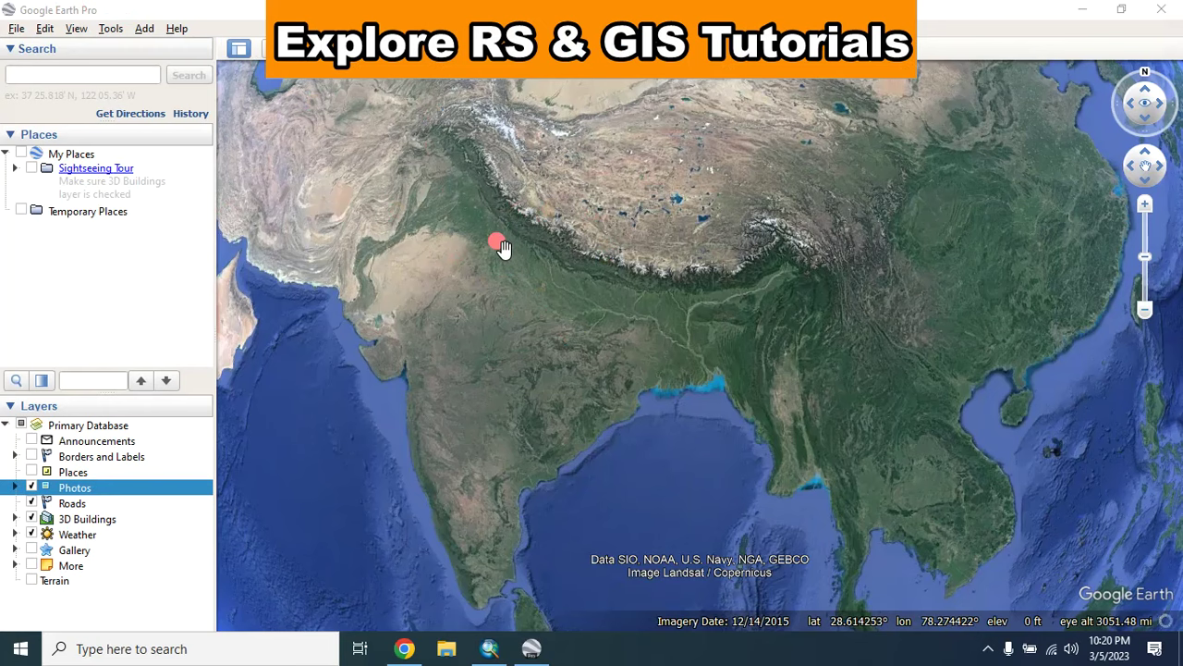
# Search for Dhaka and zoom in on the planned street grid east of the city
pyautogui.click(47, 73)
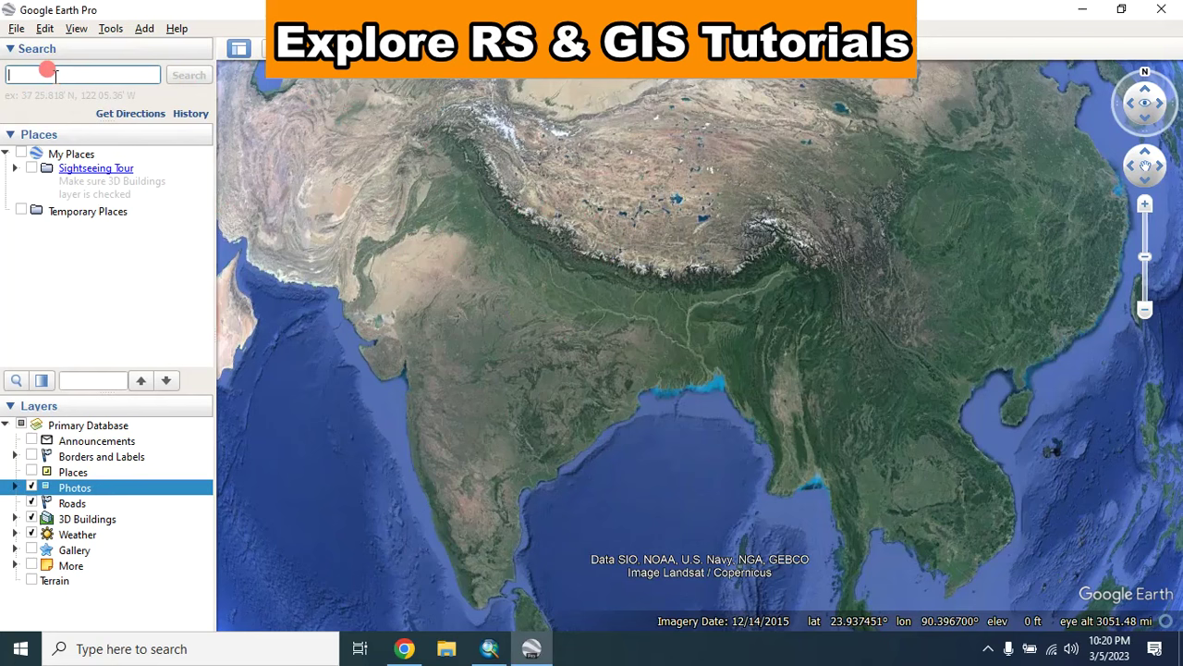
pyautogui.write('Dhaka')
pyautogui.click(175, 77)
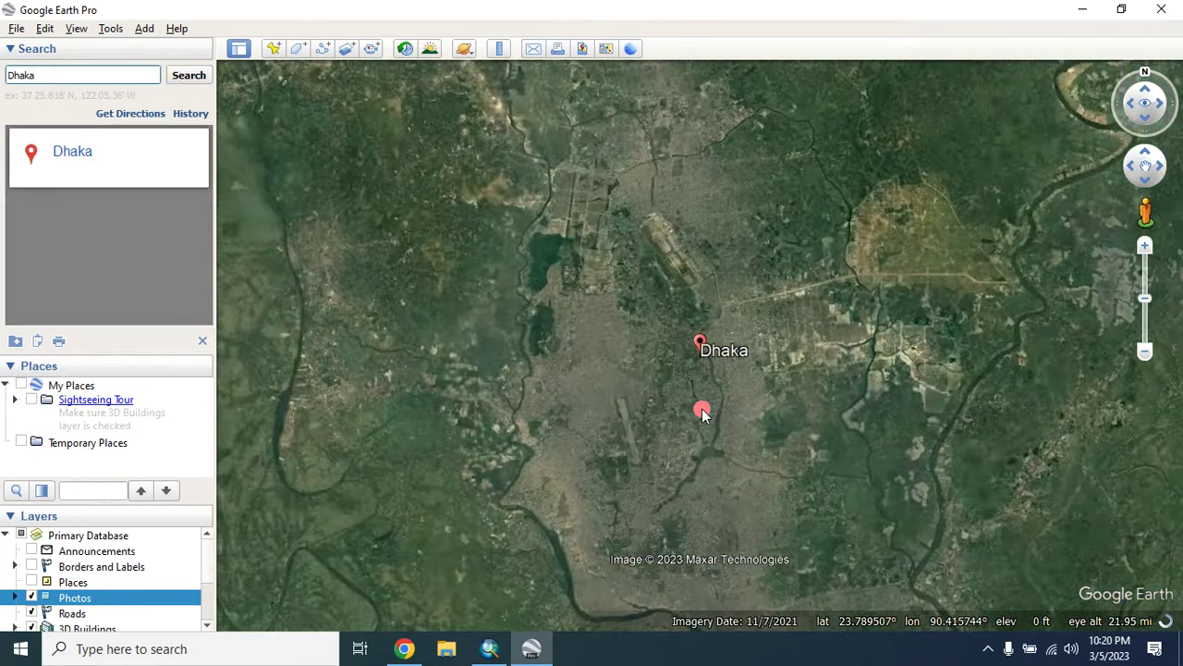
pyautogui.moveTo(700, 408); pyautogui.dragTo(422, 378)
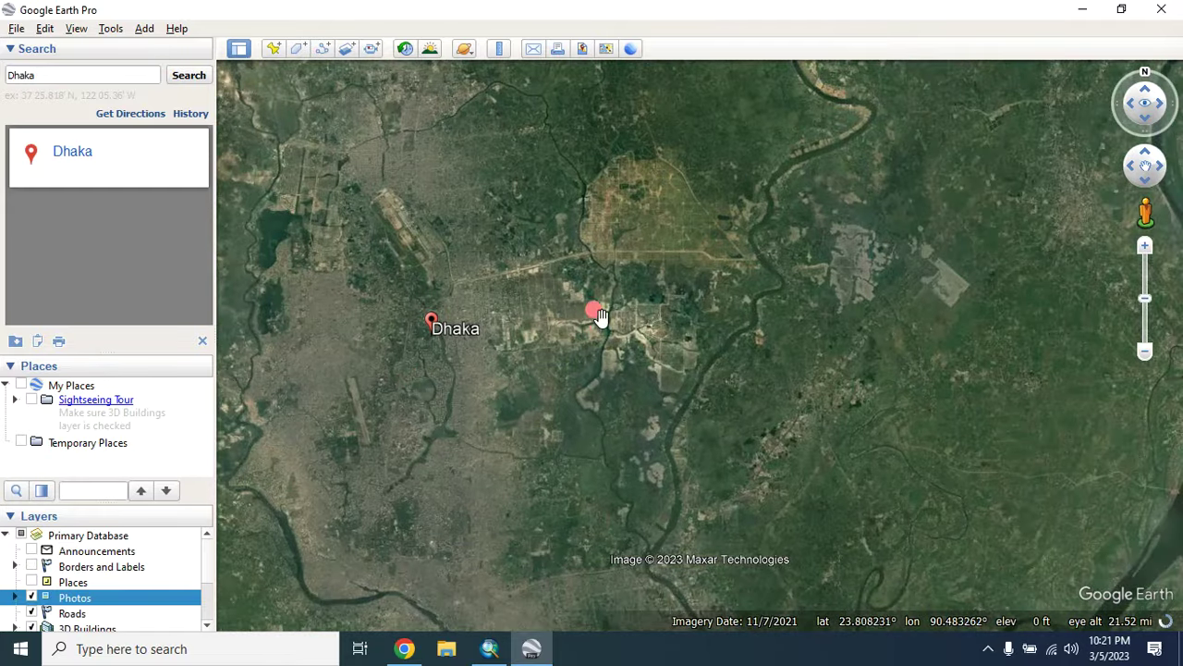
pyautogui.moveTo(594, 311); pyautogui.dragTo(539, 310)
pyautogui.scroll(5, 539, 310)
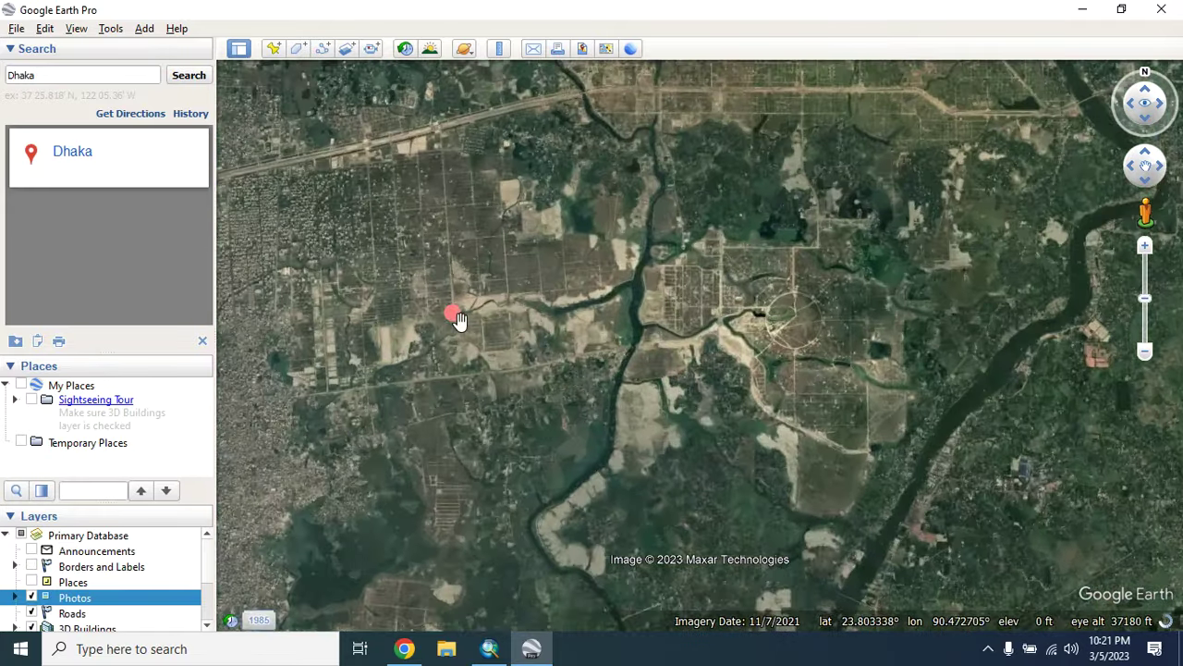
pyautogui.scroll(5, 560, 264)
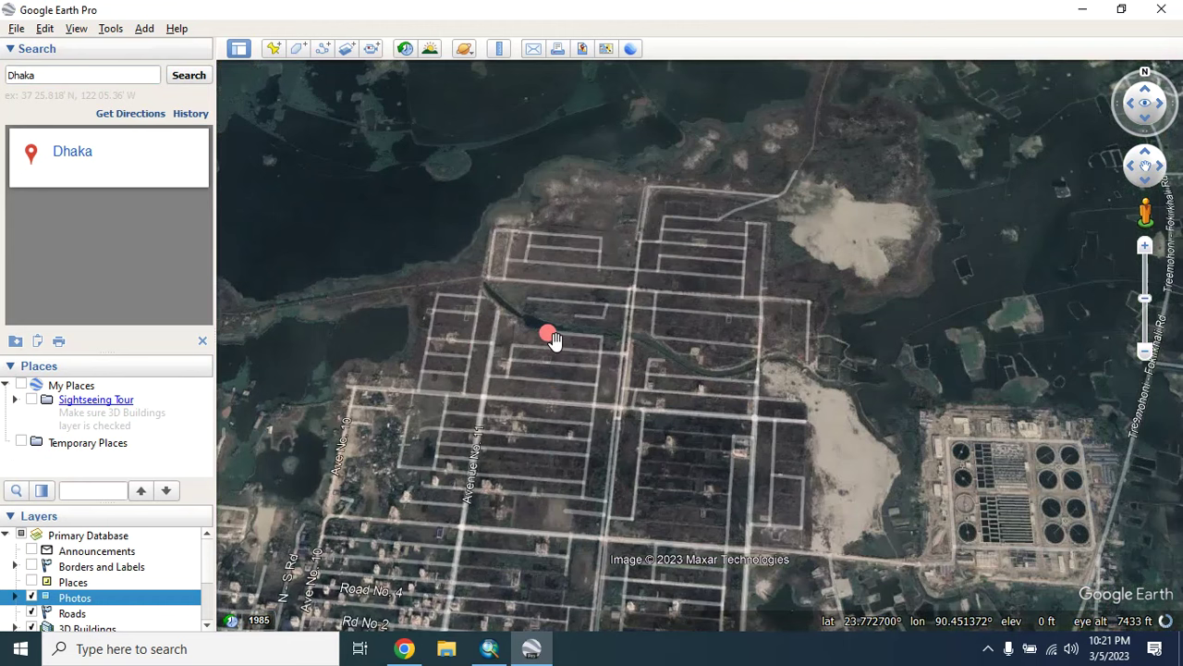
pyautogui.scroll(-2, 552, 340)
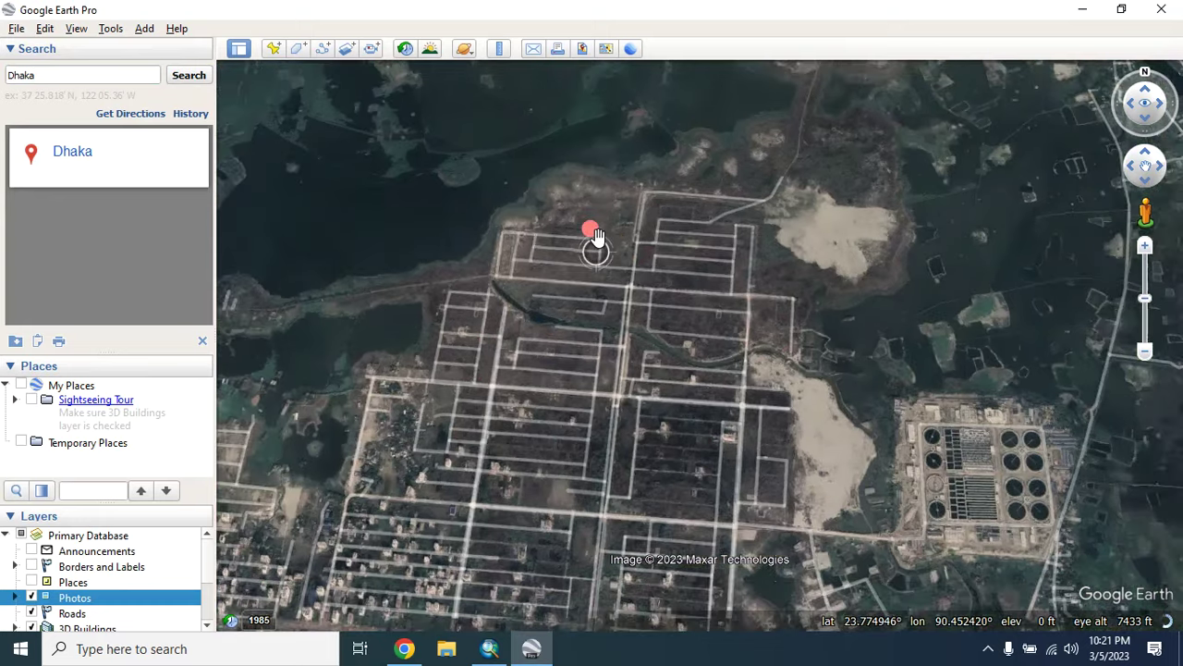
pyautogui.scroll(-2, 30, 564)
# Switch off the Photos, Roads, 3D Buildings and Weather layers
pyautogui.click(31, 551)
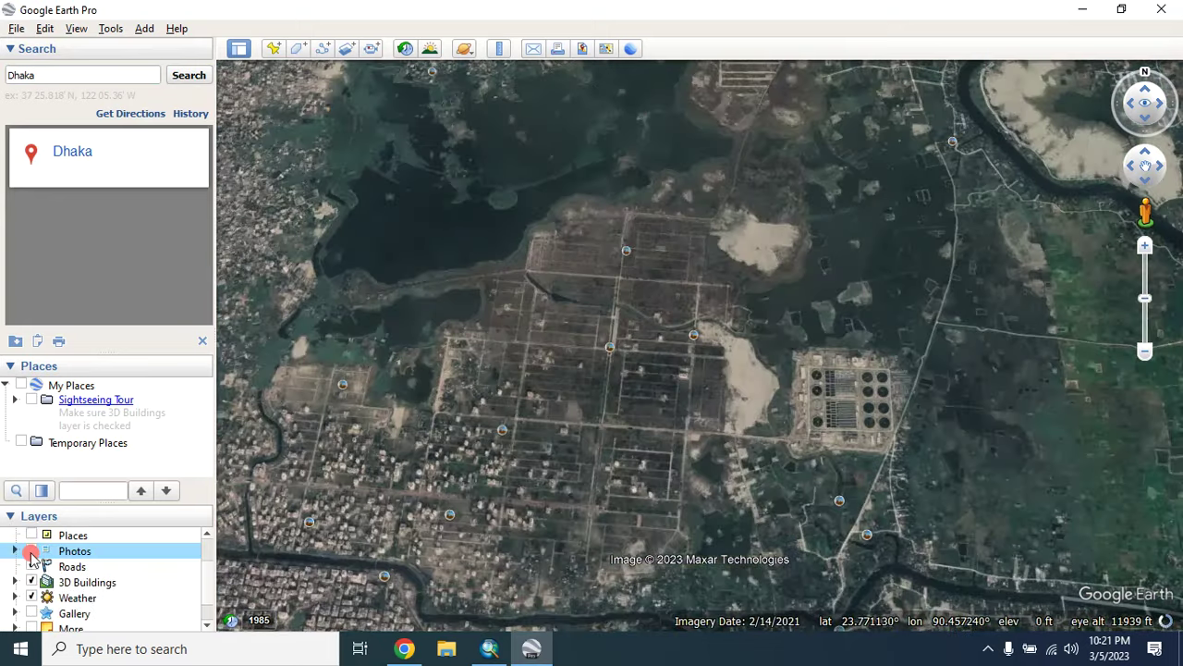
pyautogui.click(32, 567)
pyautogui.click(31, 582)
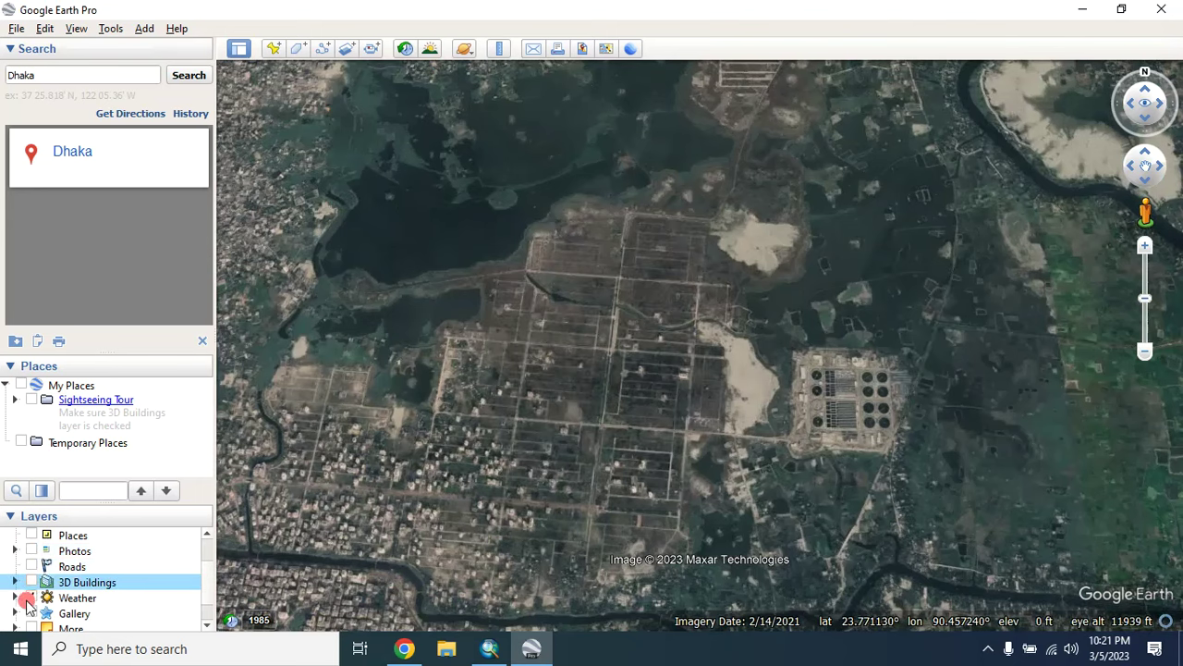
pyautogui.click(31, 599)
pyautogui.scroll(3, 555, 411)
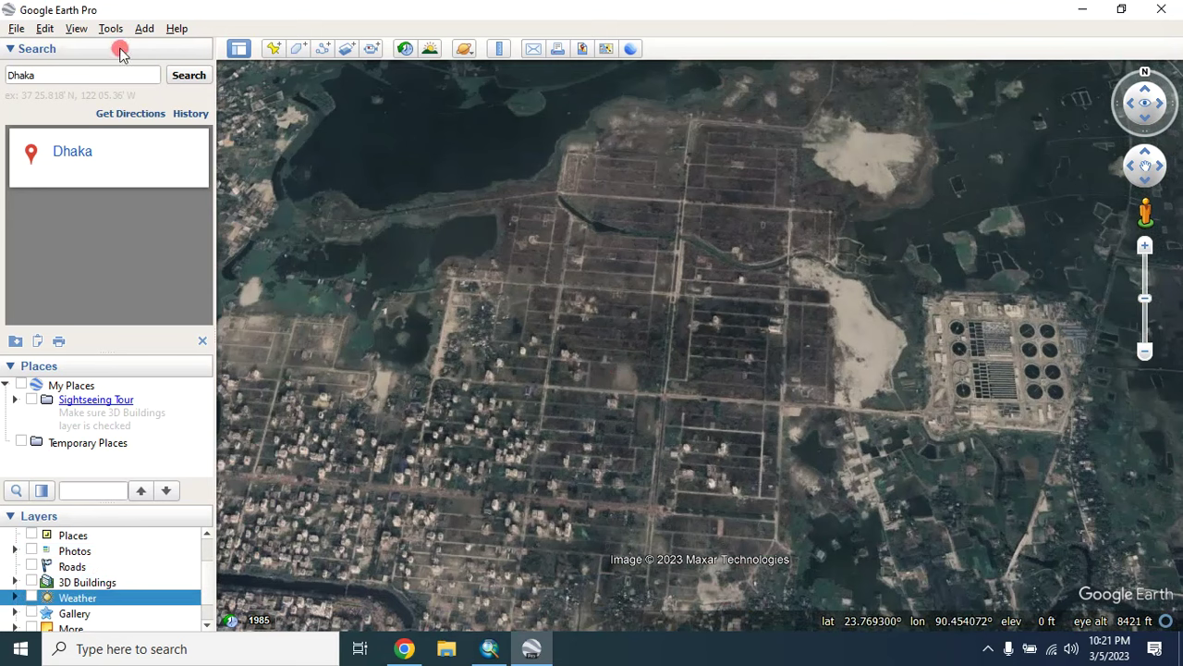
pyautogui.click(76, 29)
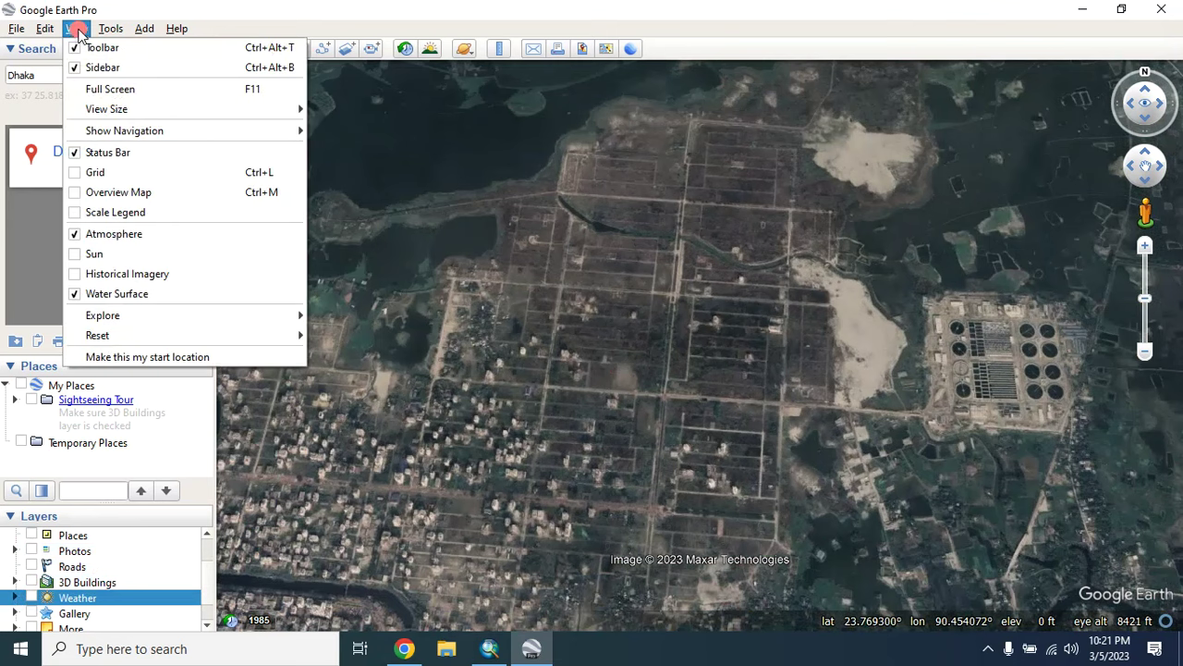
# Reset tilt and compass twice so the Dhaka street grid is seen top-down, north-up
pyautogui.moveTo(116, 334)
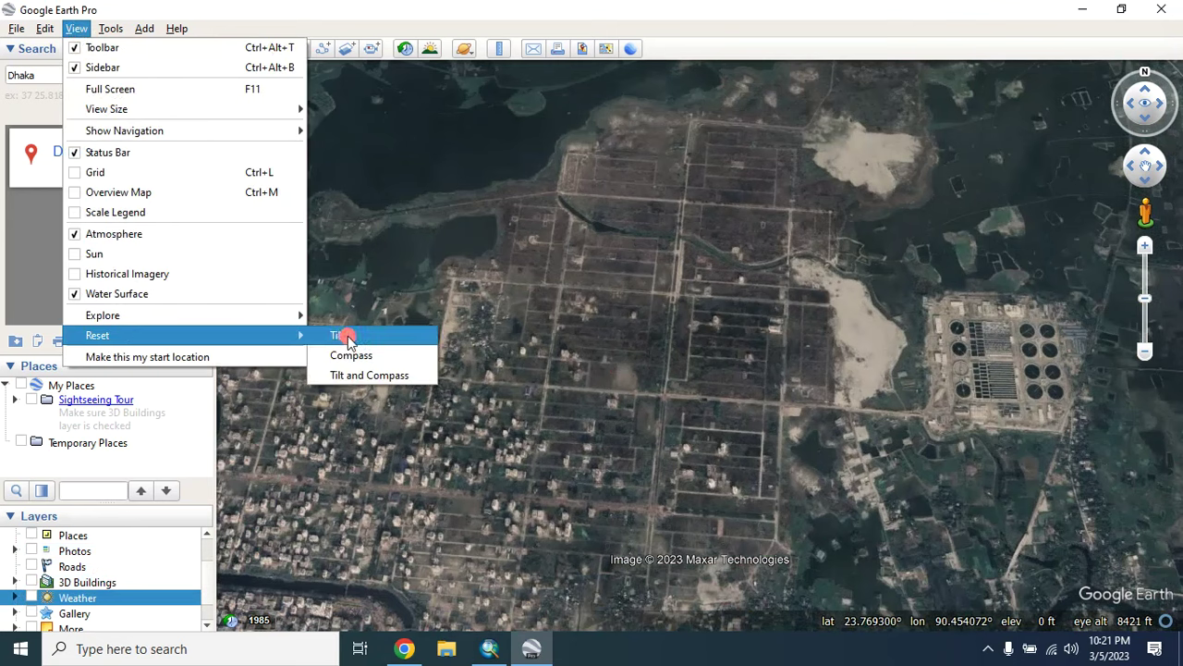
pyautogui.click(368, 375)
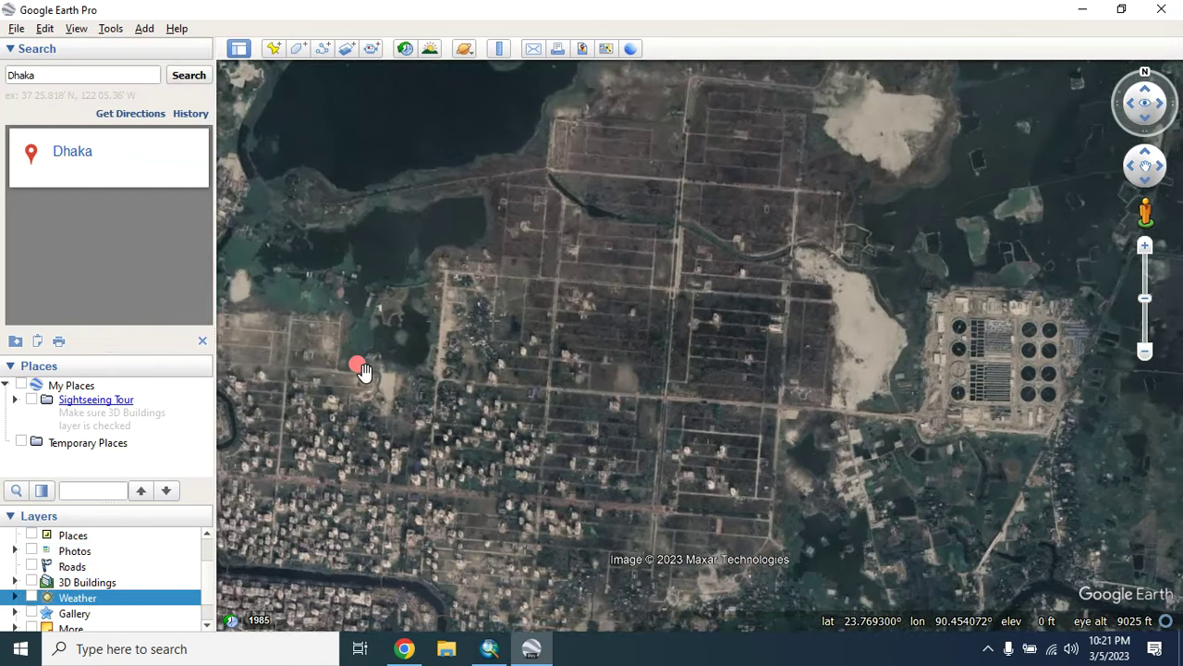
pyautogui.scroll(2, 623, 372)
pyautogui.scroll(-3, 588, 397)
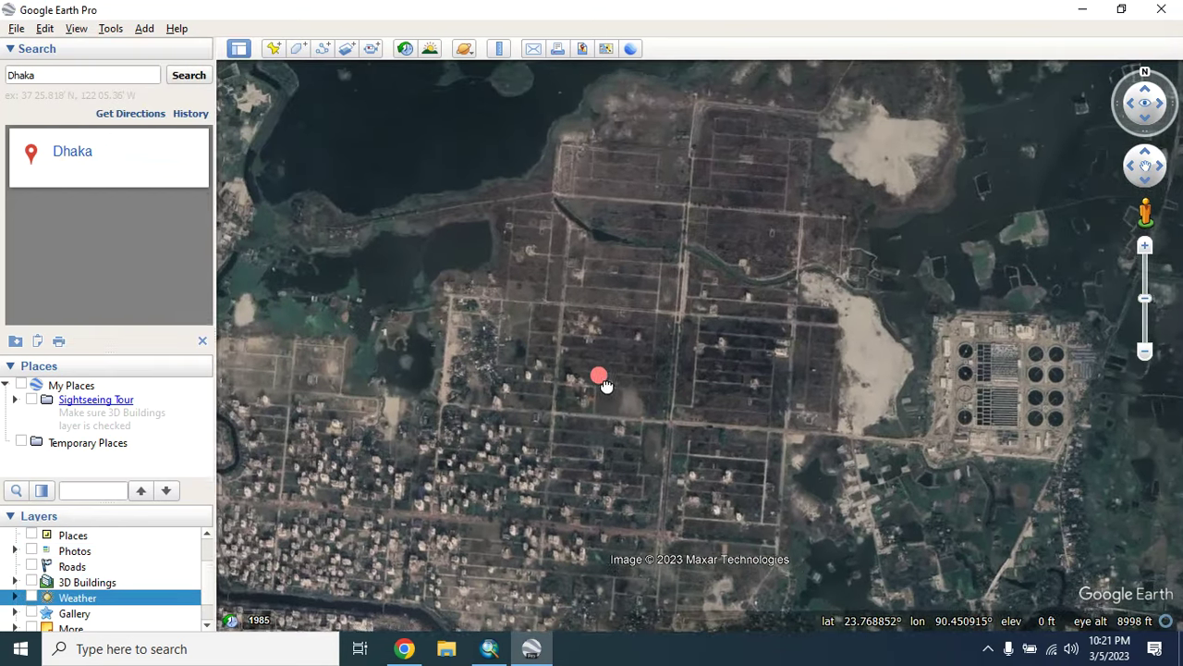
pyautogui.click(76, 28)
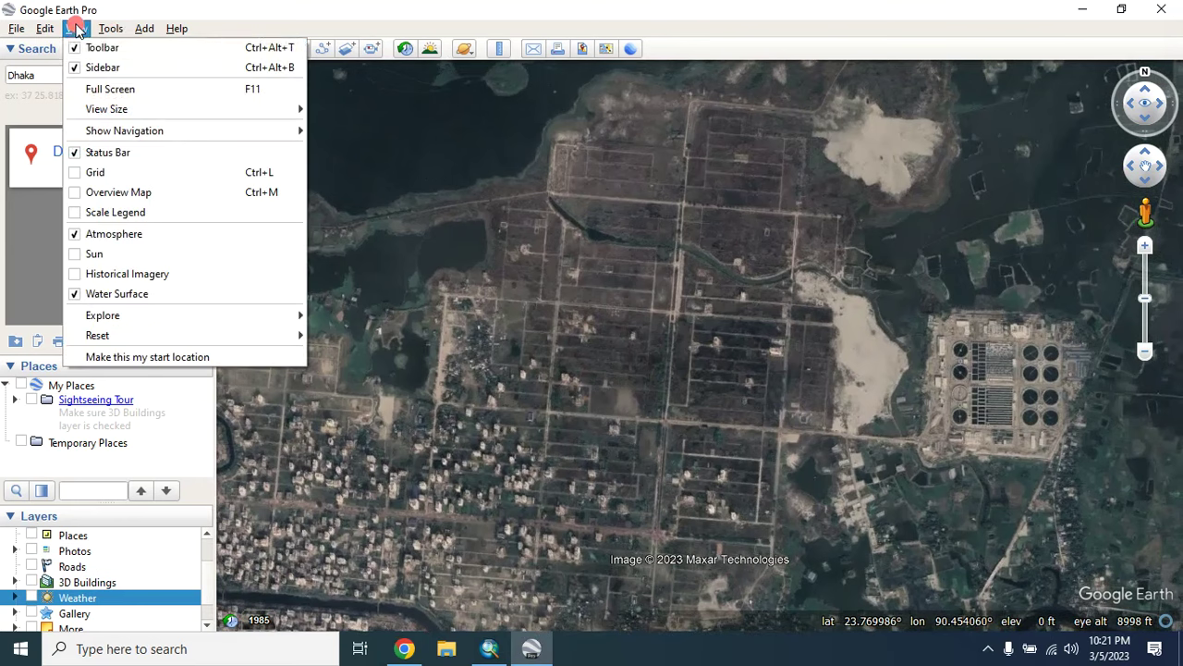
pyautogui.moveTo(243, 335)
pyautogui.click(359, 375)
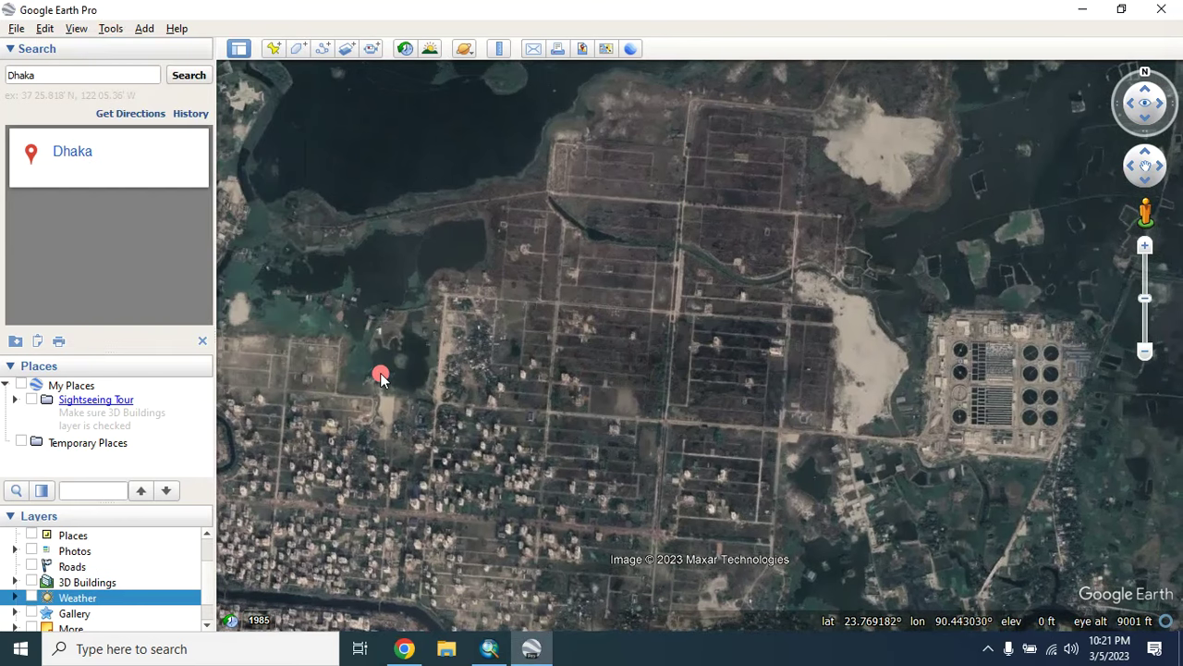
# Add a folder named 'Project' under Temporary Places
pyautogui.rightClick(78, 447)
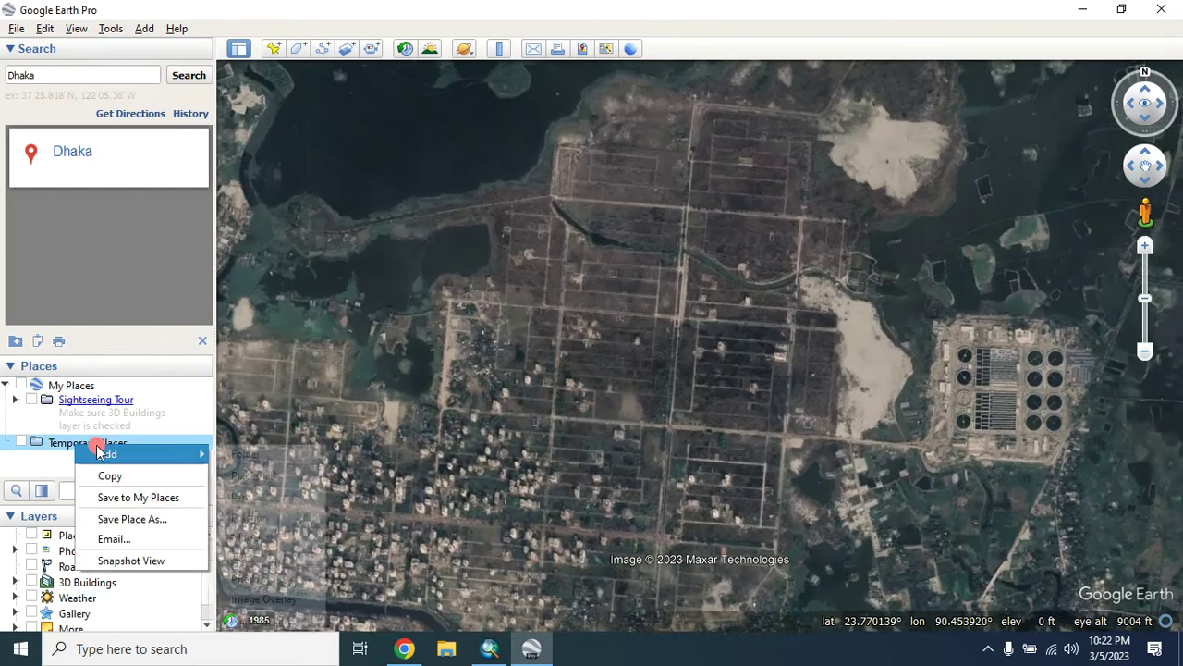
pyautogui.moveTo(84, 454)
pyautogui.click(232, 454)
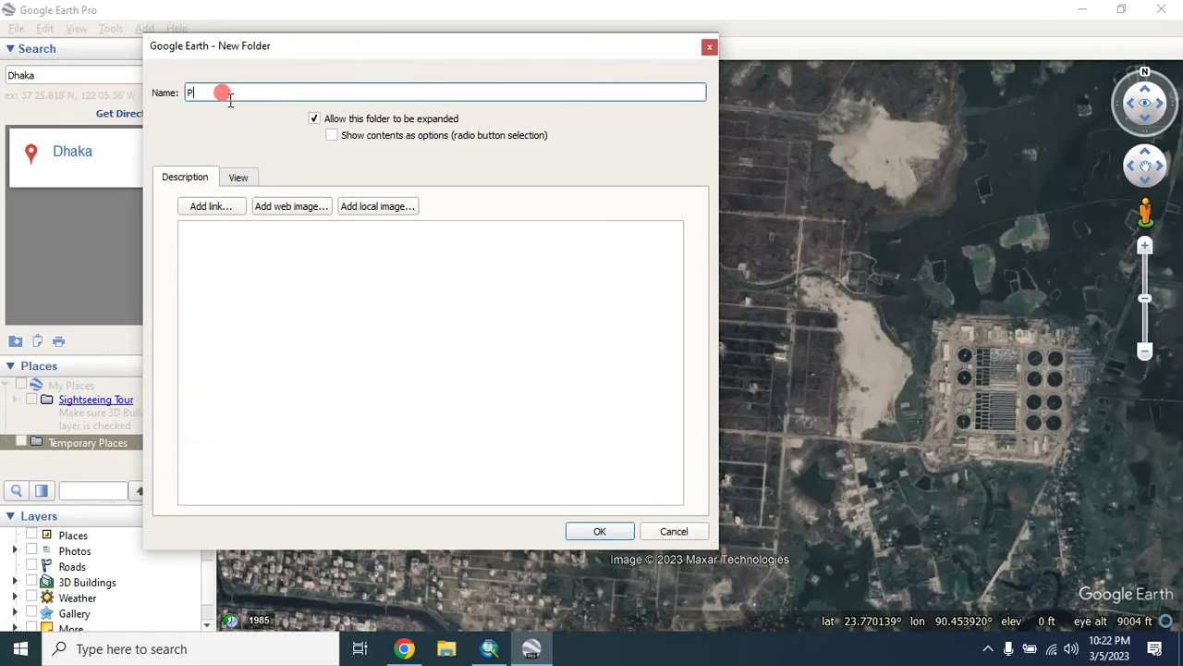
pyautogui.write('Project')
pyautogui.click(597, 534)
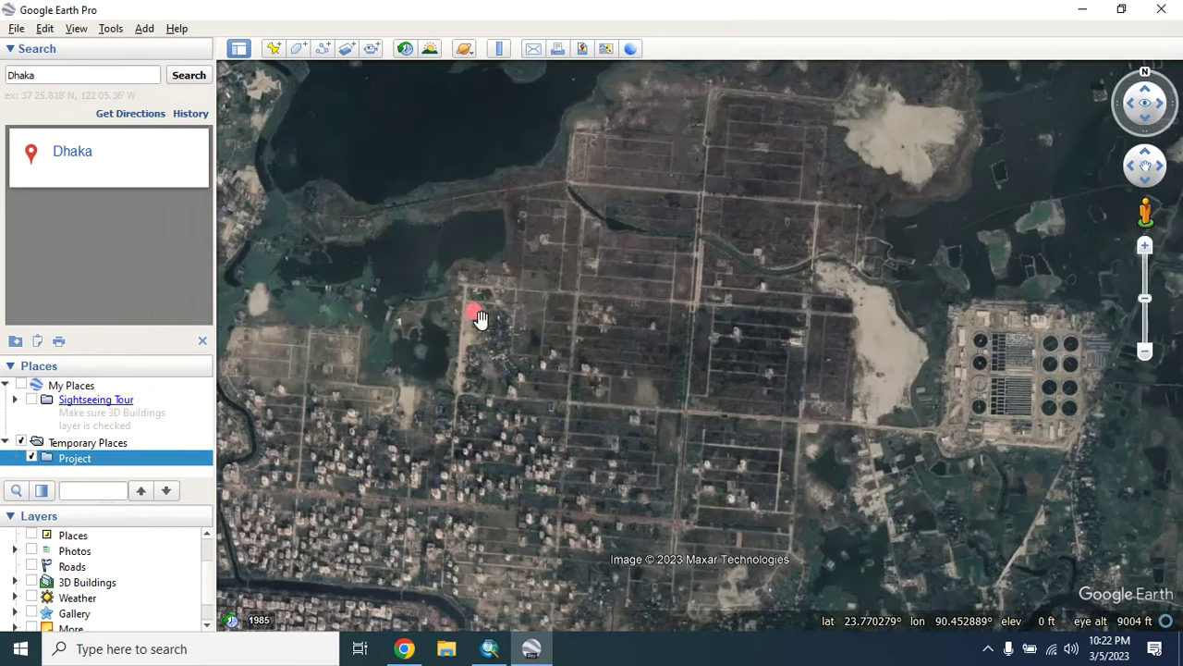
# Add a new placemark to the Project folder and start naming it P1
pyautogui.rightClick(77, 460)
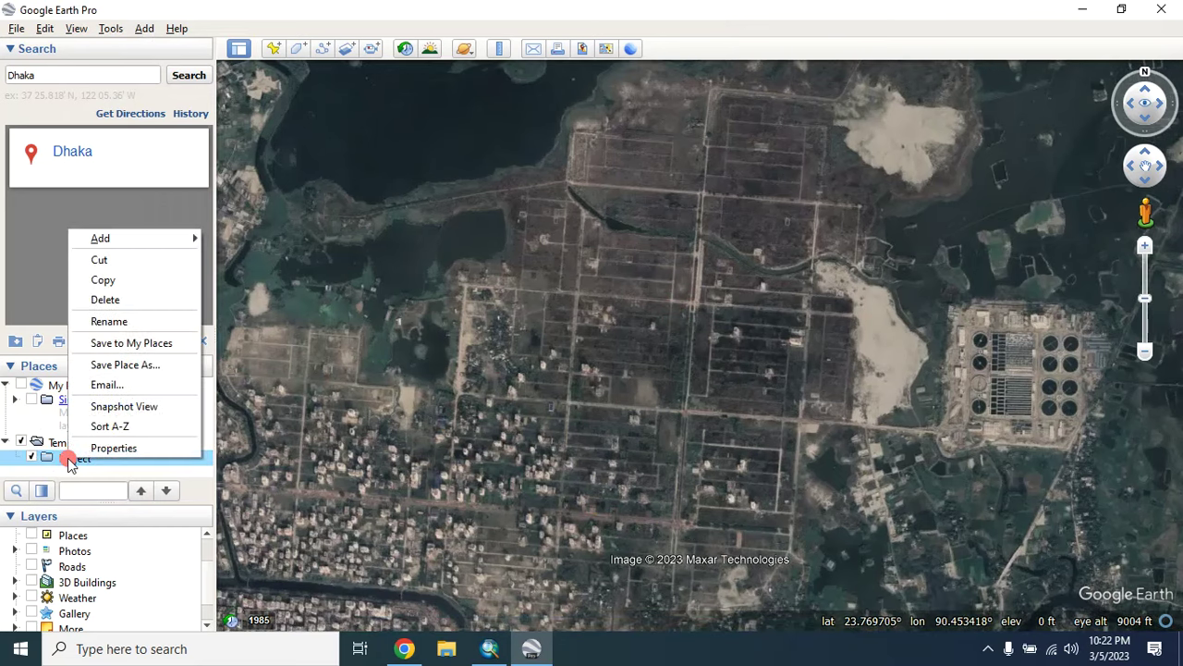
pyautogui.moveTo(119, 239)
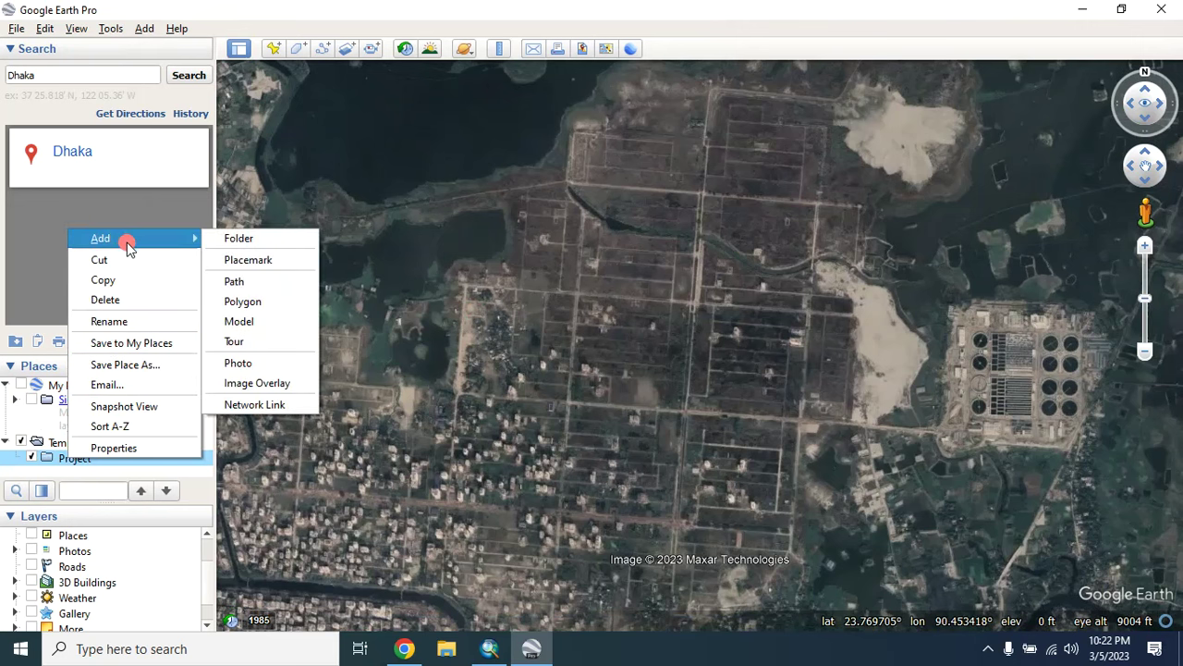
pyautogui.click(249, 262)
pyautogui.moveTo(274, 93); pyautogui.dragTo(113, 99)
pyautogui.write('P1')
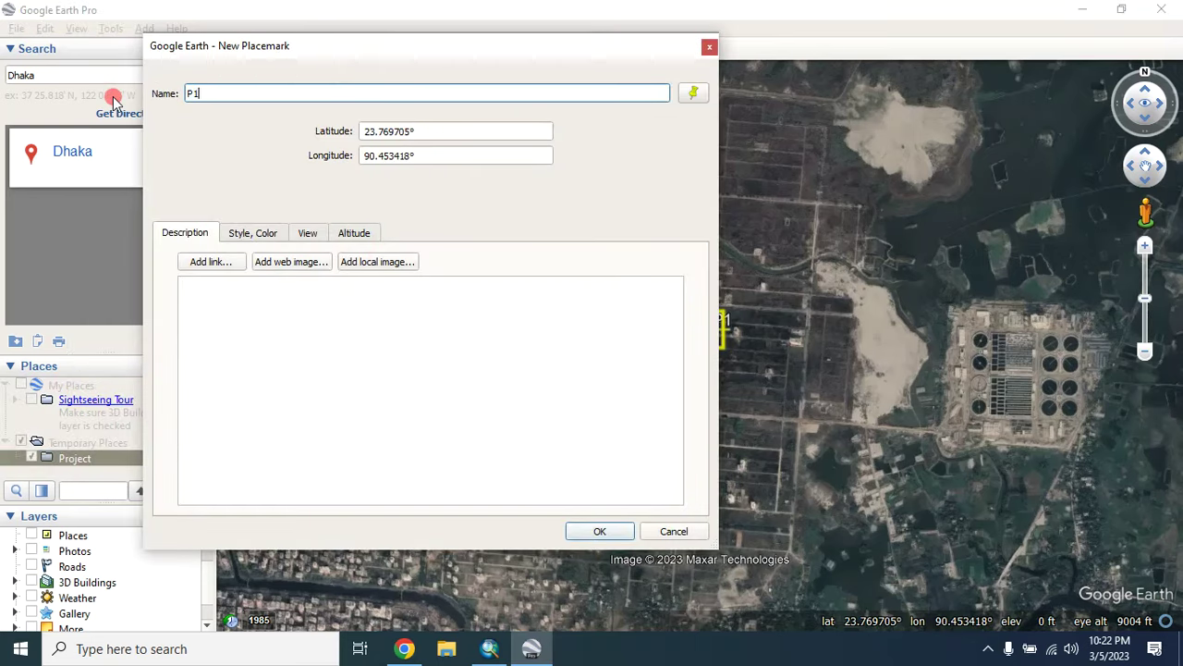
# Give the placemark a red circle icon
pyautogui.click(693, 95)
pyautogui.click(350, 308)
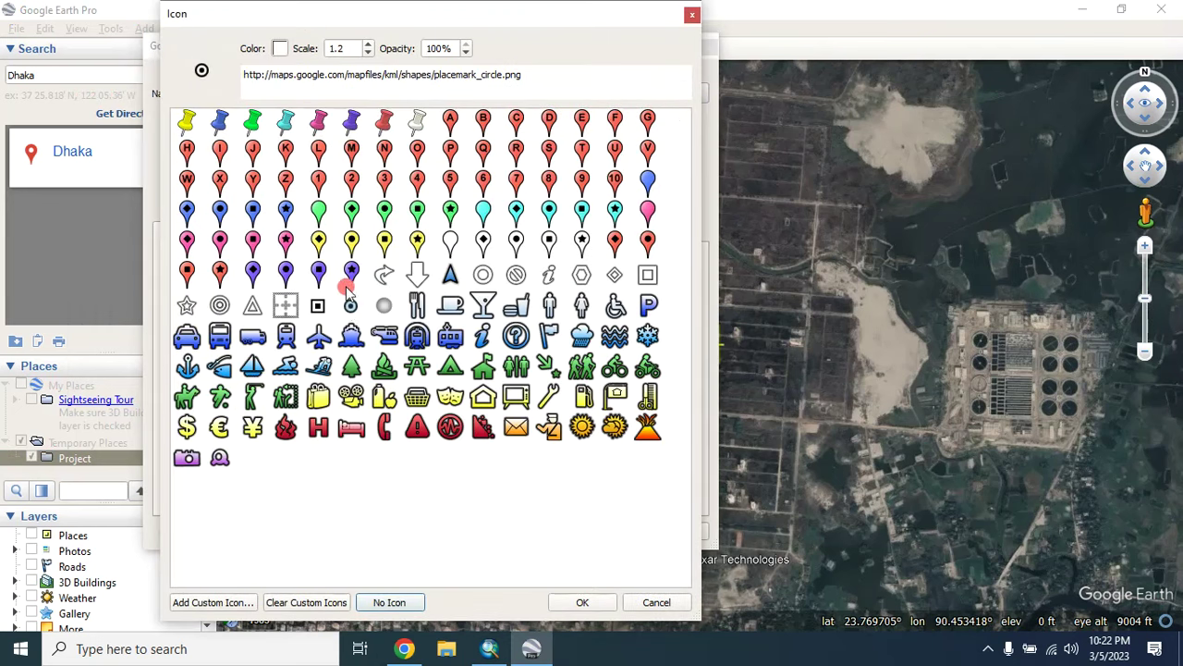
pyautogui.click(275, 51)
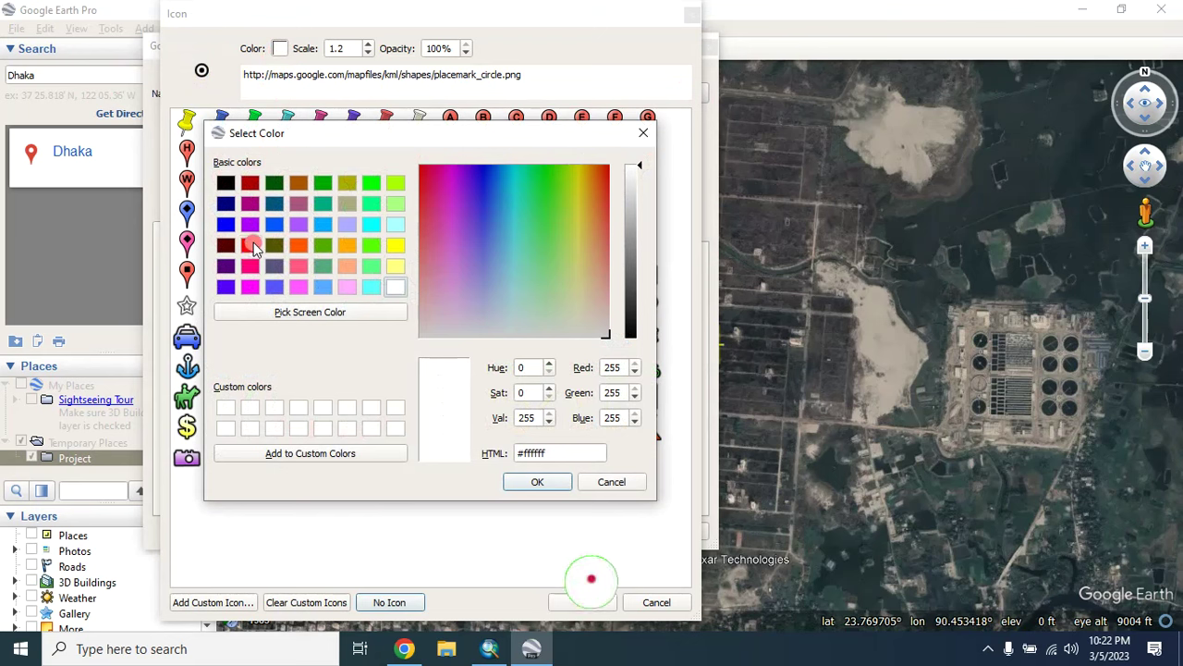
pyautogui.click(250, 244)
pyautogui.click(537, 480)
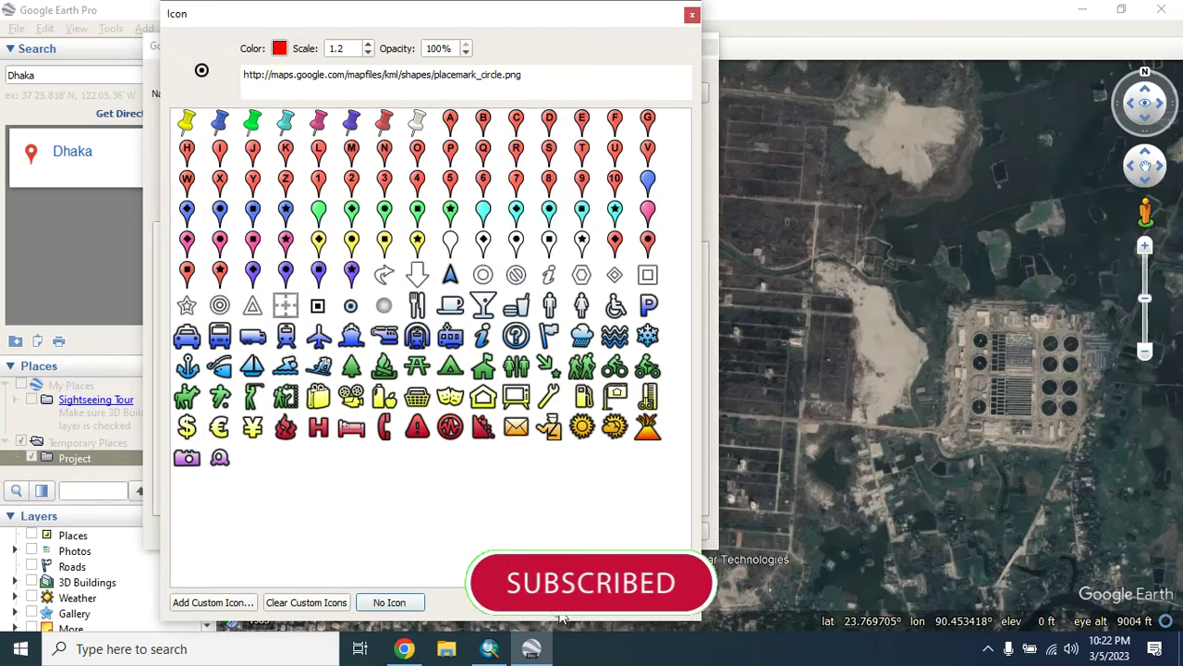
pyautogui.click(583, 602)
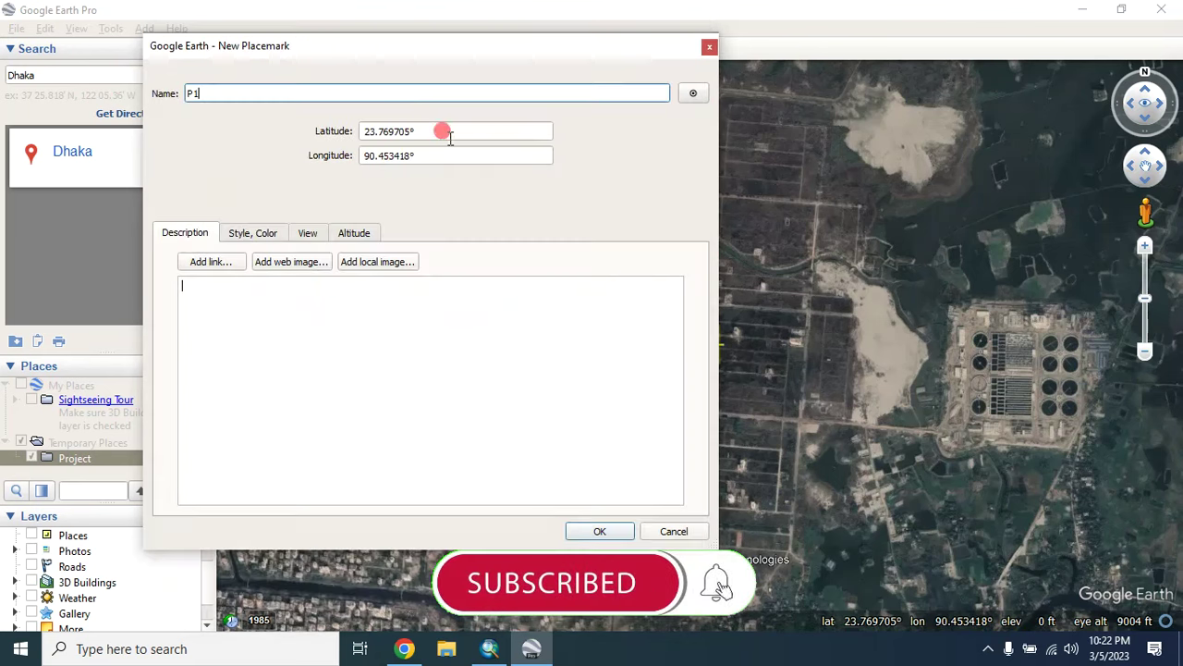
# Position P1 exactly on the dirt-road junction by the lake and confirm it
pyautogui.moveTo(382, 46); pyautogui.dragTo(1062, 222)
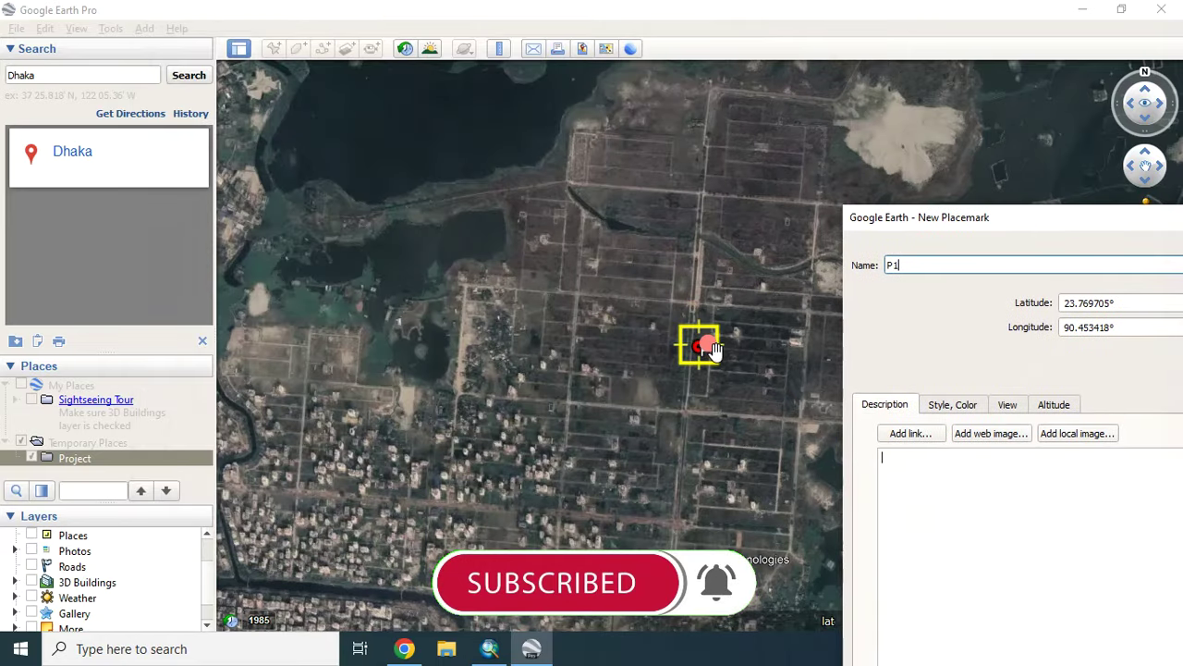
pyautogui.moveTo(707, 348); pyautogui.dragTo(475, 278)
pyautogui.scroll(5, 478, 272)
pyautogui.moveTo(411, 298); pyautogui.dragTo(424, 299)
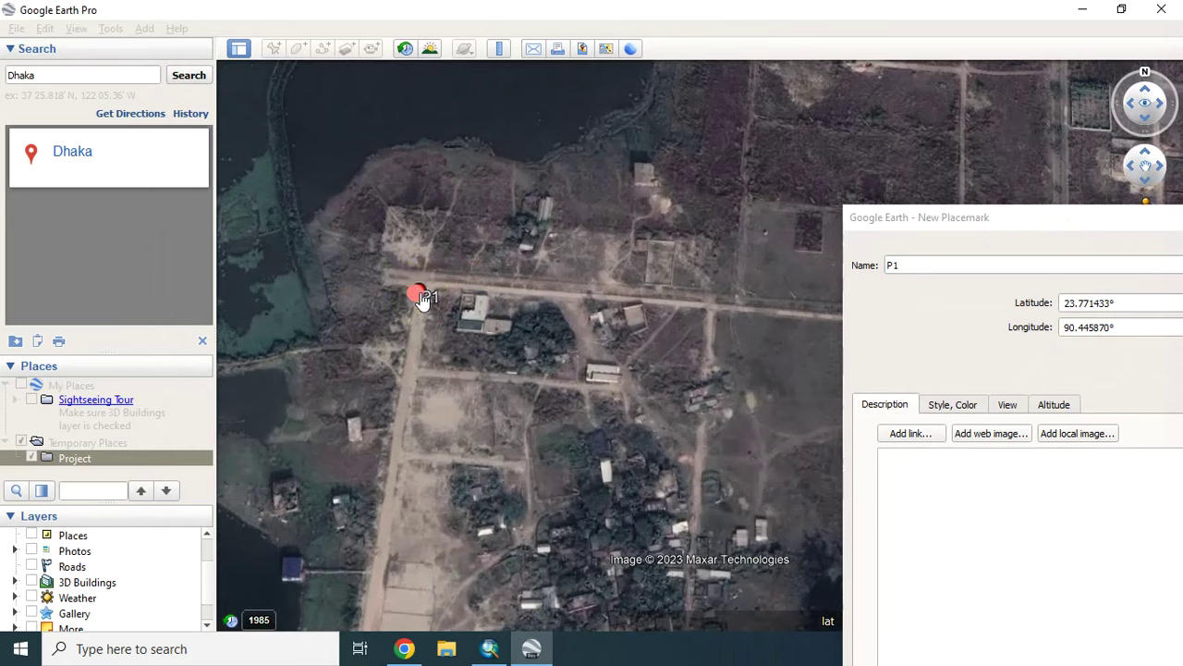
pyautogui.scroll(4, 424, 299)
pyautogui.moveTo(424, 350)
pyautogui.mouseDown()
pyautogui.moveTo(427, 331)
pyautogui.moveTo(419, 338)
pyautogui.mouseUp()
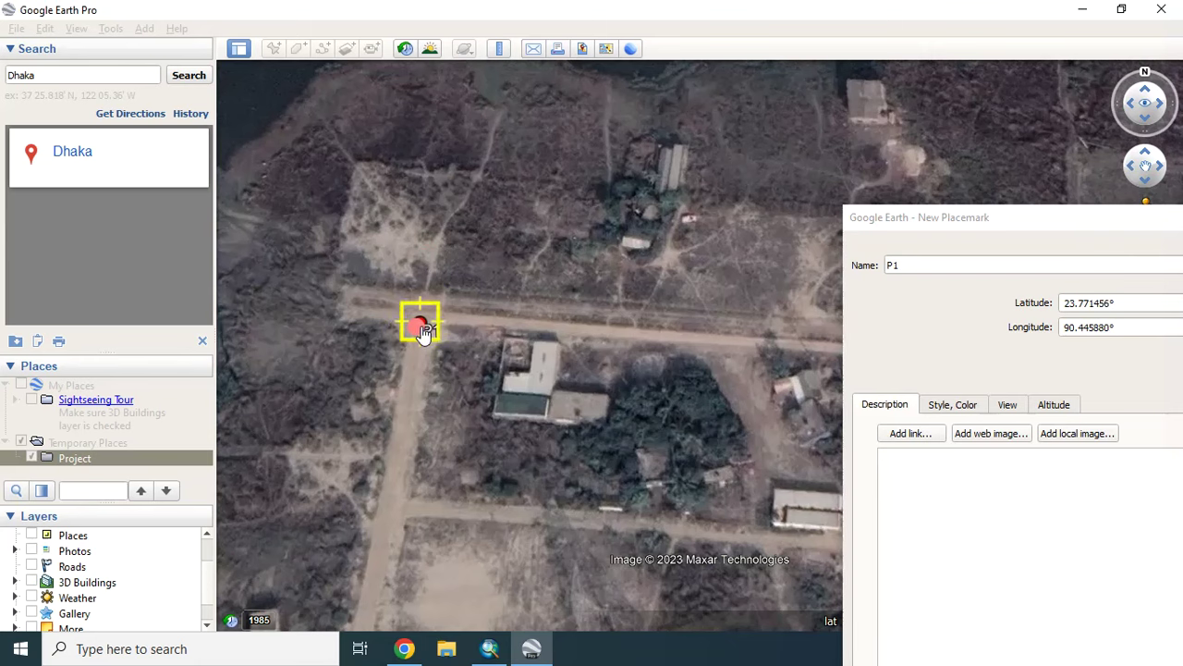
pyautogui.click(889, 266)
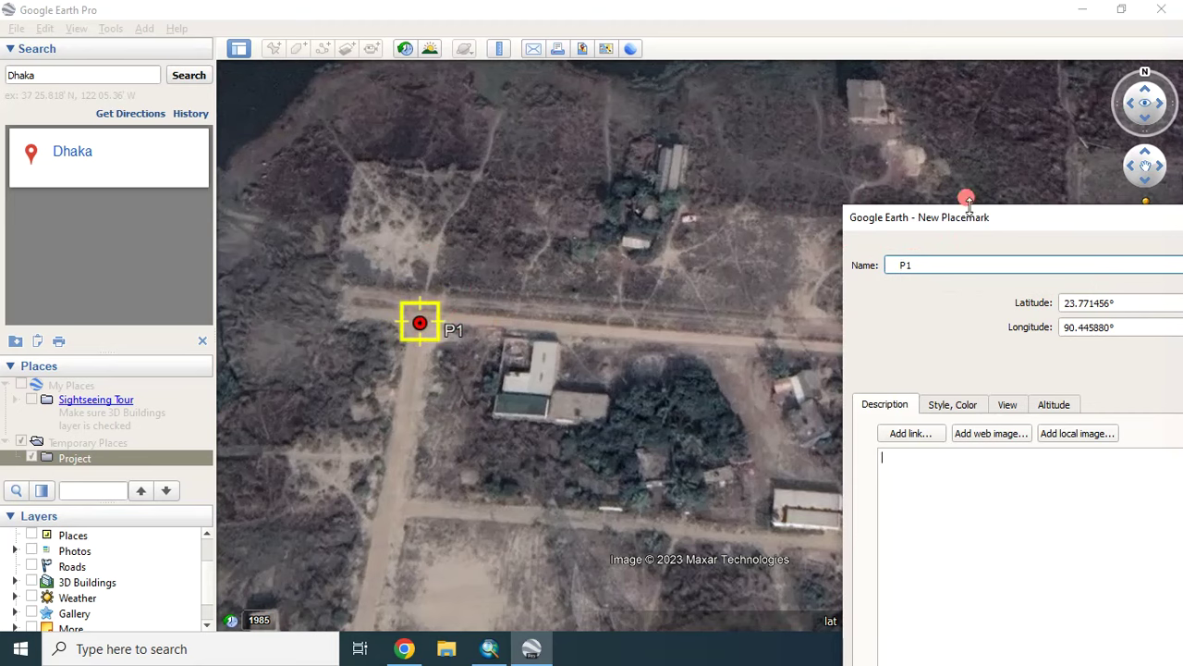
pyautogui.moveTo(1002, 224); pyautogui.dragTo(742, 109)
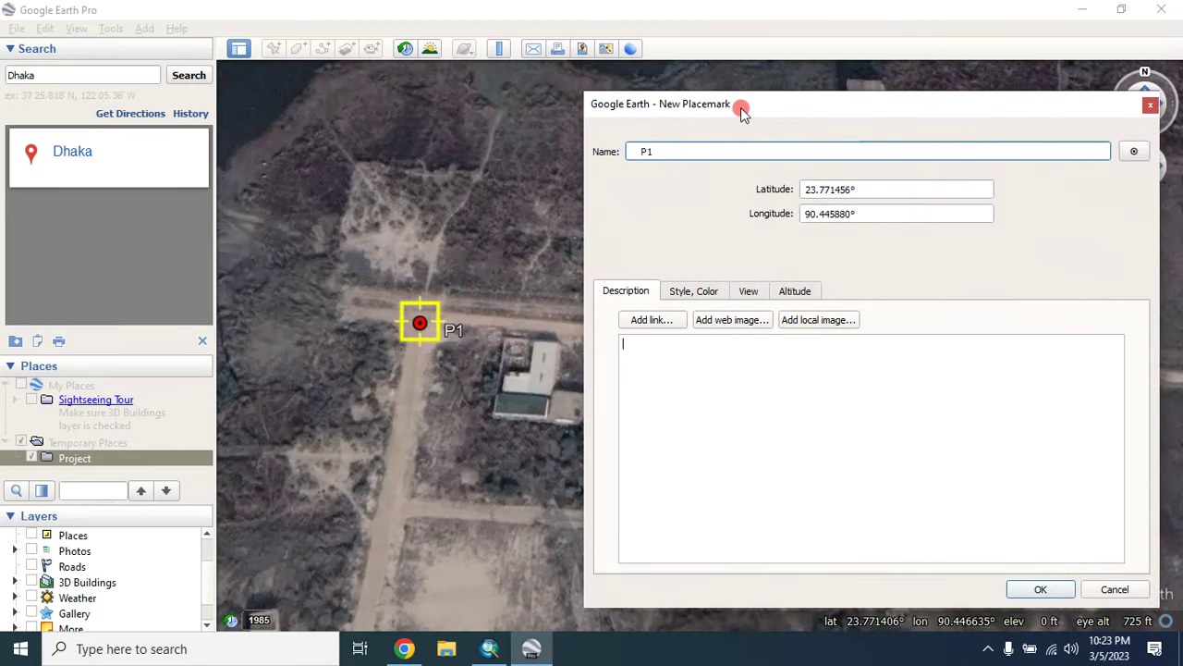
pyautogui.click(1043, 590)
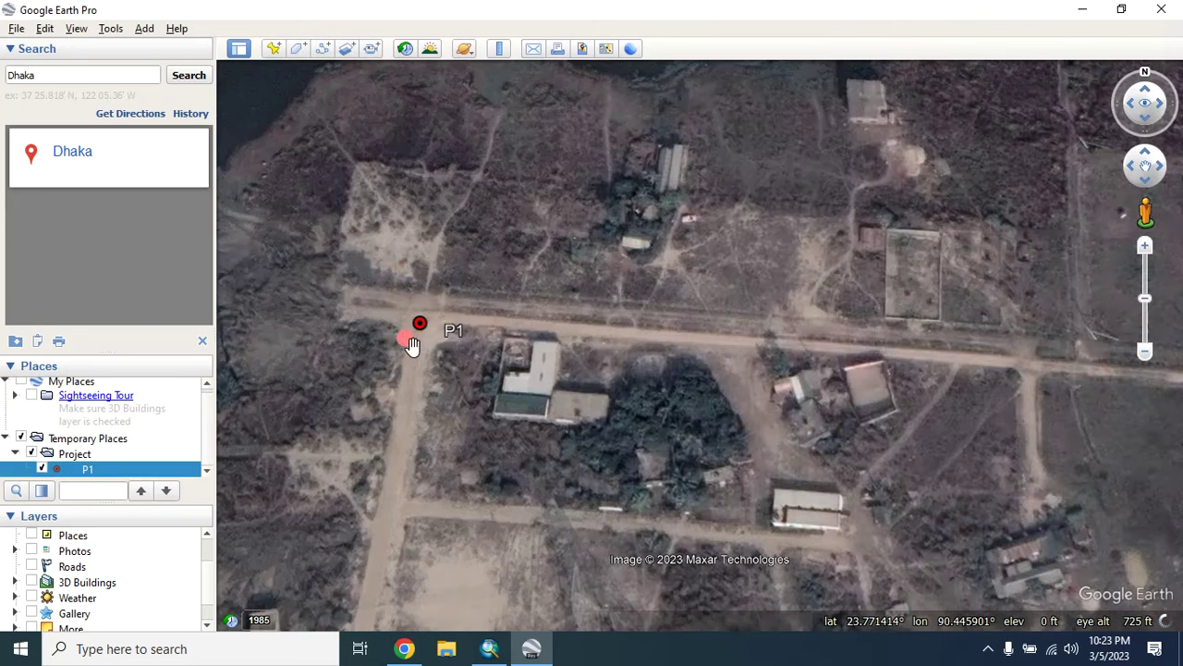
# Pan to the dense city blocks and add a placemark named P2 in Project
pyautogui.scroll(-3, 439, 203)
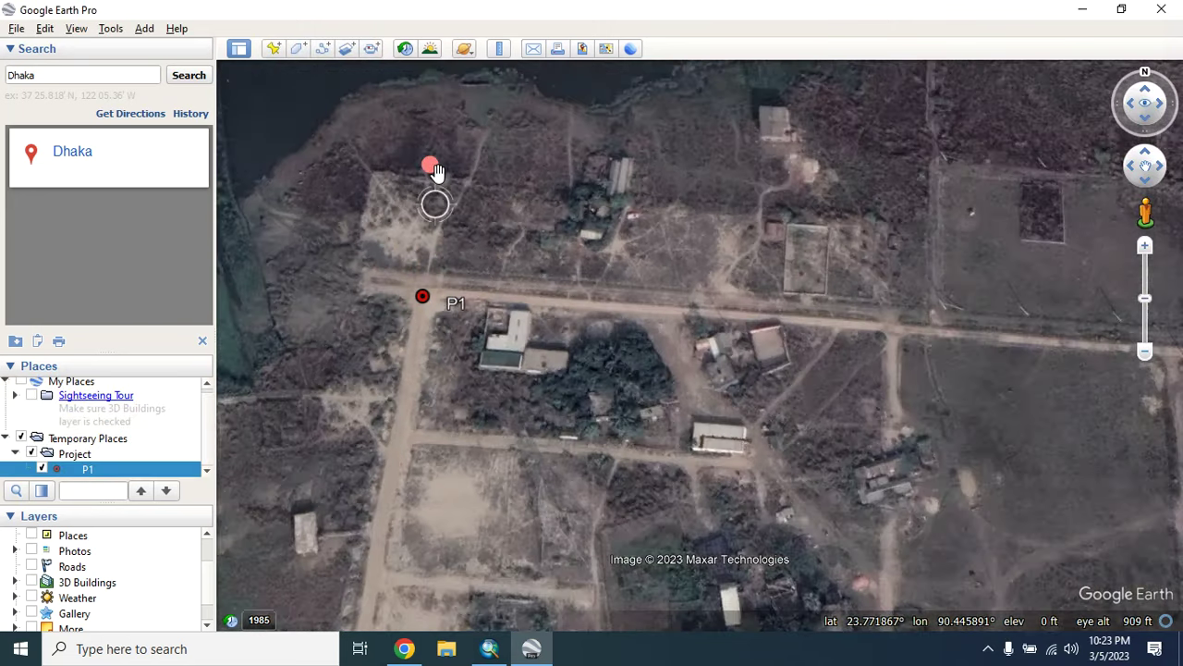
pyautogui.moveTo(439, 154); pyautogui.dragTo(523, 500)
pyautogui.scroll(1, 521, 500)
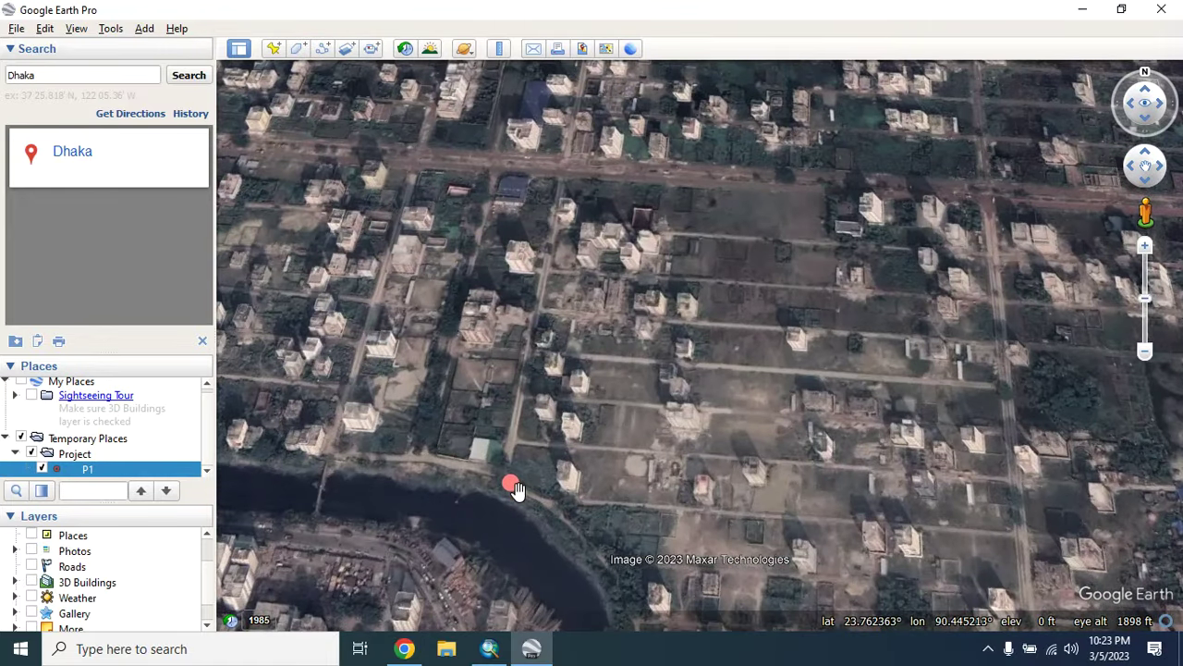
pyautogui.rightClick(84, 460)
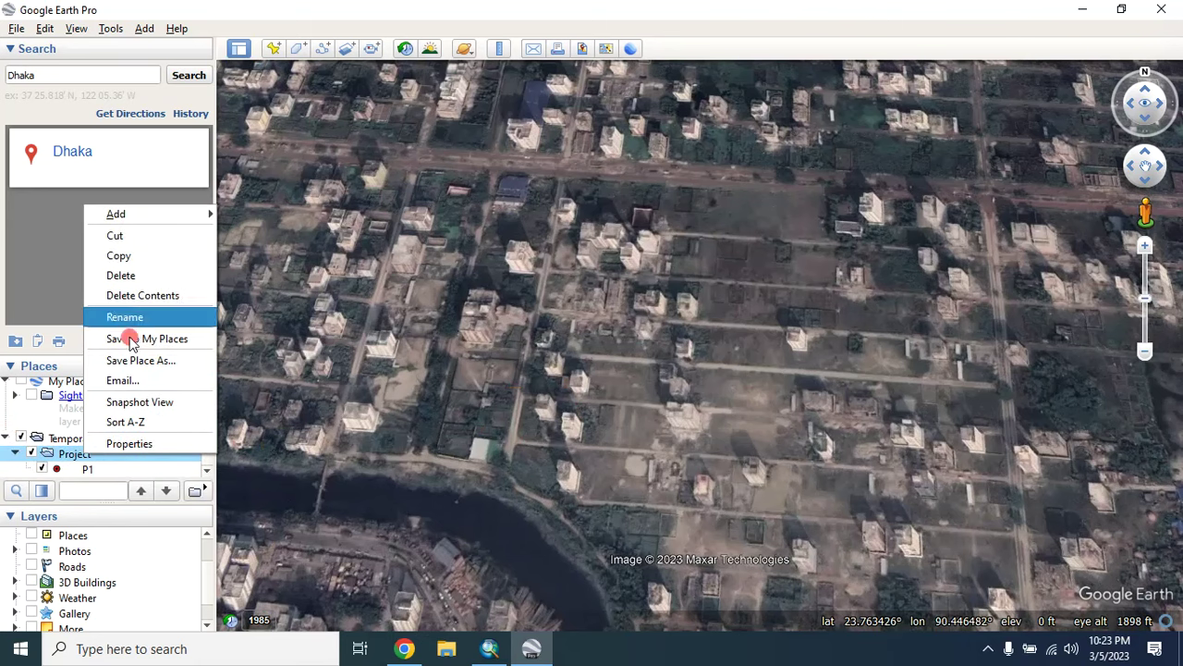
pyautogui.moveTo(155, 218)
pyautogui.click(250, 237)
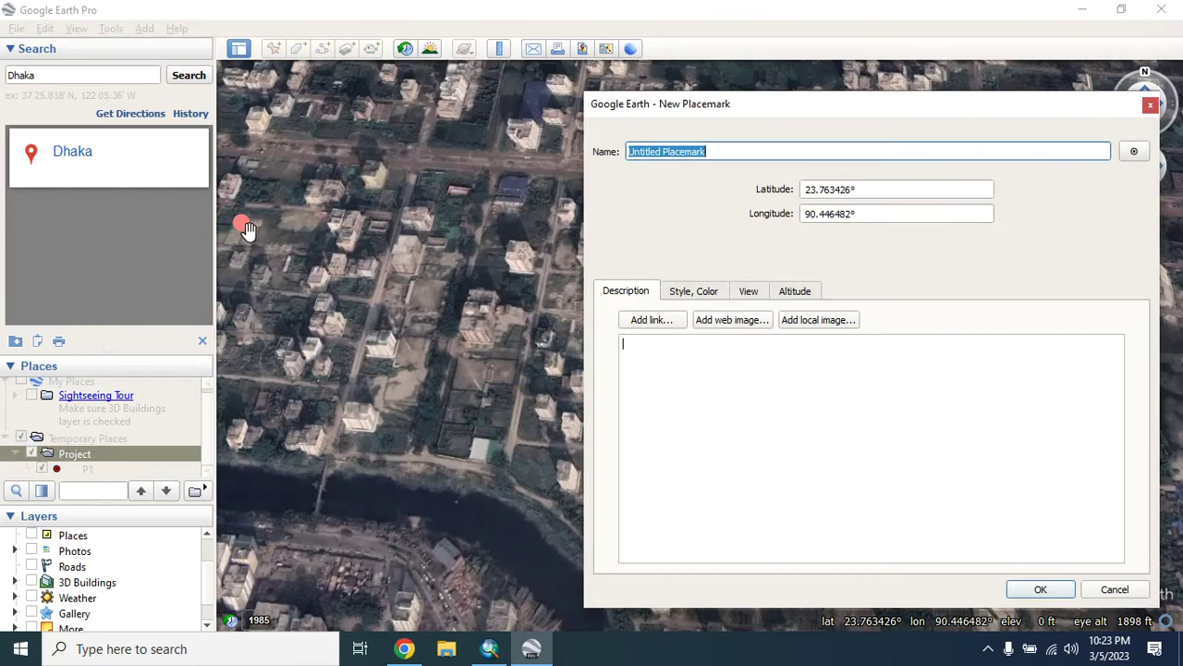
pyautogui.click(729, 150)
pyautogui.moveTo(662, 151); pyautogui.dragTo(563, 124)
pyautogui.click(709, 151)
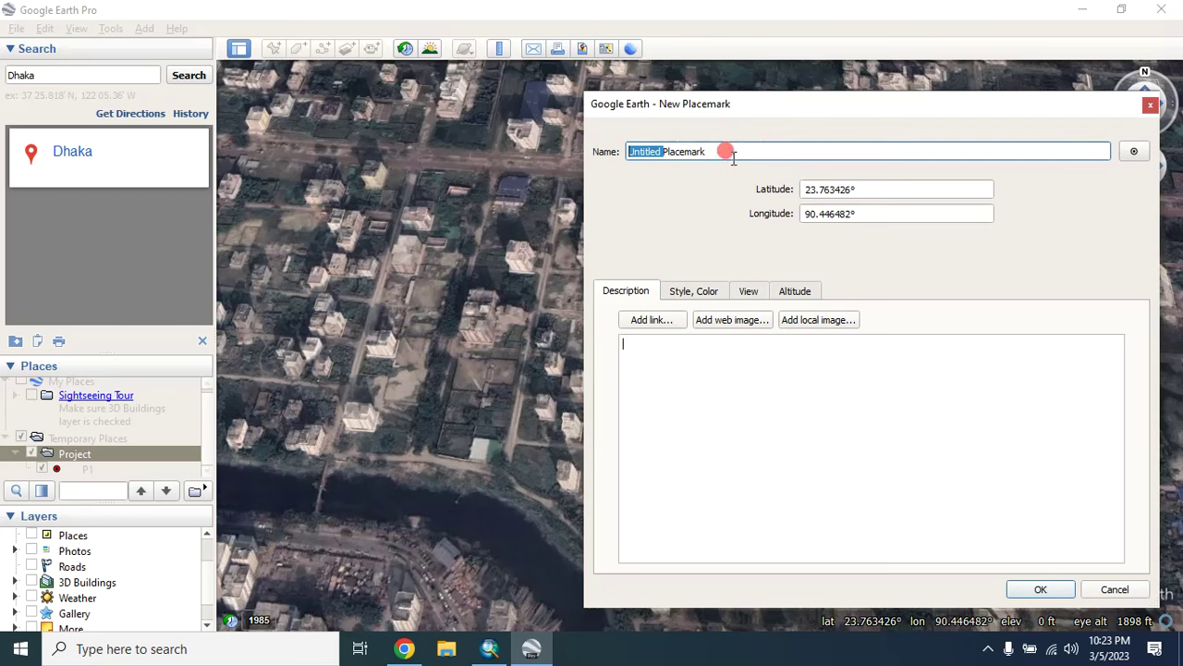
pyautogui.moveTo(742, 151); pyautogui.dragTo(619, 143)
pyautogui.write('P2')
# Place P2 on the road junction and confirm it
pyautogui.moveTo(698, 120); pyautogui.dragTo(941, 371)
pyautogui.moveTo(700, 344); pyautogui.dragTo(380, 290)
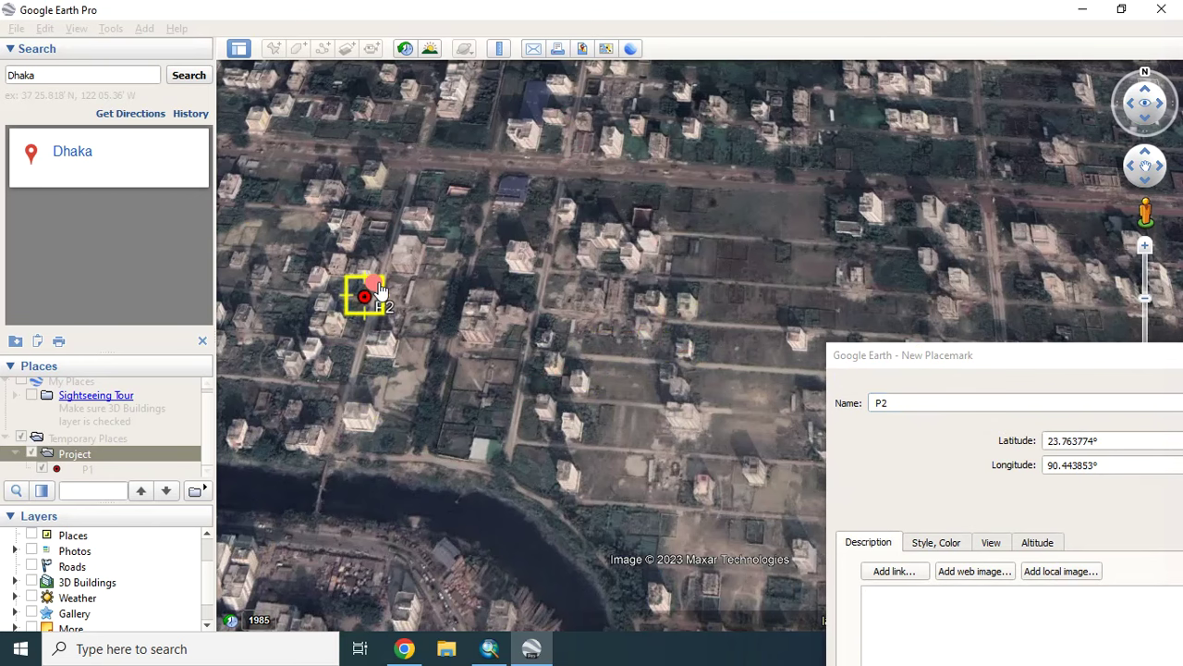
pyautogui.scroll(5, 278, 259)
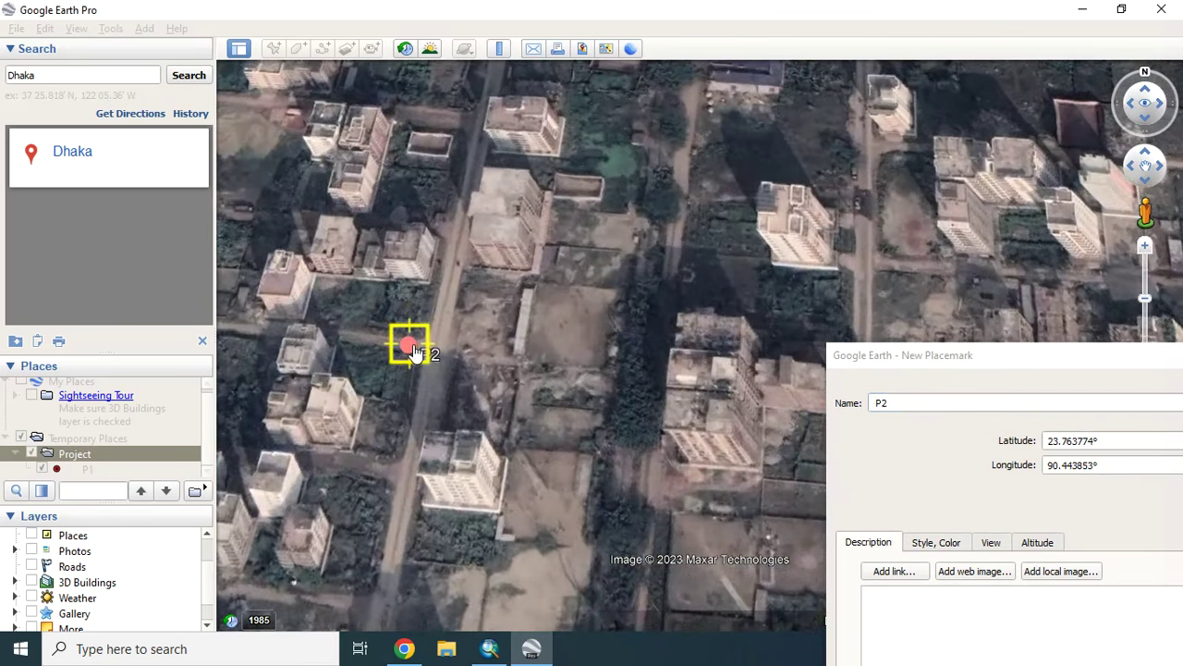
pyautogui.moveTo(416, 353); pyautogui.dragTo(437, 363)
pyautogui.click(999, 361)
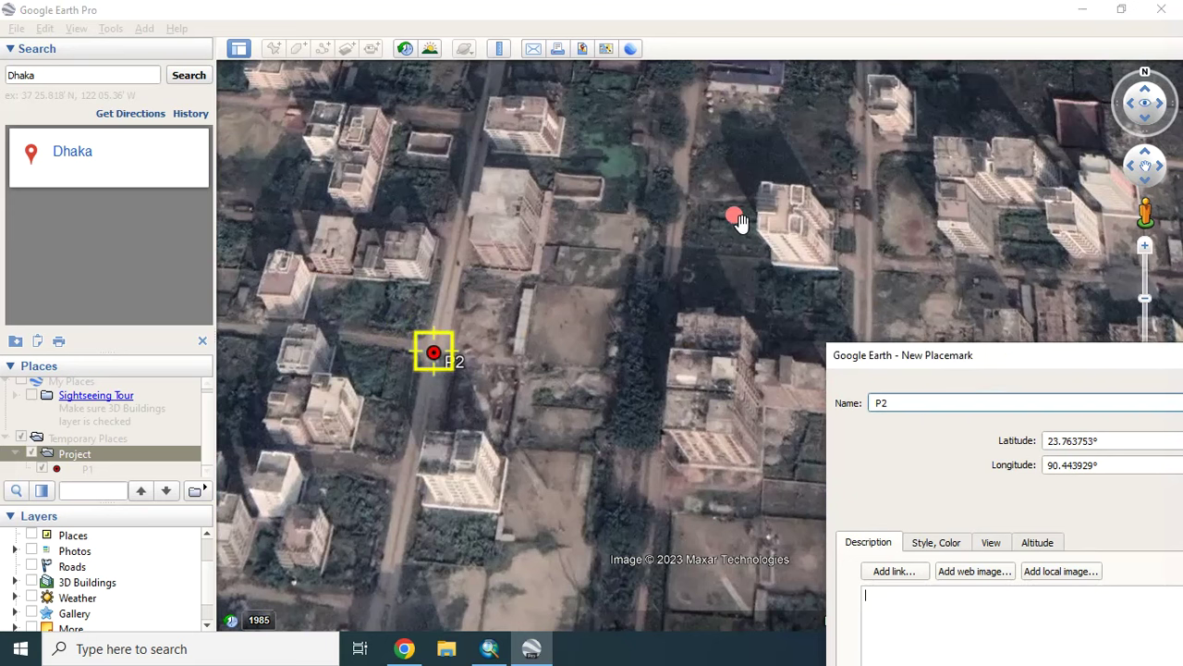
pyautogui.moveTo(966, 359); pyautogui.dragTo(591, 152)
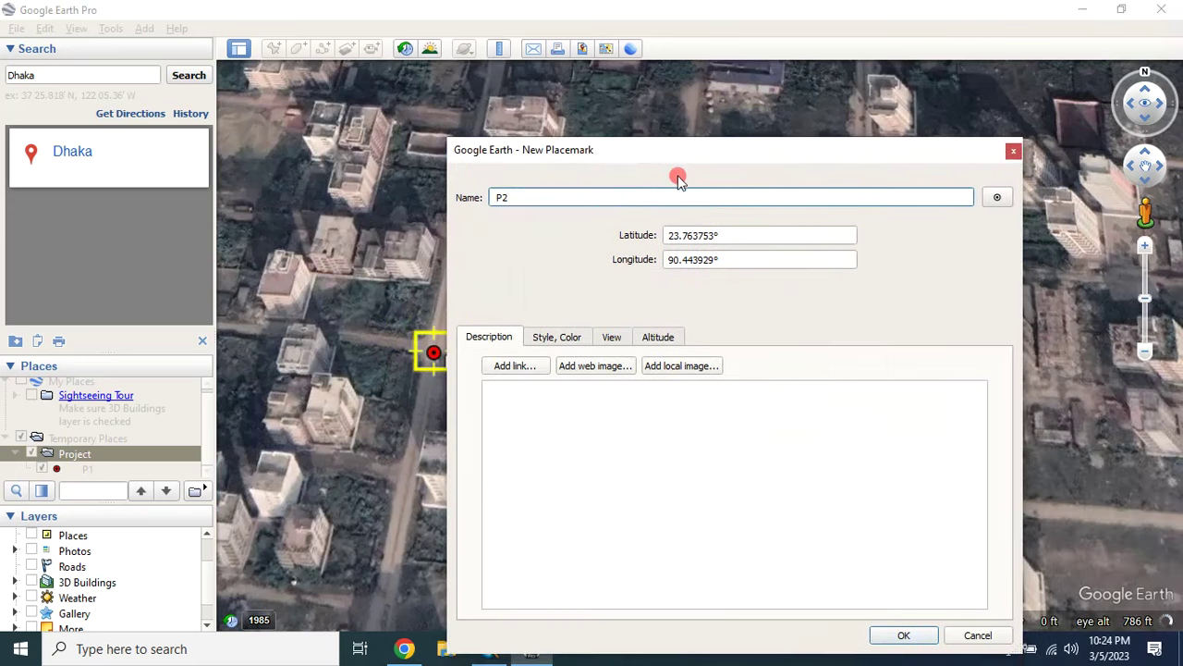
pyautogui.click(909, 634)
pyautogui.scroll(-3, 740, 444)
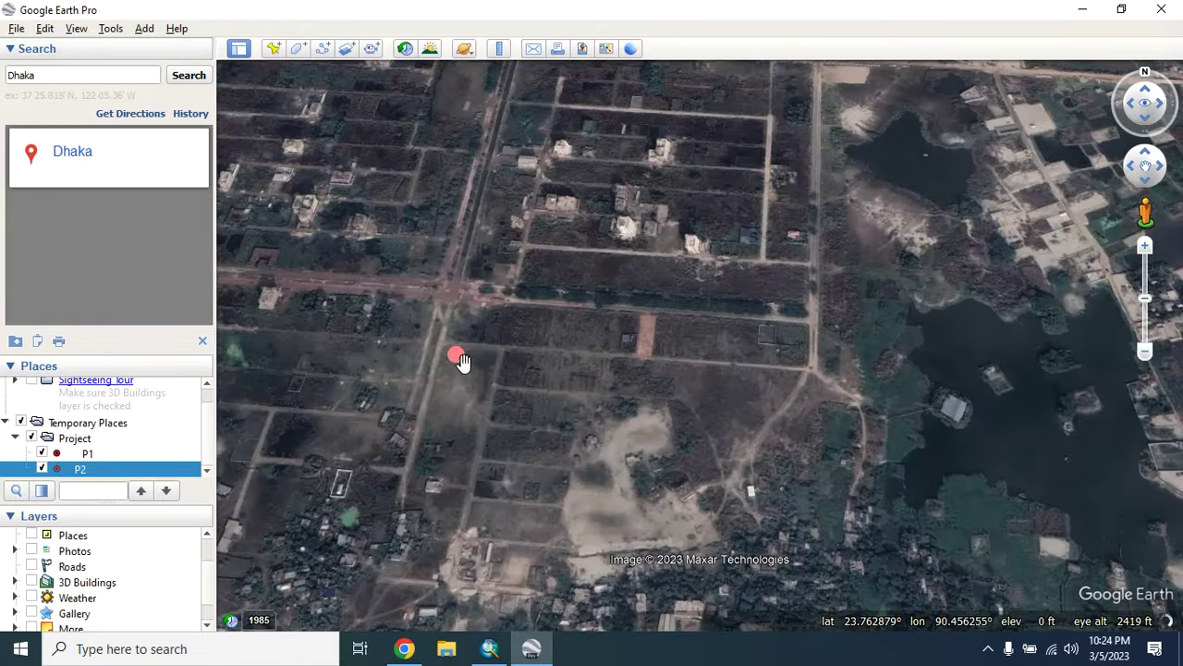
# Add placemark P3 to Project on the road intersection beside open land
pyautogui.rightClick(78, 440)
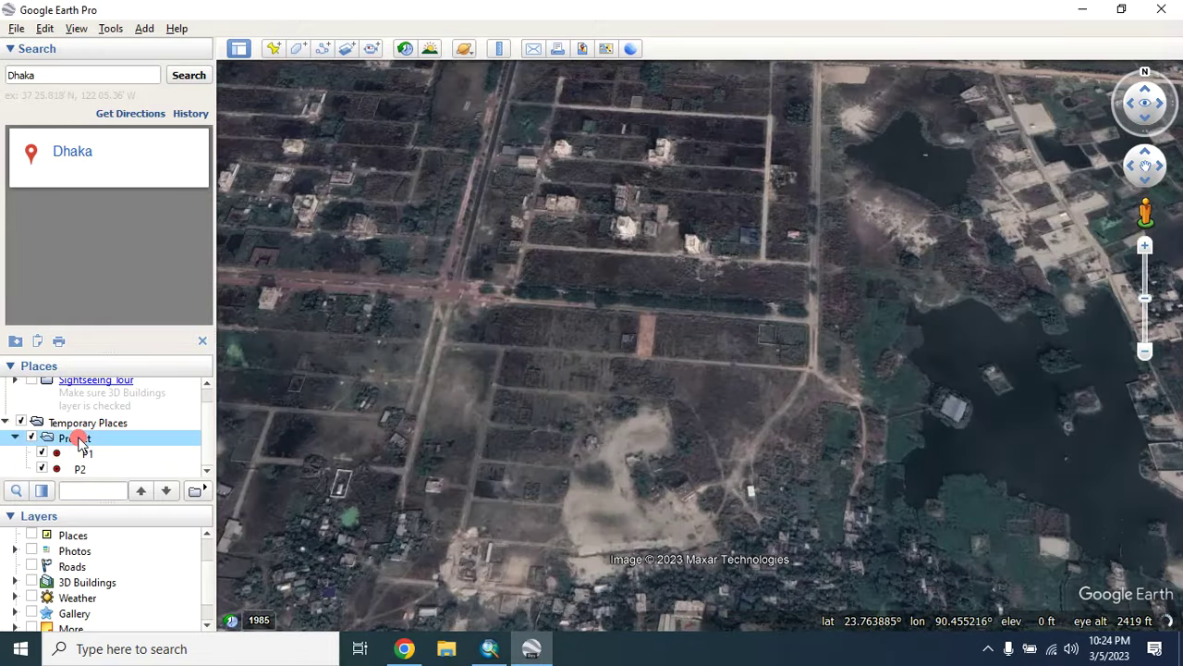
pyautogui.moveTo(155, 197)
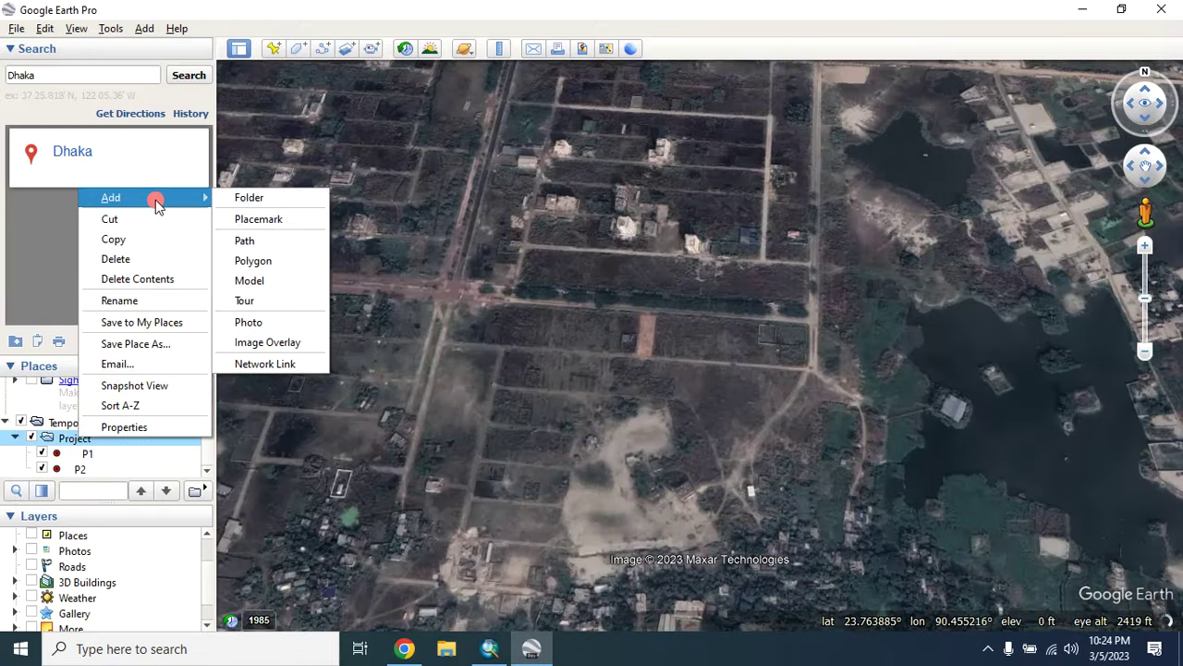
pyautogui.click(259, 220)
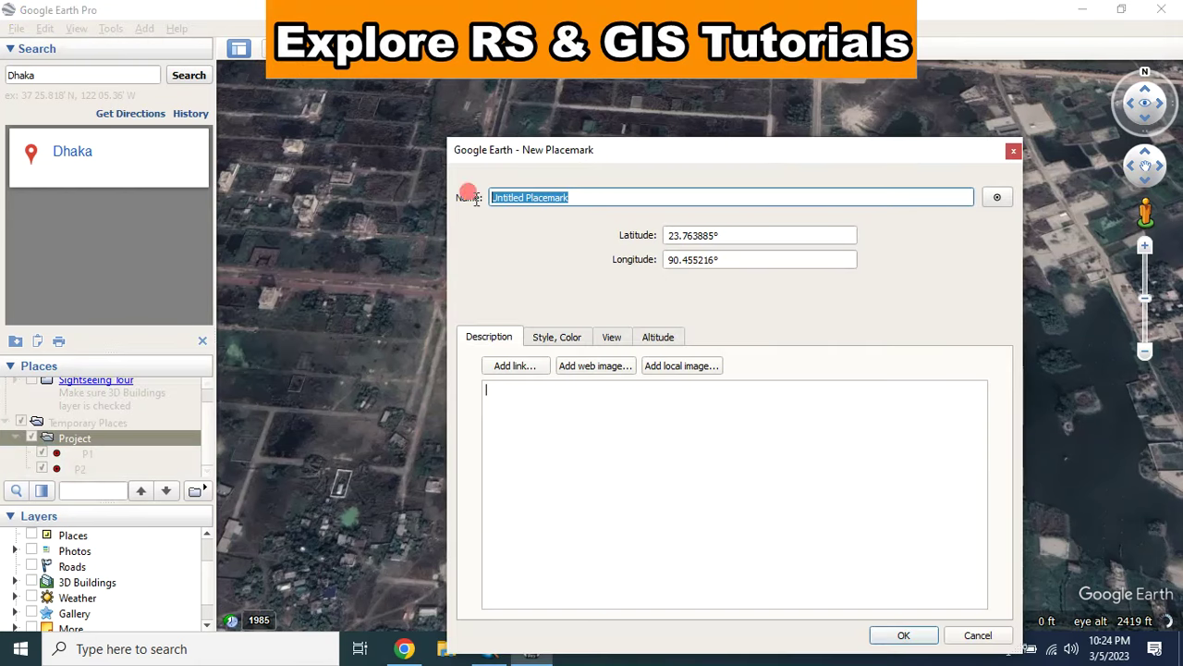
pyautogui.write('P3')
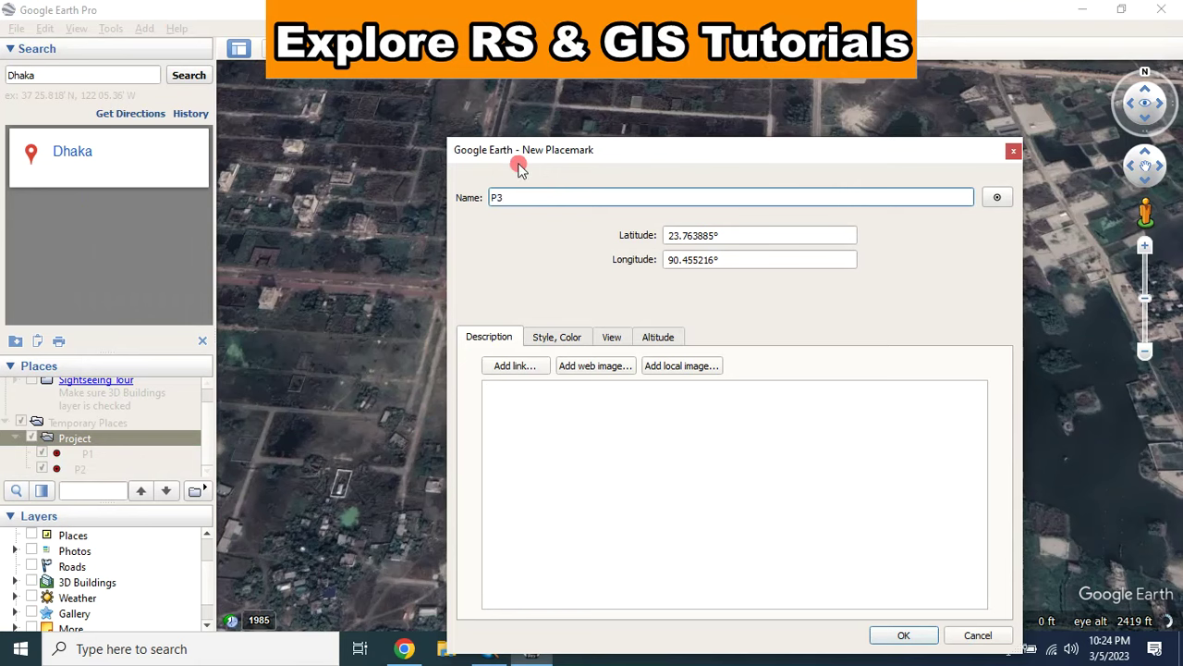
pyautogui.moveTo(519, 167); pyautogui.dragTo(161, 153)
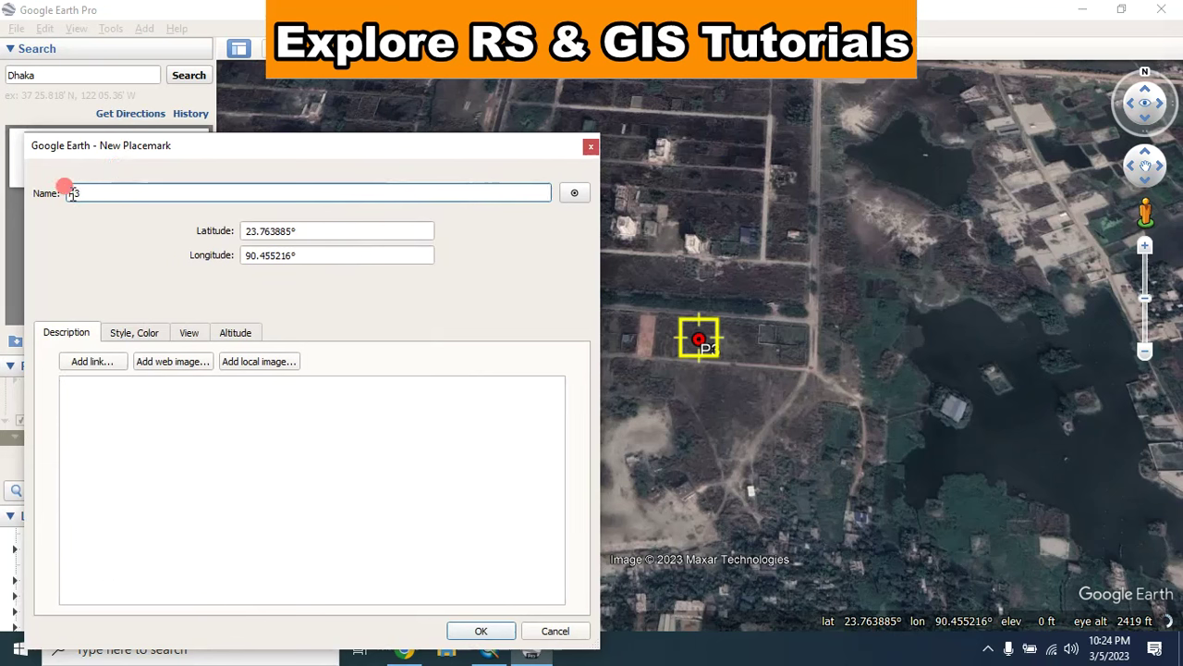
pyautogui.moveTo(101, 192); pyautogui.dragTo(299, 185)
pyautogui.moveTo(701, 344); pyautogui.dragTo(804, 319)
pyautogui.scroll(3, 818, 331)
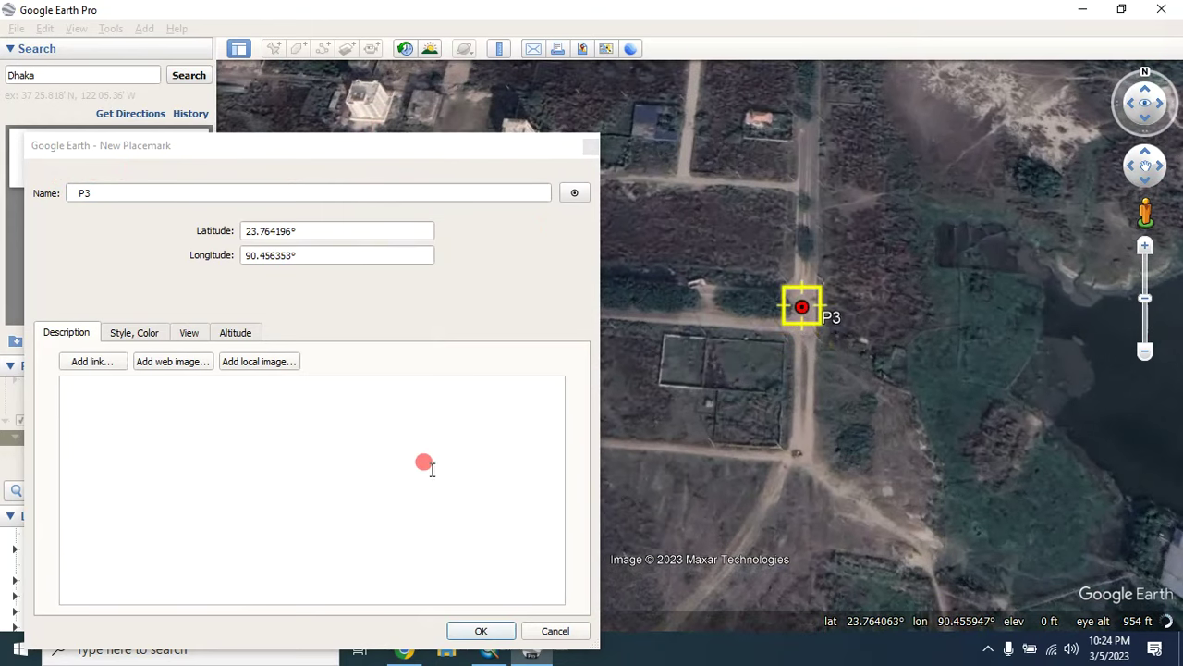
pyautogui.click(481, 630)
pyautogui.scroll(-6, 613, 564)
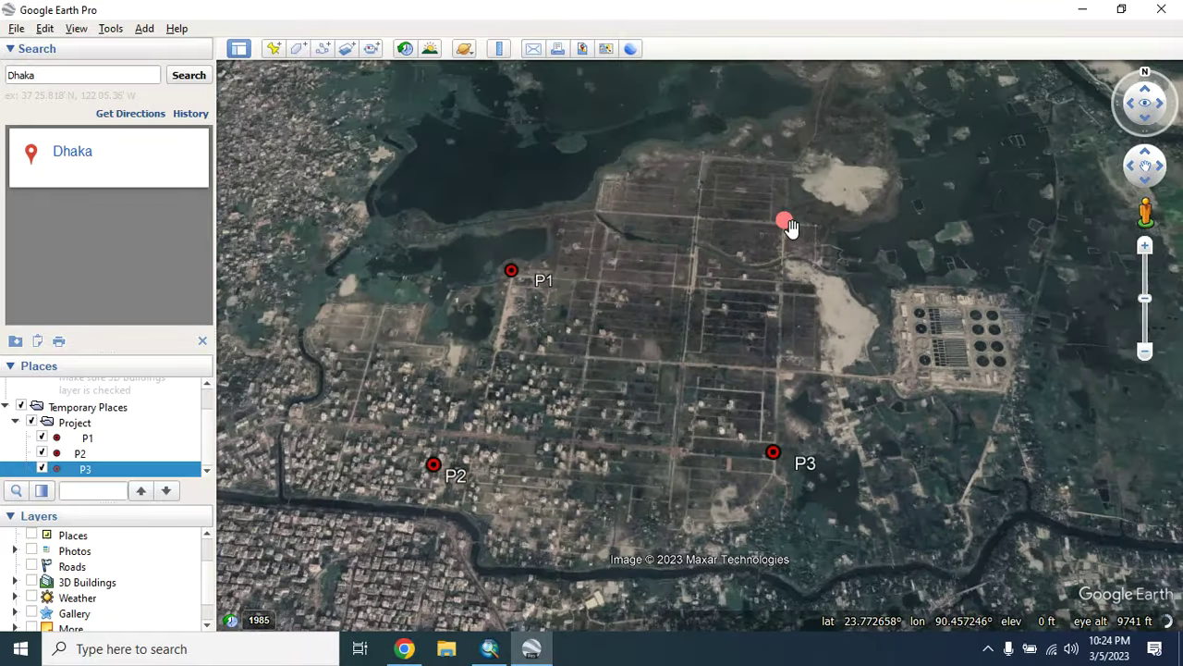
# Add placemark P4 on the northern road intersection, then zoom out
pyautogui.scroll(5, 779, 238)
pyautogui.click(274, 49)
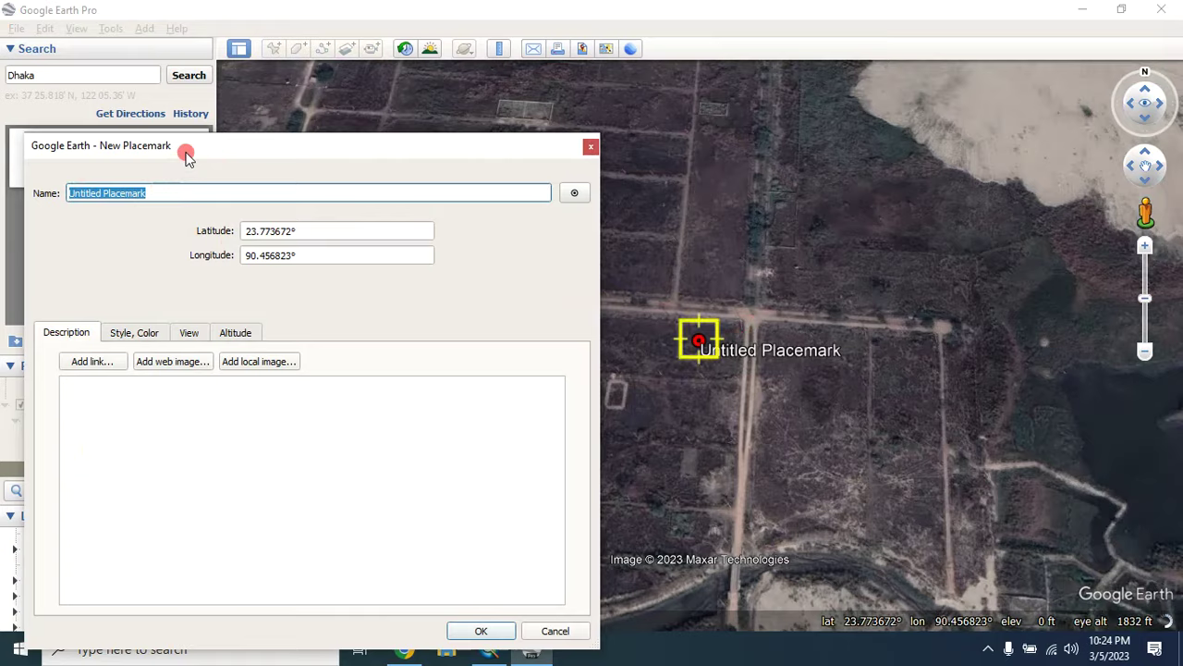
pyautogui.moveTo(184, 148); pyautogui.dragTo(262, 118)
pyautogui.write('P4')
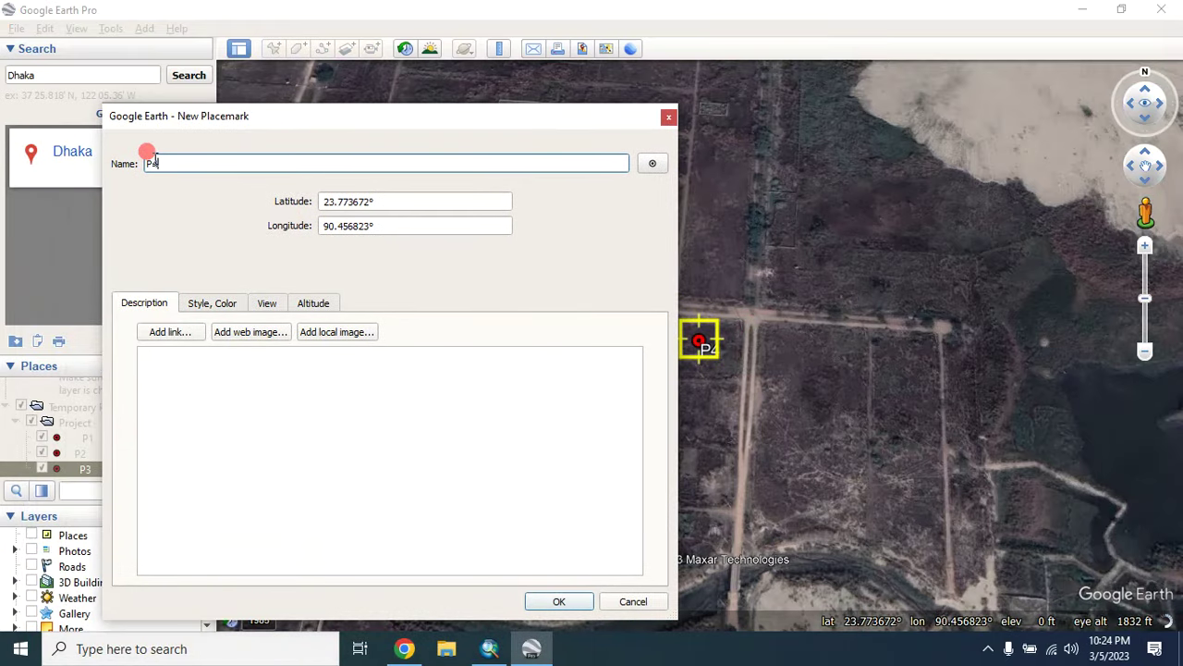
pyautogui.scroll(2, 747, 294)
pyautogui.click(752, 339)
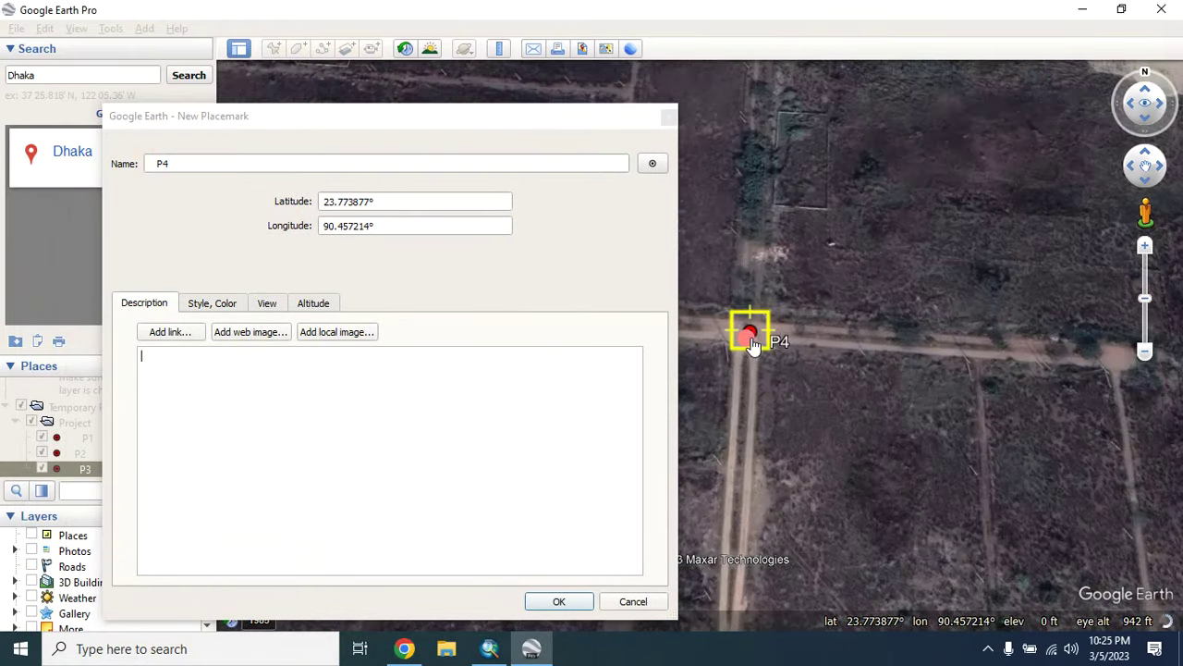
pyautogui.click(385, 121)
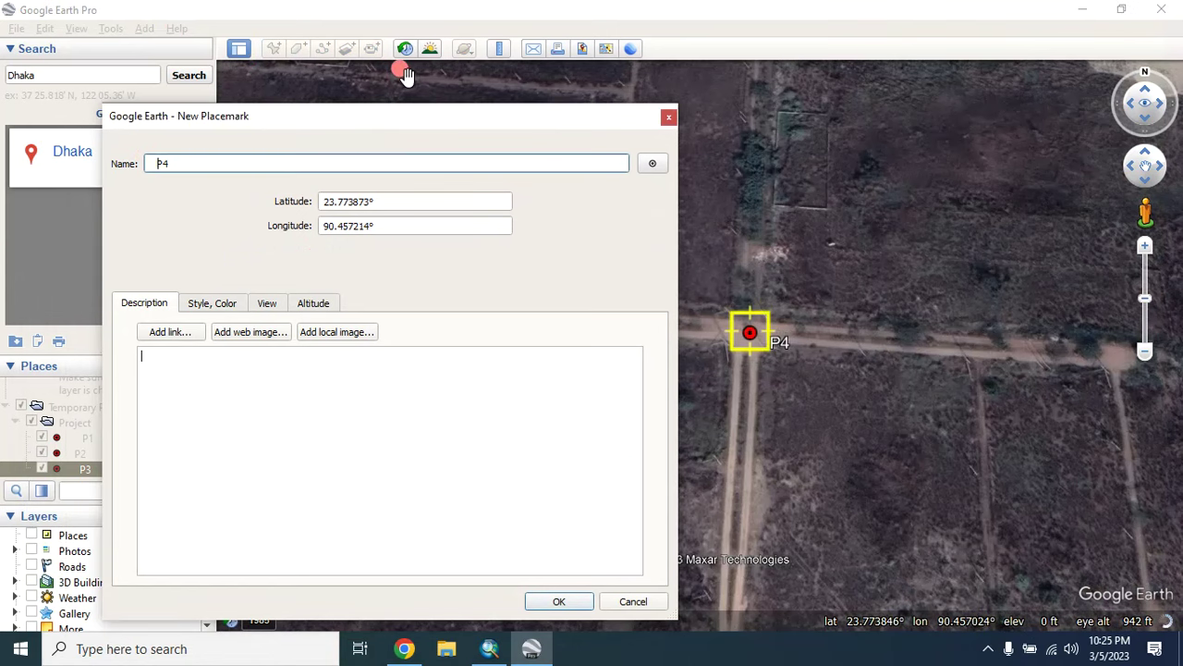
pyautogui.moveTo(379, 118); pyautogui.dragTo(409, 70)
pyautogui.click(589, 558)
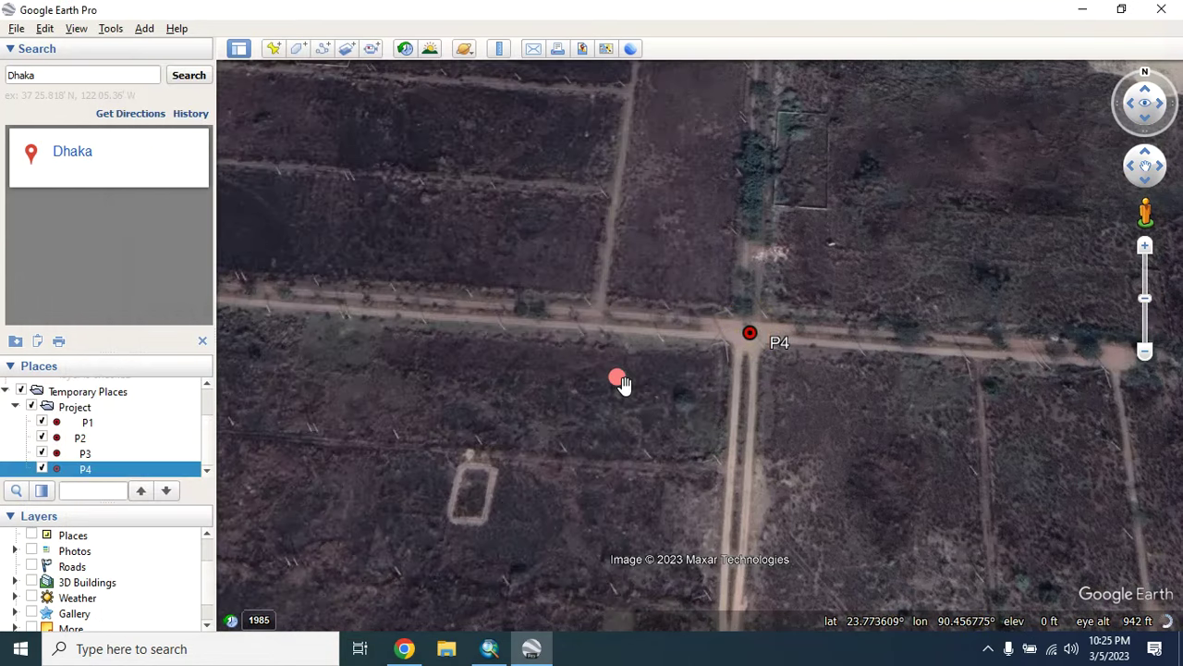
pyautogui.scroll(-3, 764, 214)
pyautogui.scroll(-3, 800, 250)
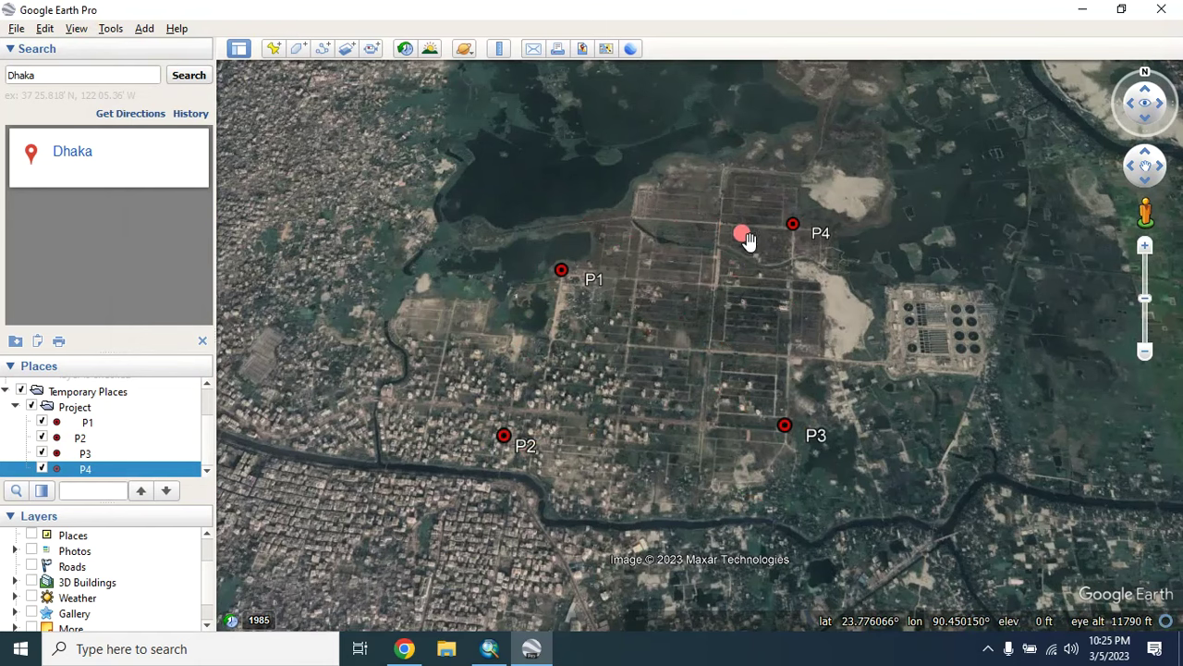
# Reset to a top-down, north-up view and zoom to frame placemarks P1–P4
pyautogui.moveTo(122, 341)
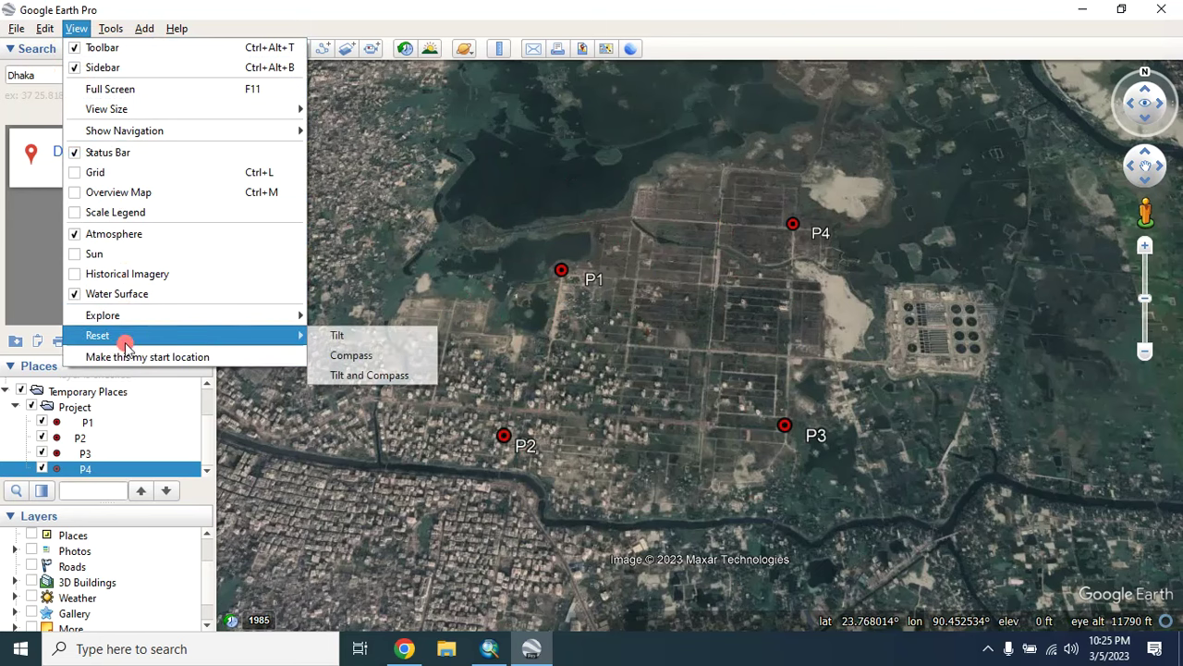
pyautogui.click(356, 375)
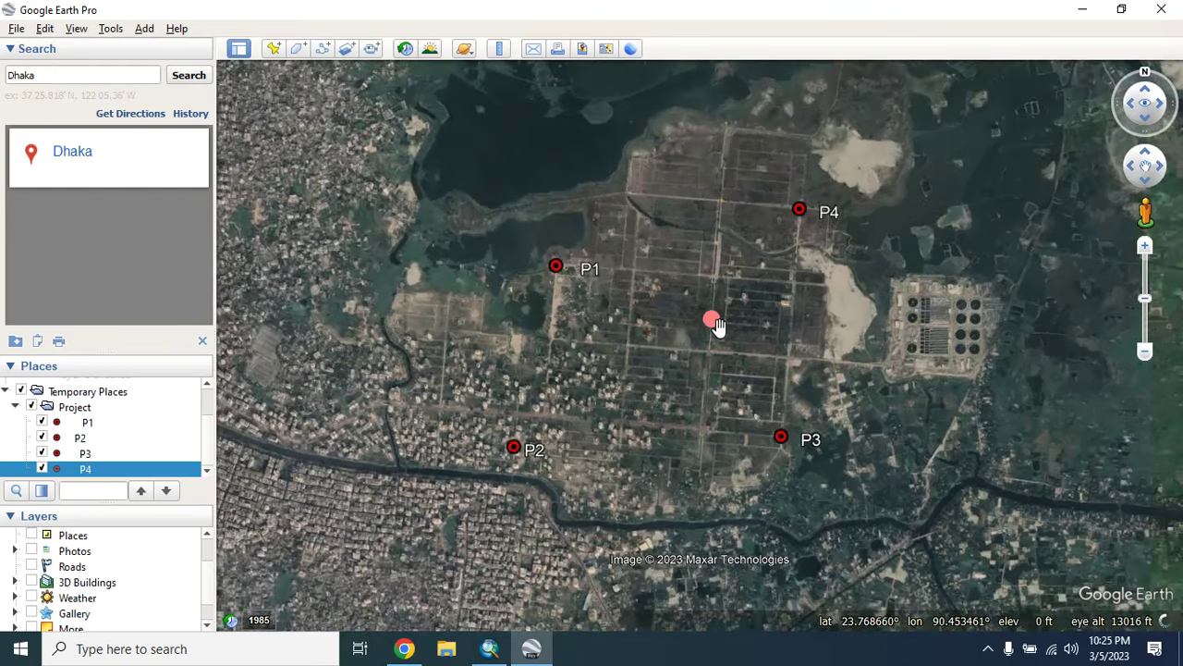
pyautogui.scroll(2, 714, 322)
pyautogui.scroll(2, 714, 322)
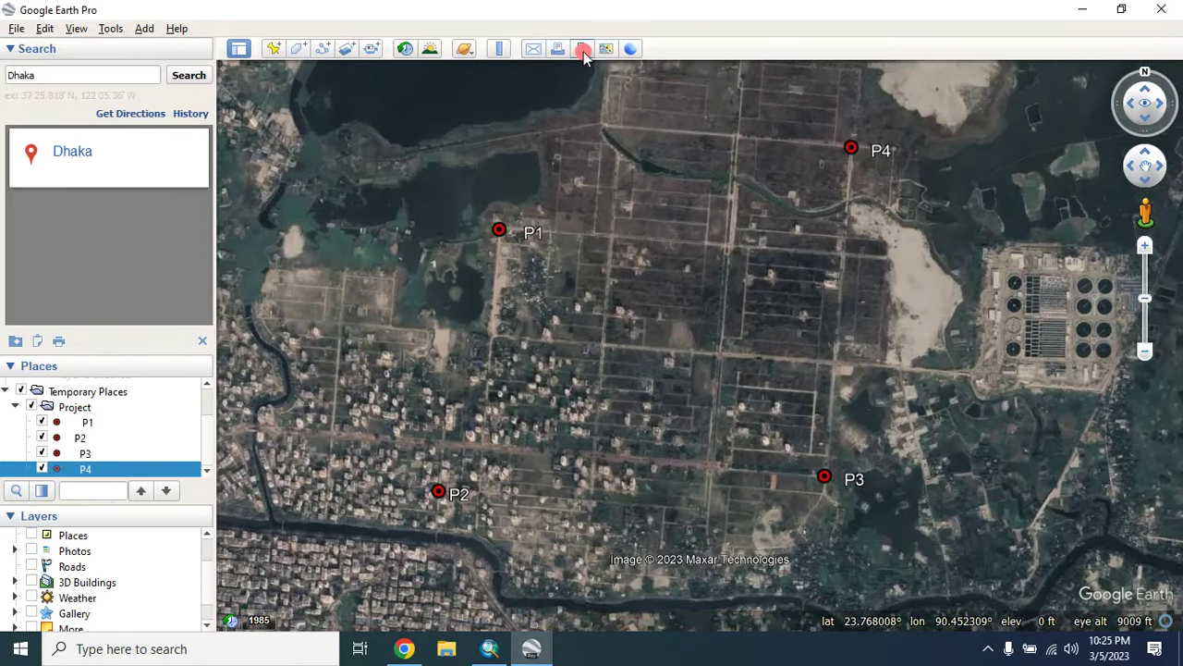
# Turn off the title, legend, scale, compass and HTML area in the image export
pyautogui.click(579, 50)
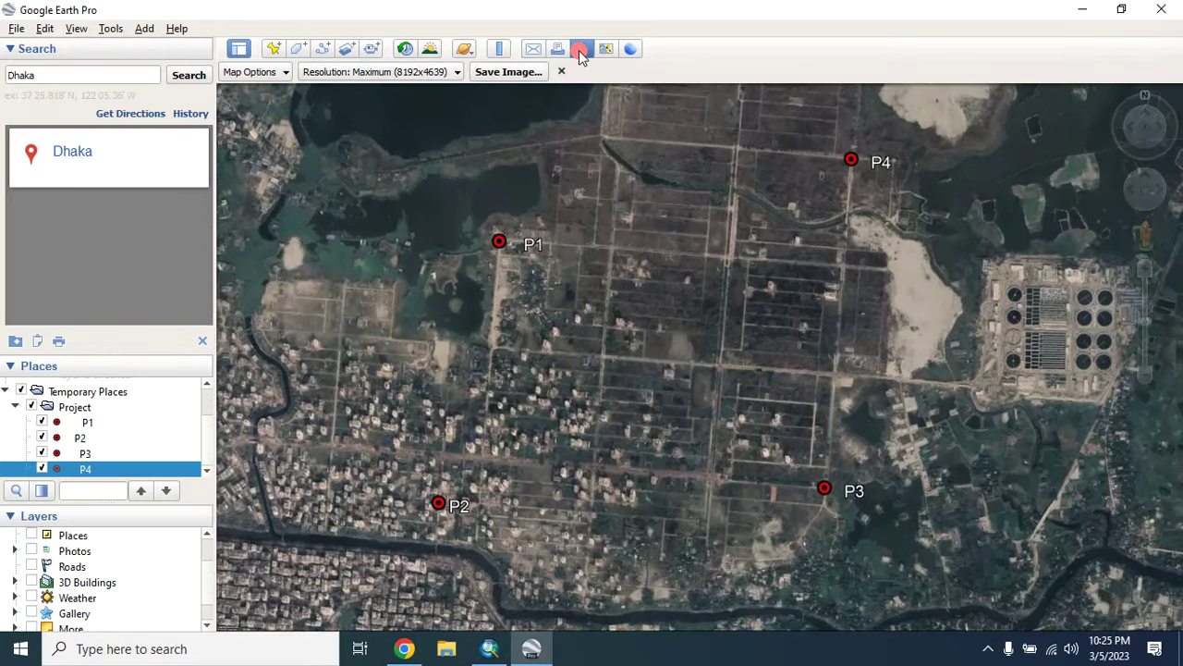
pyautogui.click(250, 72)
pyautogui.click(259, 116)
pyautogui.click(259, 141)
pyautogui.click(259, 165)
pyautogui.click(259, 189)
pyautogui.click(257, 213)
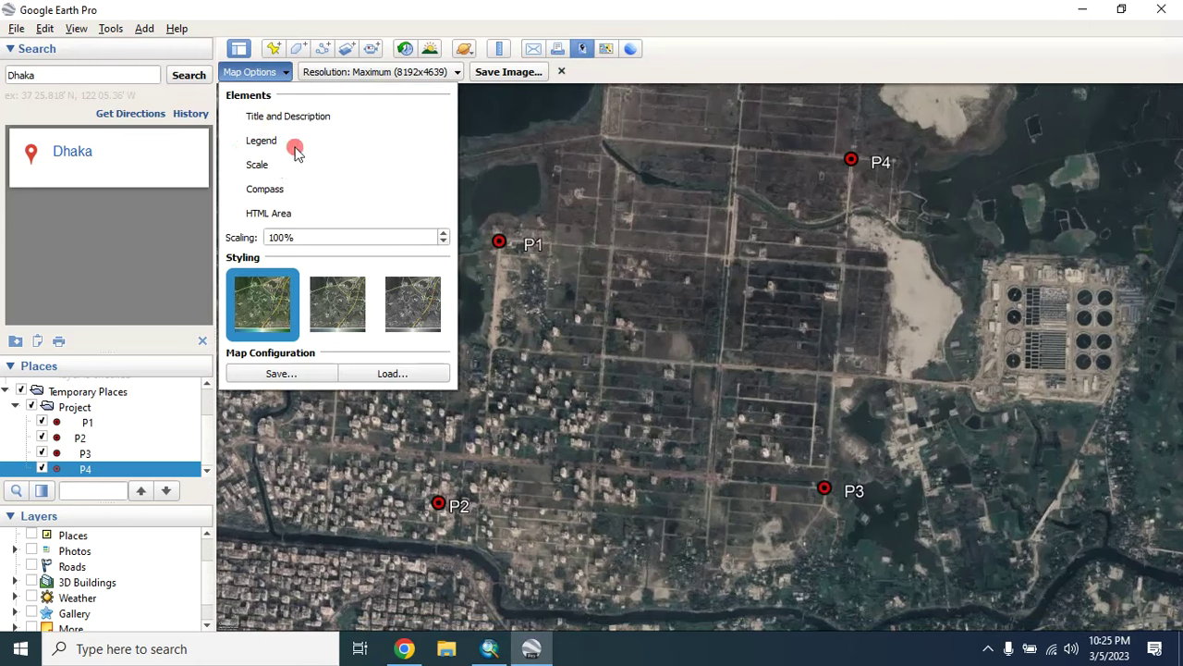
pyautogui.click(343, 7)
# Save the view at Maximum (8192x4639) as Place.jpg in GIS_Practice > Georeferencing
pyautogui.click(341, 70)
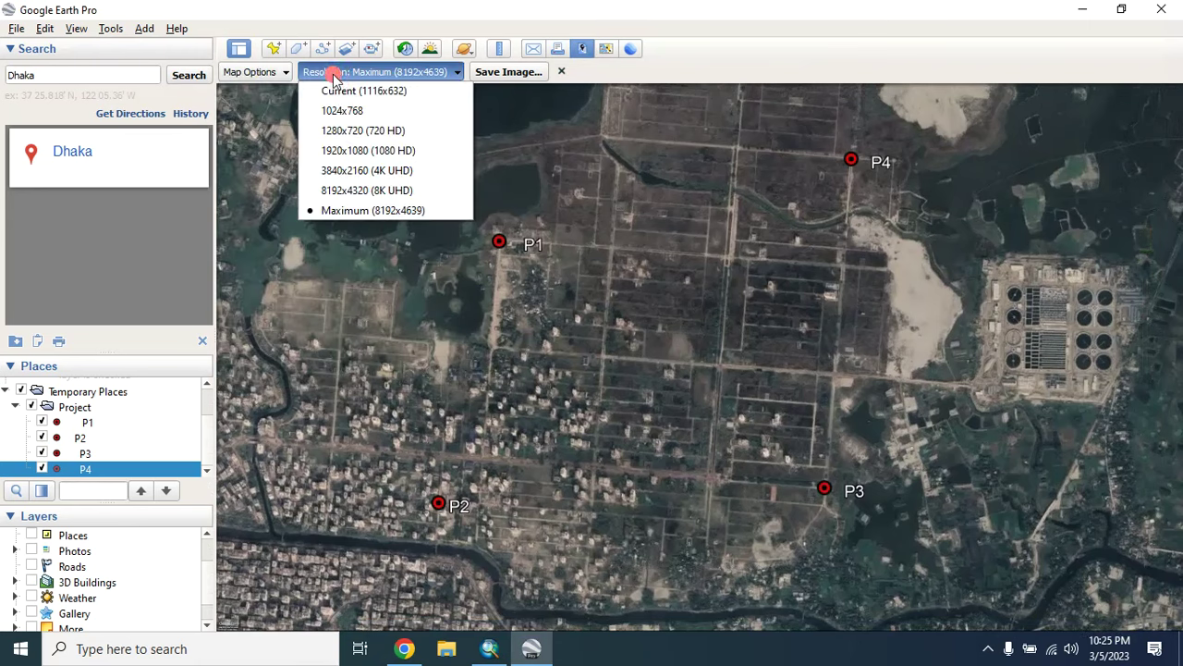
pyautogui.click(358, 211)
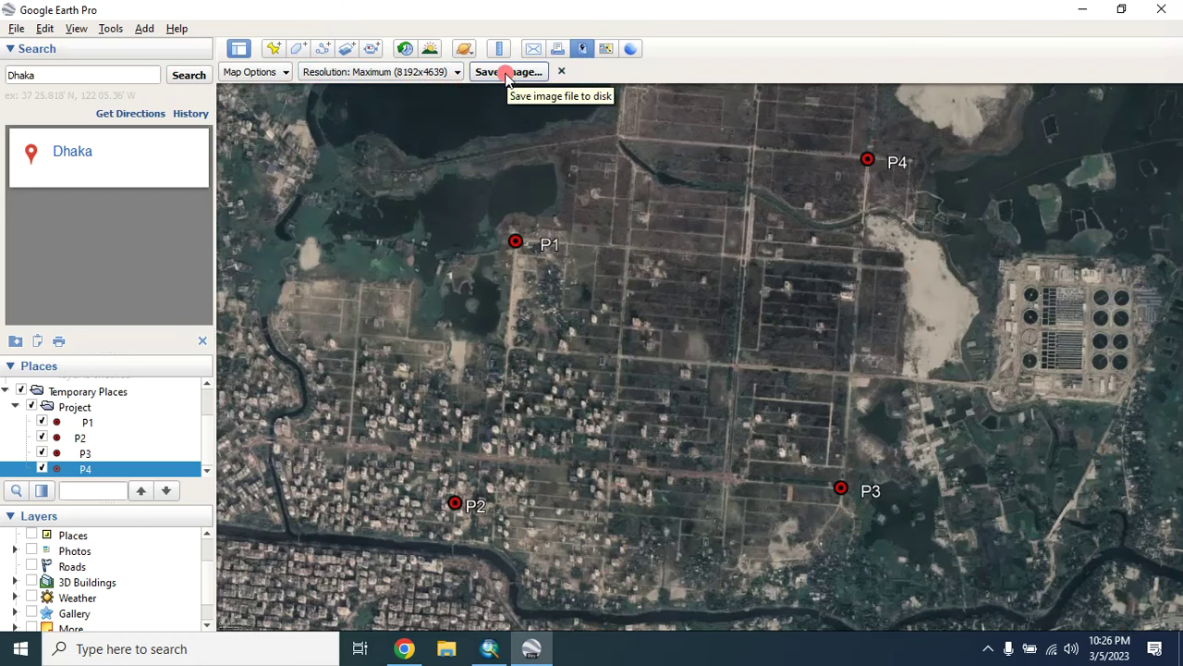
pyautogui.click(507, 72)
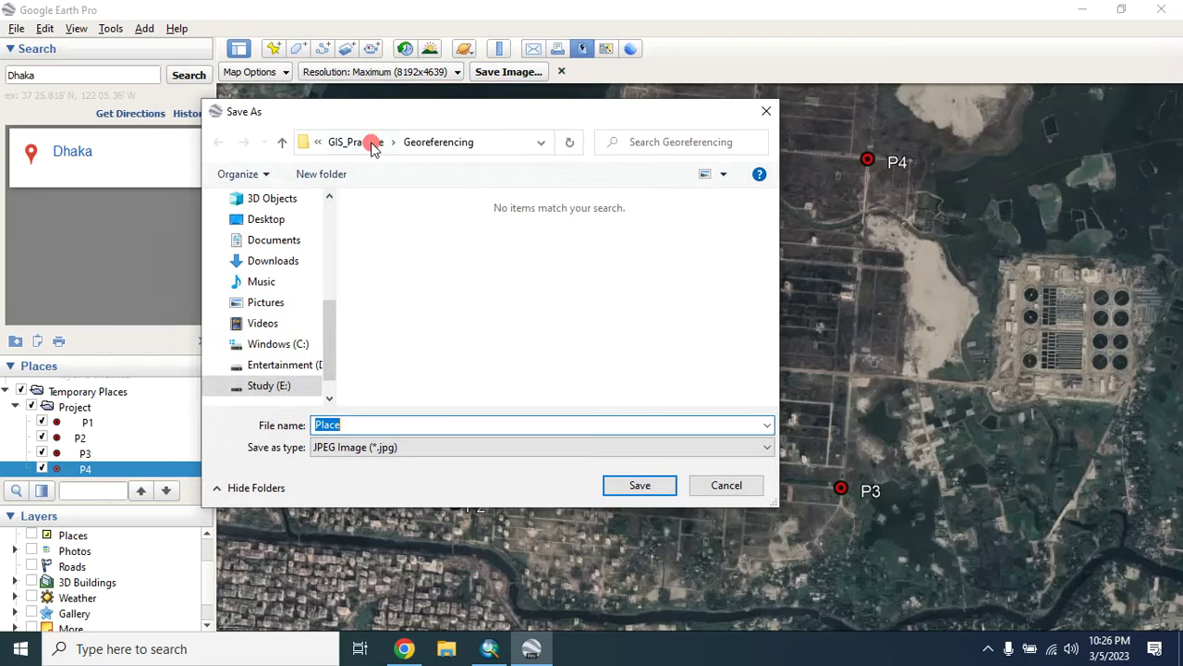
pyautogui.click(360, 144)
pyautogui.doubleClick(405, 238)
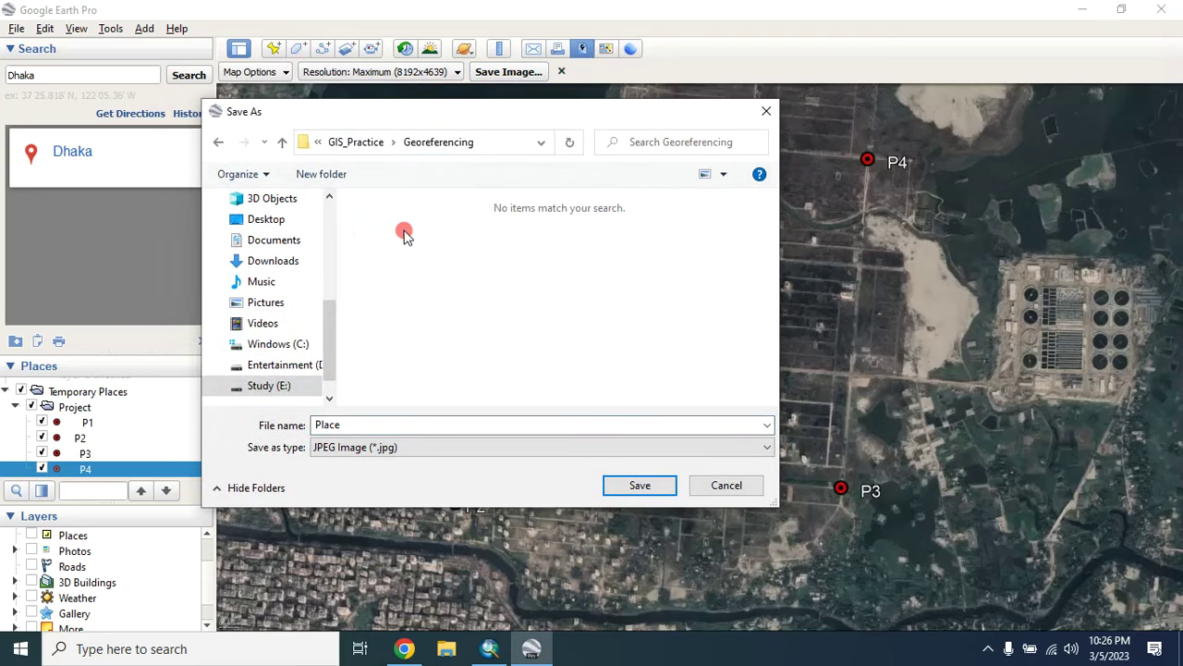
pyautogui.doubleClick(351, 425)
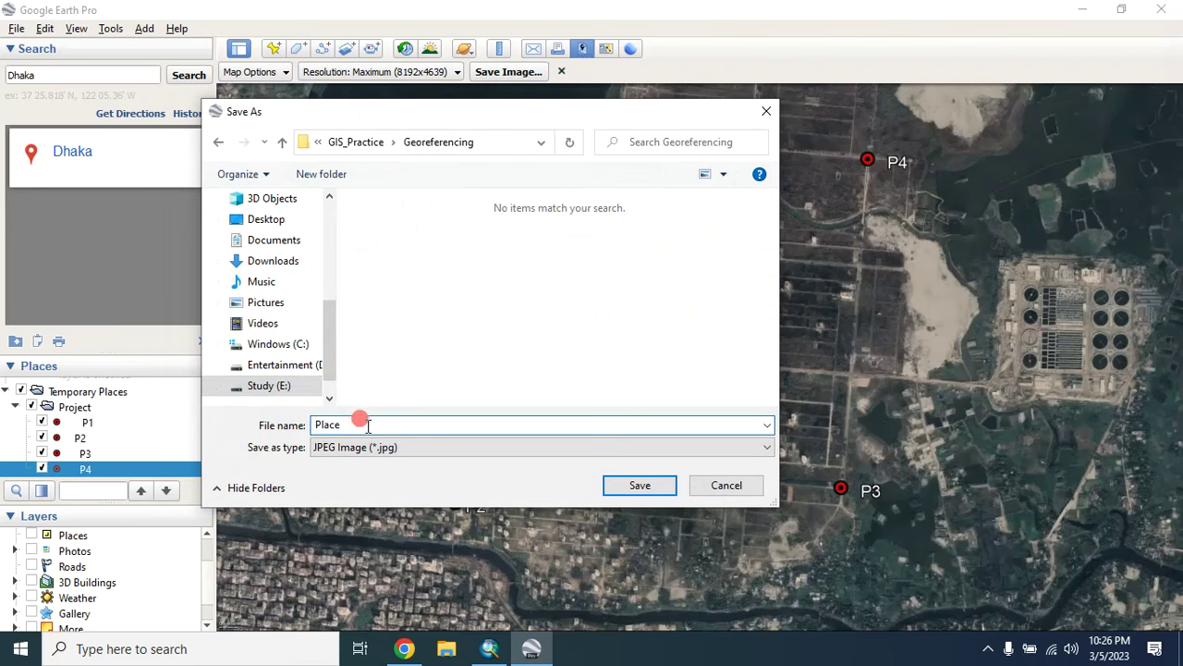
pyautogui.moveTo(355, 424); pyautogui.dragTo(331, 414)
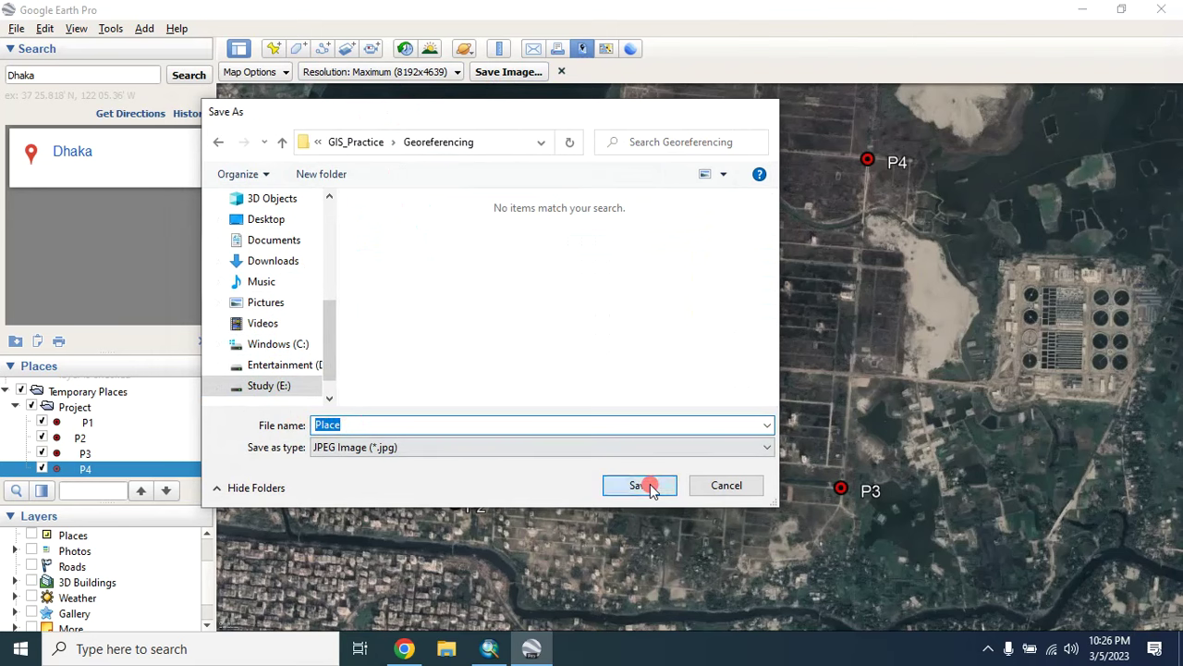
pyautogui.click(650, 484)
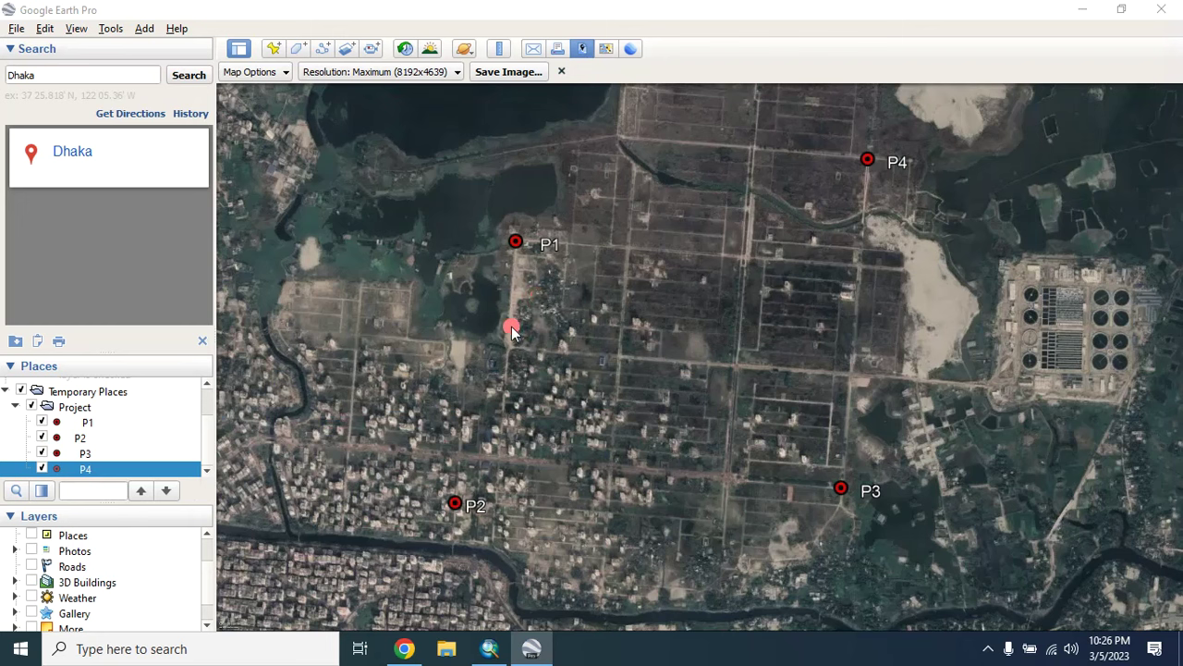
# Save the Project placemark folder as Project.kmz in the Georeferencing folder
pyautogui.click(82, 414)
pyautogui.rightClick(76, 410)
pyautogui.click(73, 410)
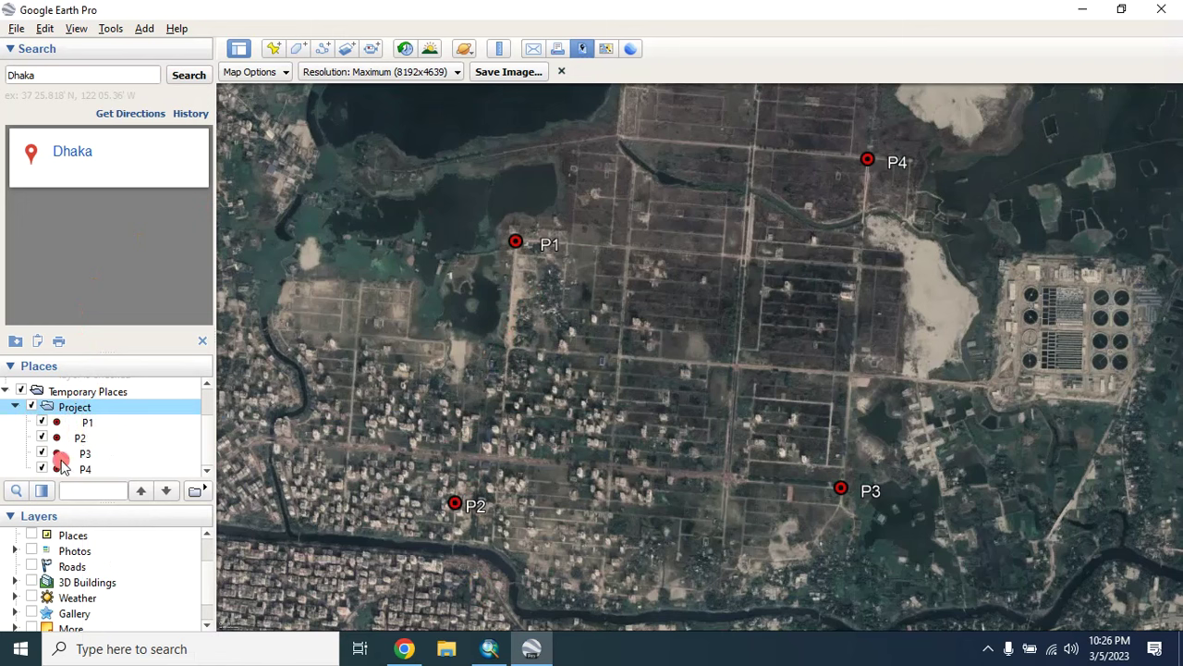
pyautogui.rightClick(81, 411)
pyautogui.click(137, 564)
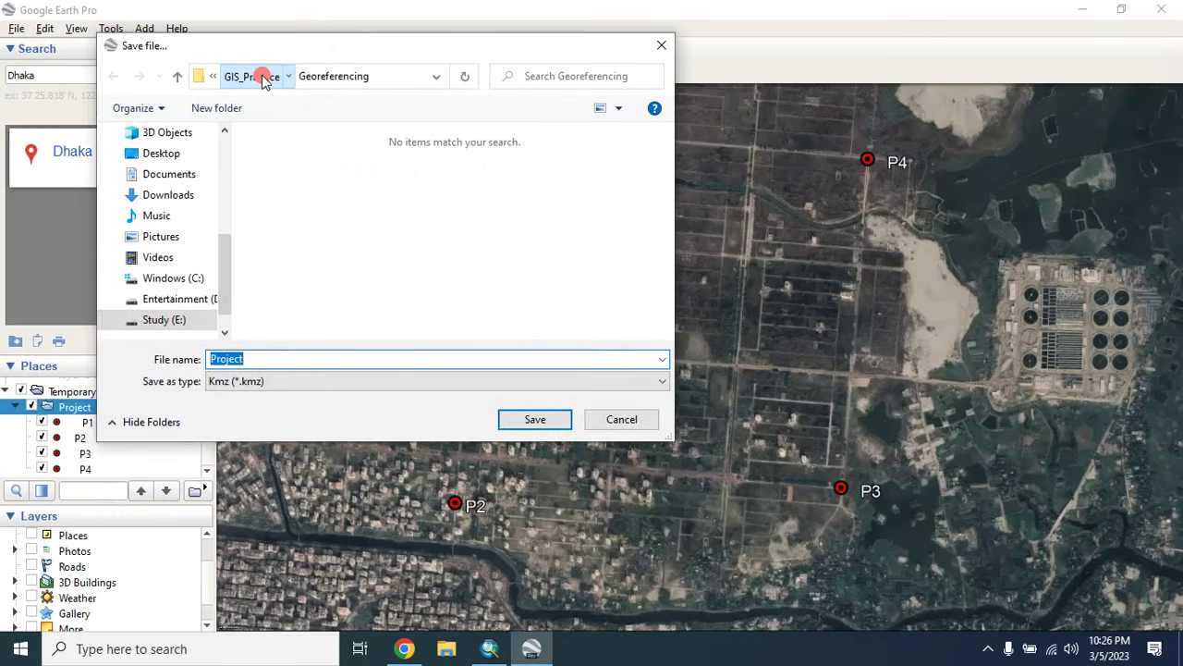
pyautogui.click(264, 75)
pyautogui.doubleClick(310, 178)
pyautogui.doubleClick(240, 359)
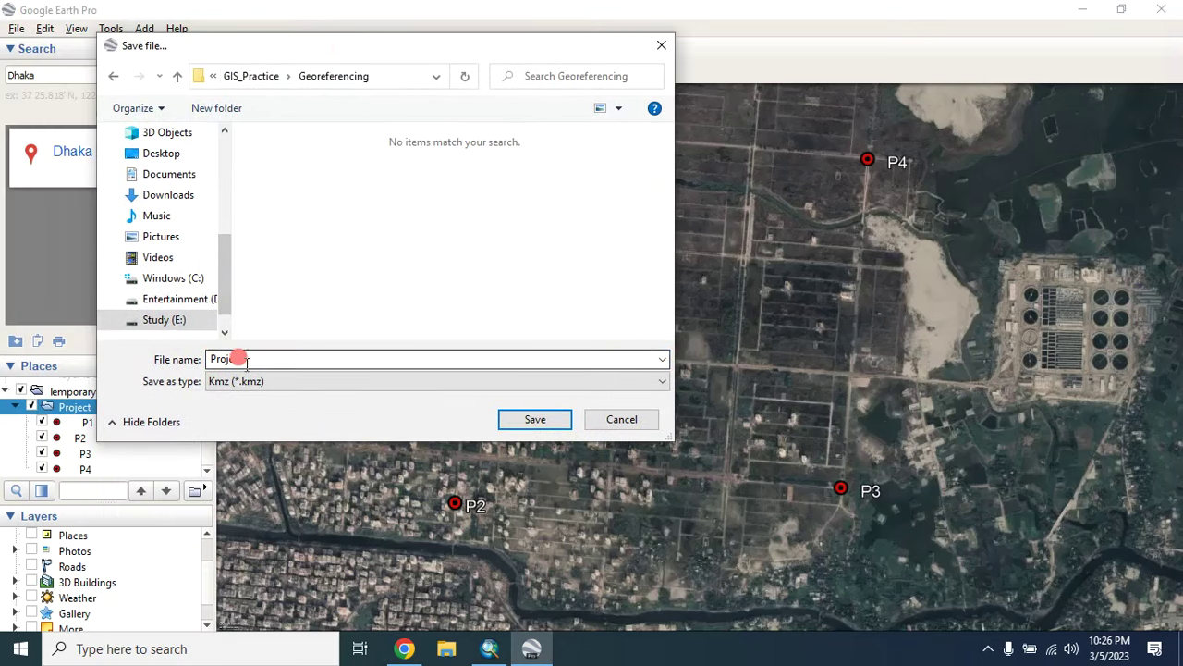
pyautogui.moveTo(273, 359); pyautogui.dragTo(203, 358)
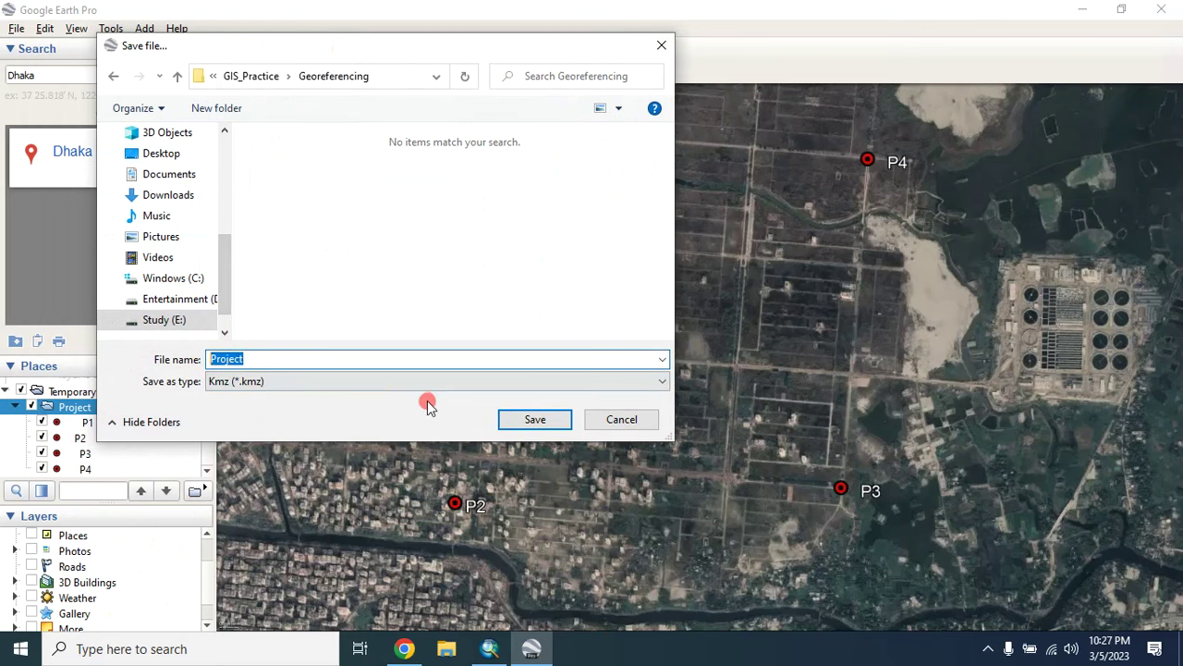
pyautogui.click(522, 418)
# Check that Project.kmz appears in the Georeferencing folder in File Explorer
pyautogui.hotkey('alt', 'Tab')
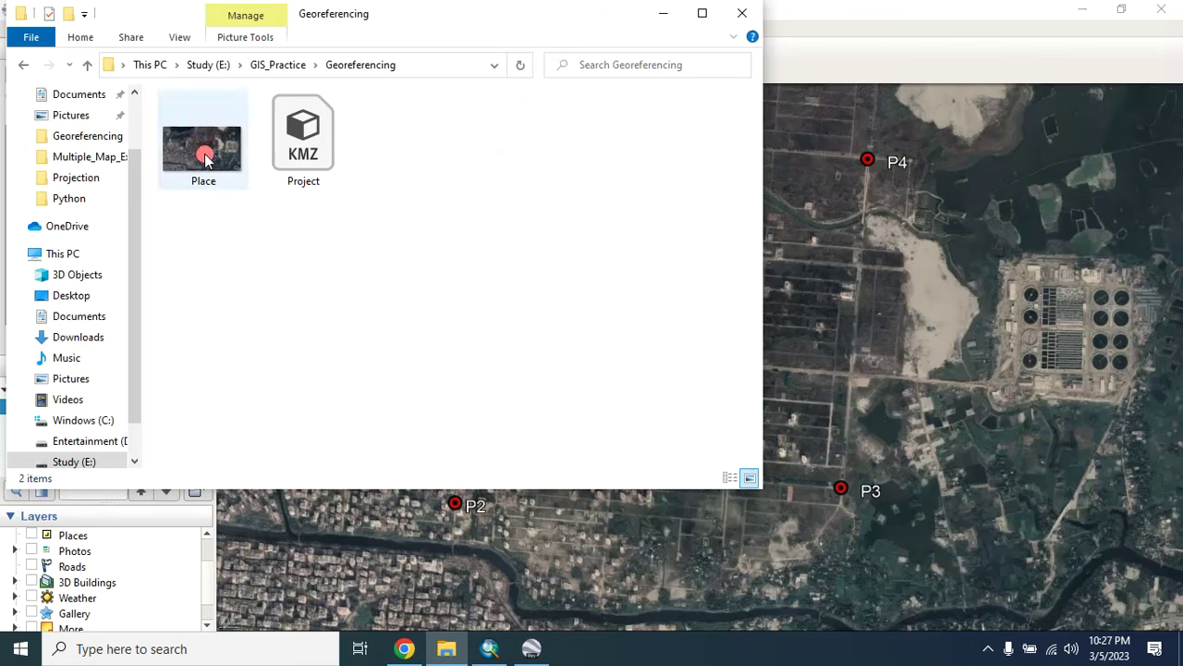
pyautogui.click(327, 124)
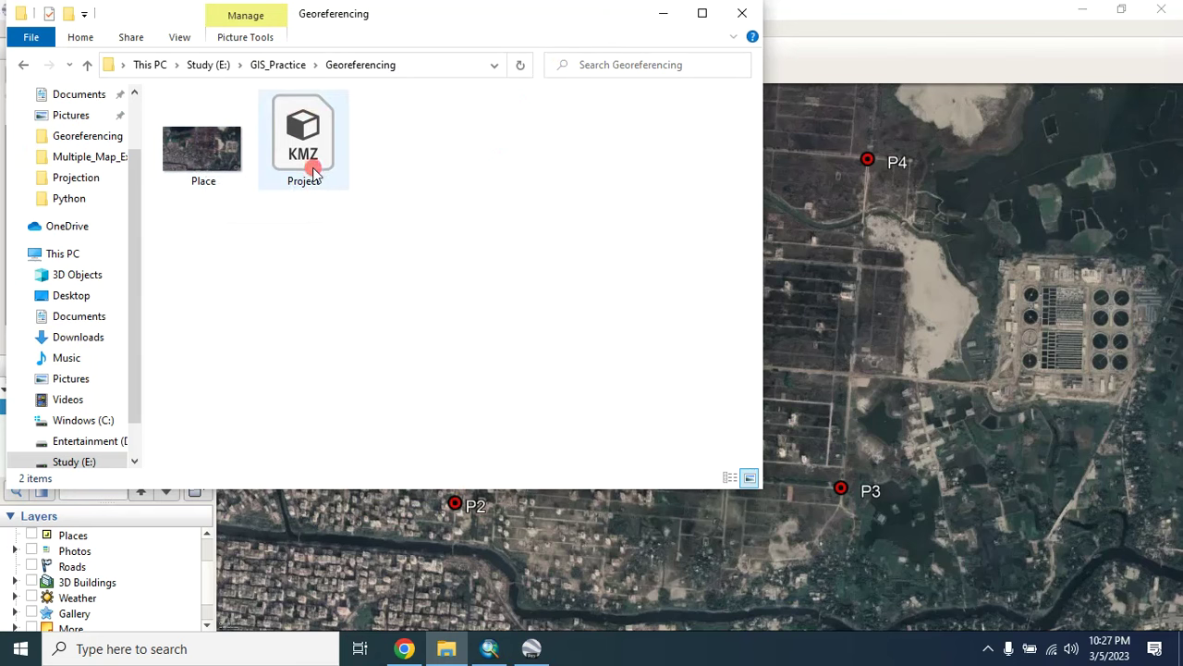
pyautogui.click(742, 13)
# Add Place.jpg to the ArcMap map
pyautogui.click(489, 648)
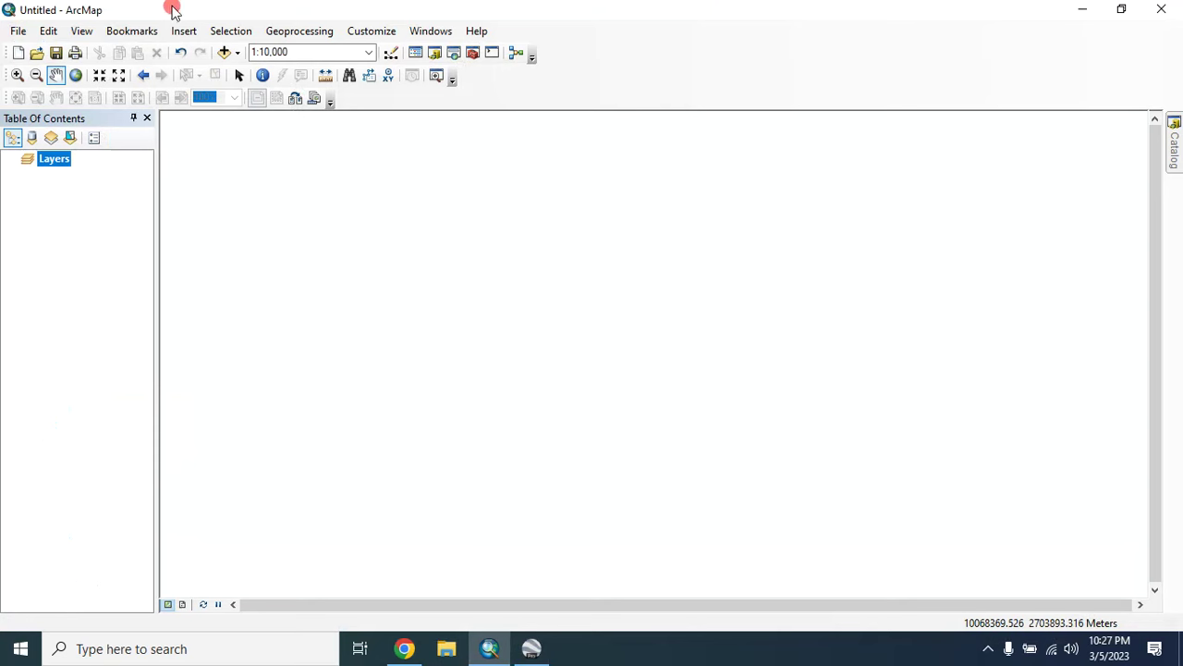
pyautogui.click(236, 53)
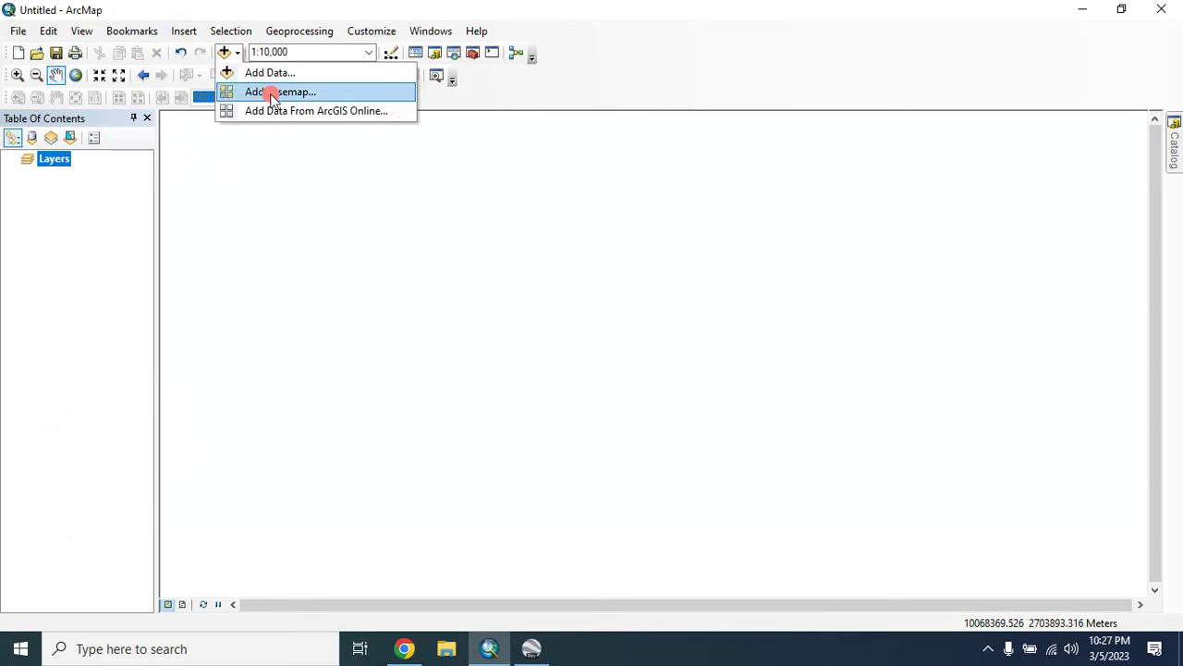
pyautogui.click(269, 72)
pyautogui.click(413, 235)
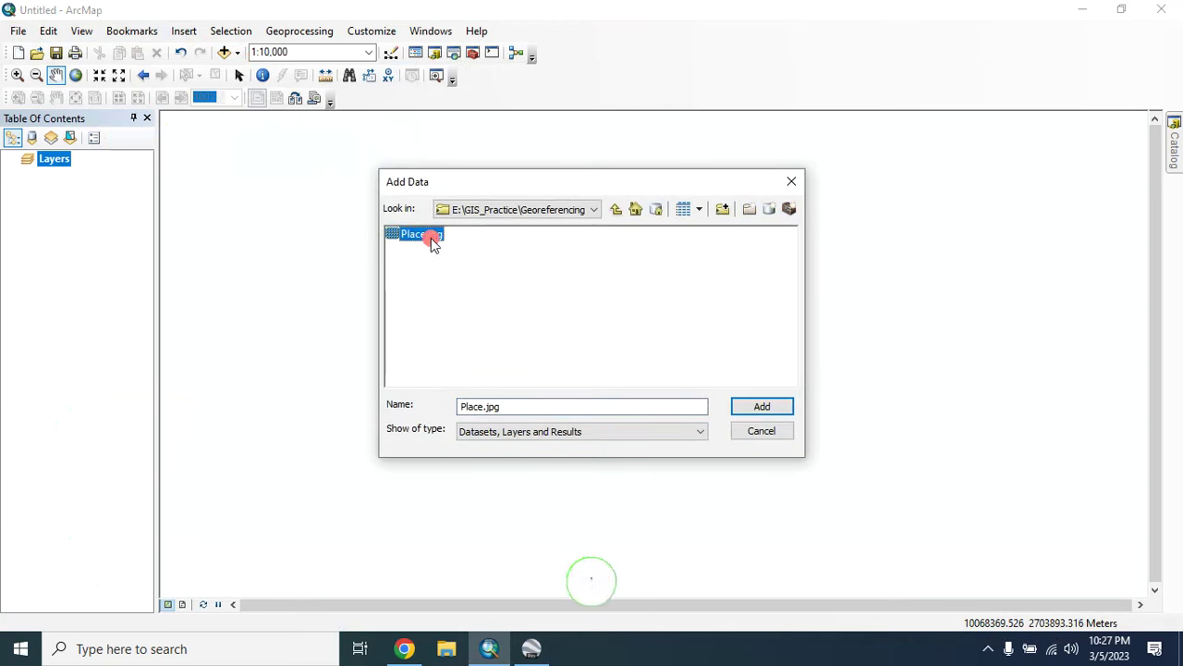
pyautogui.click(747, 408)
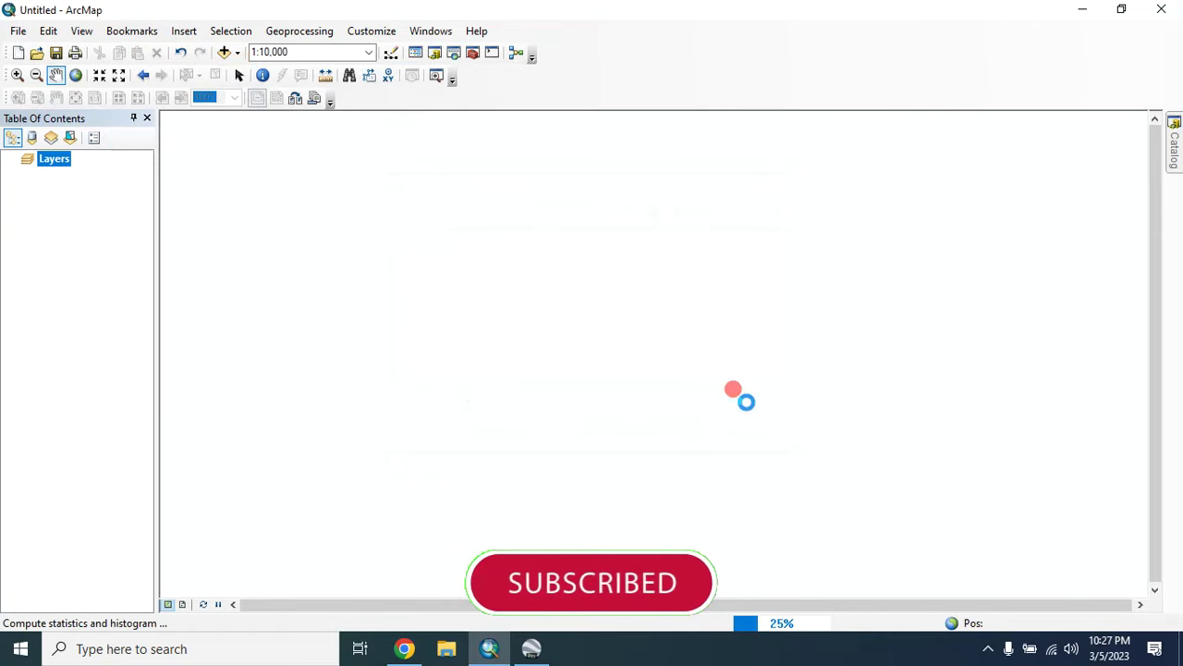
# Dismiss the unknown spatial reference warning and frame the whole Place.jpg image with P1–P4
pyautogui.click(710, 401)
pyautogui.moveTo(642, 311); pyautogui.dragTo(586, 298)
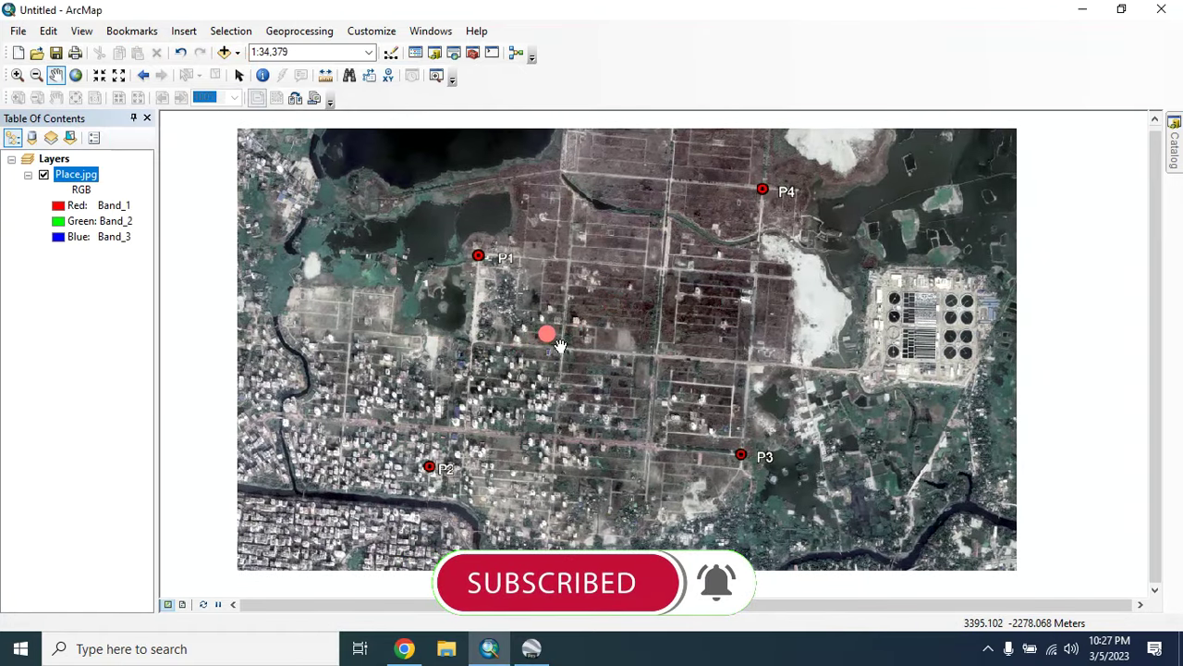
pyautogui.scroll(2, 475, 264)
pyautogui.scroll(-5, 457, 362)
pyautogui.scroll(2, 456, 361)
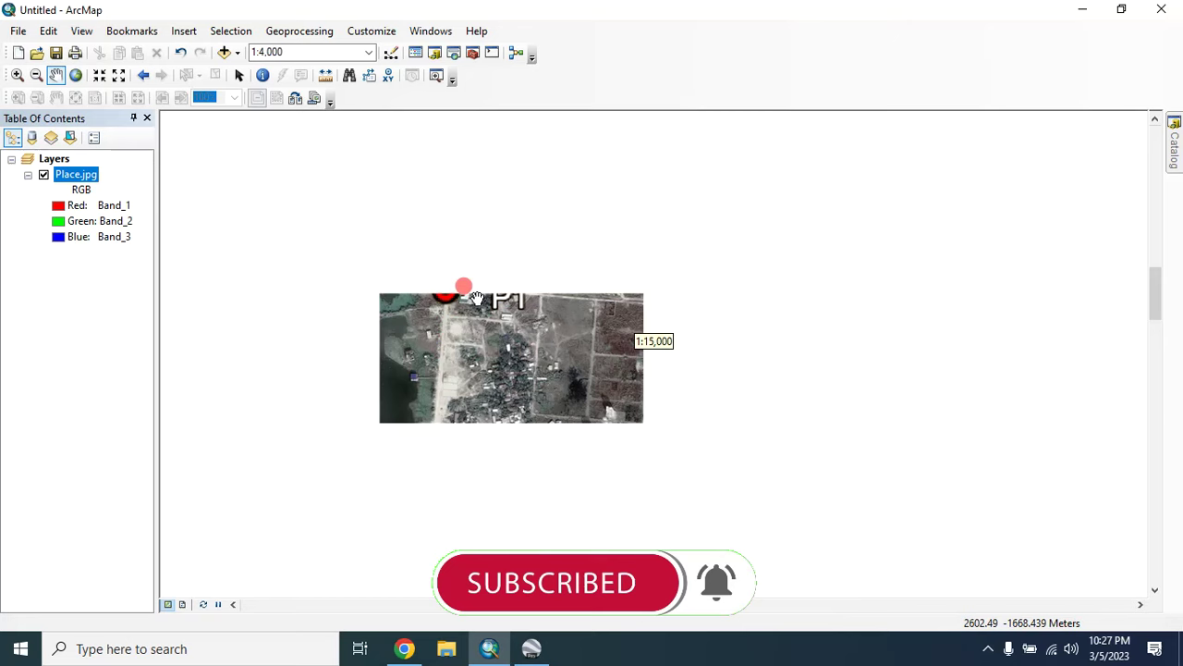
pyautogui.scroll(2, 464, 208)
pyautogui.moveTo(553, 277); pyautogui.dragTo(560, 298)
pyautogui.click(488, 97)
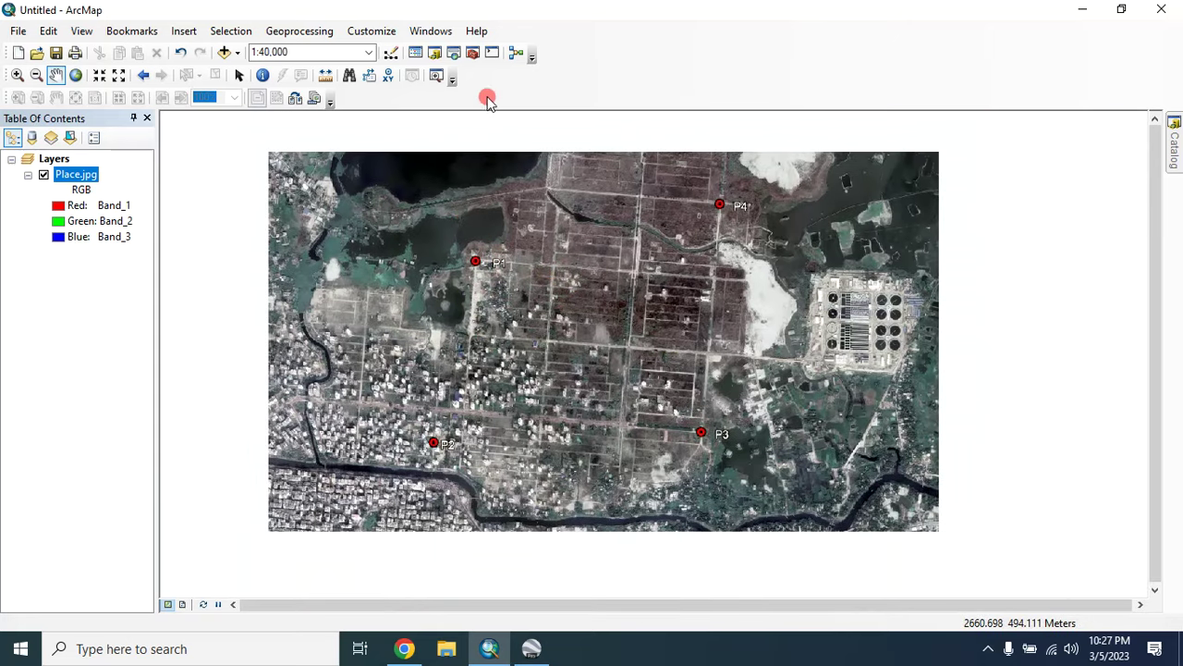
pyautogui.click(454, 54)
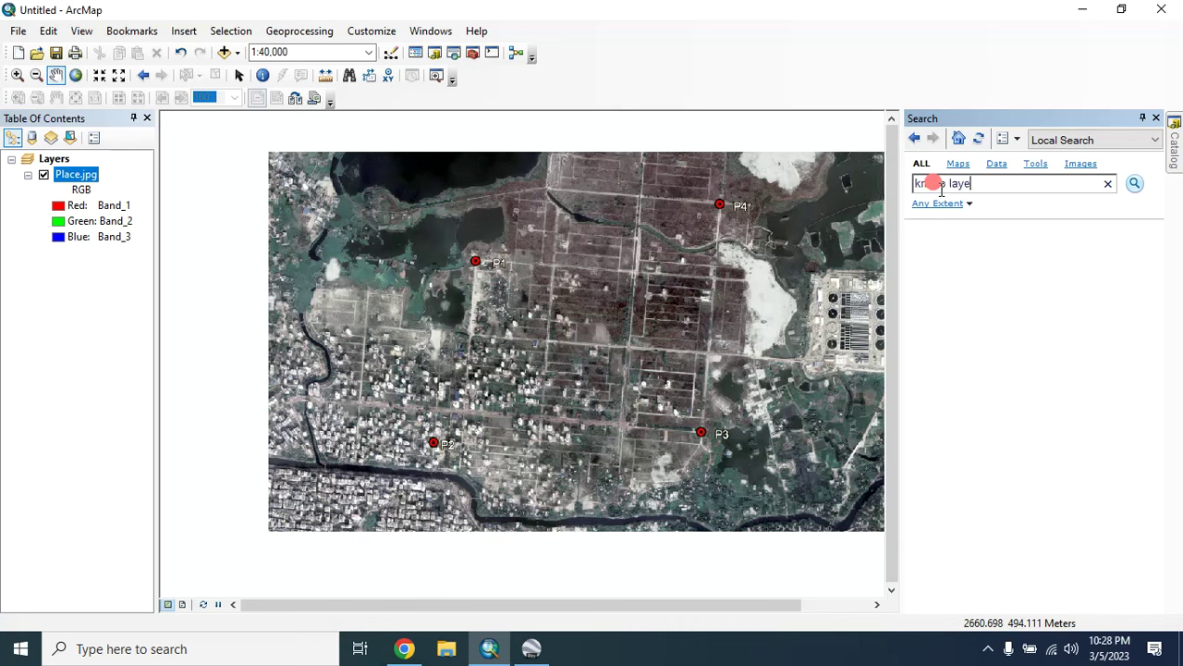
# Search for 'kml to layer' and open the KML To Layer conversion tool
pyautogui.write('kml to layer')
pyautogui.press('Return')
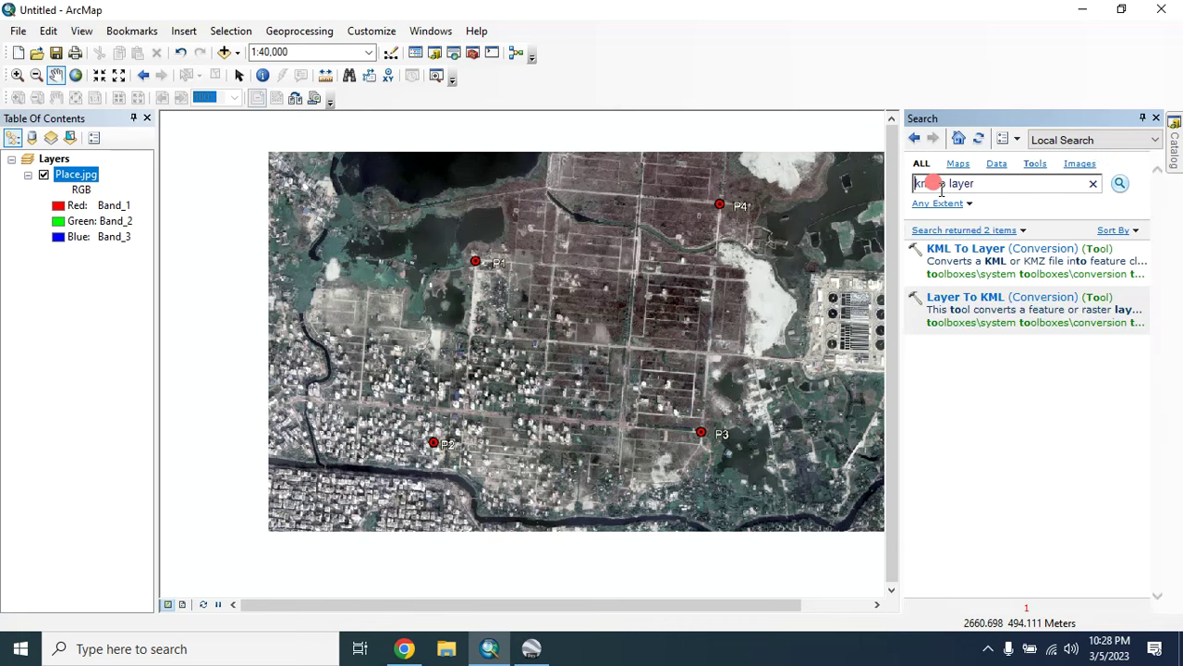
pyautogui.click(950, 256)
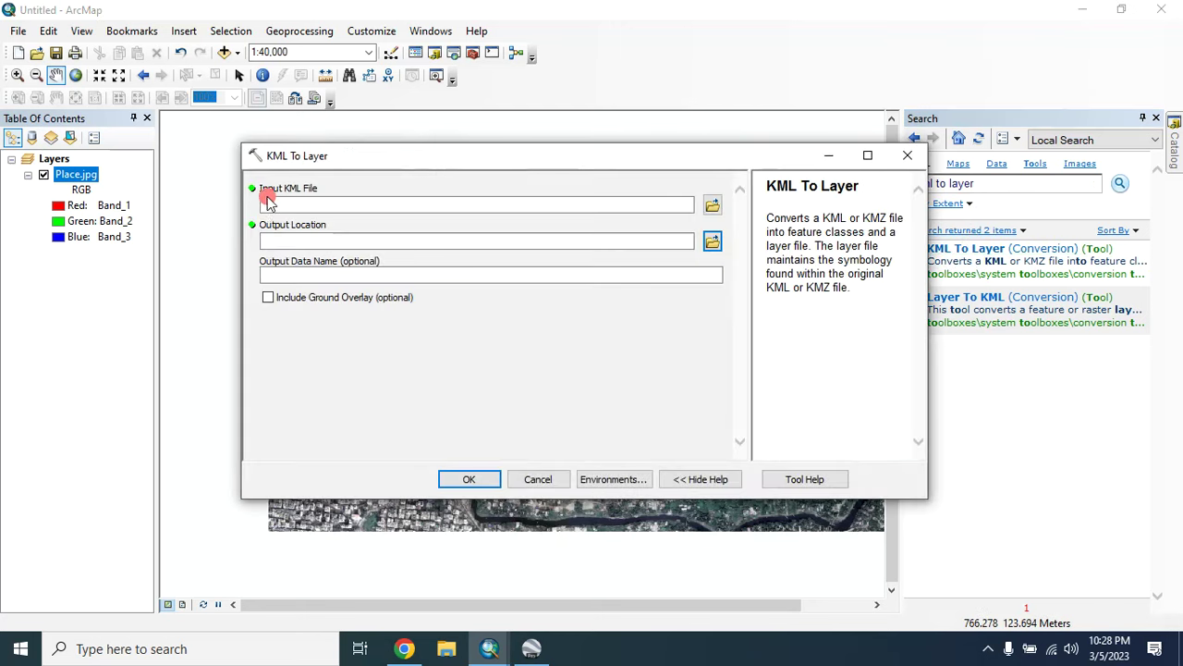
# Set KML To Layer input to Project.kmz, with output named Project in the Georeferencing folder
pyautogui.click(710, 204)
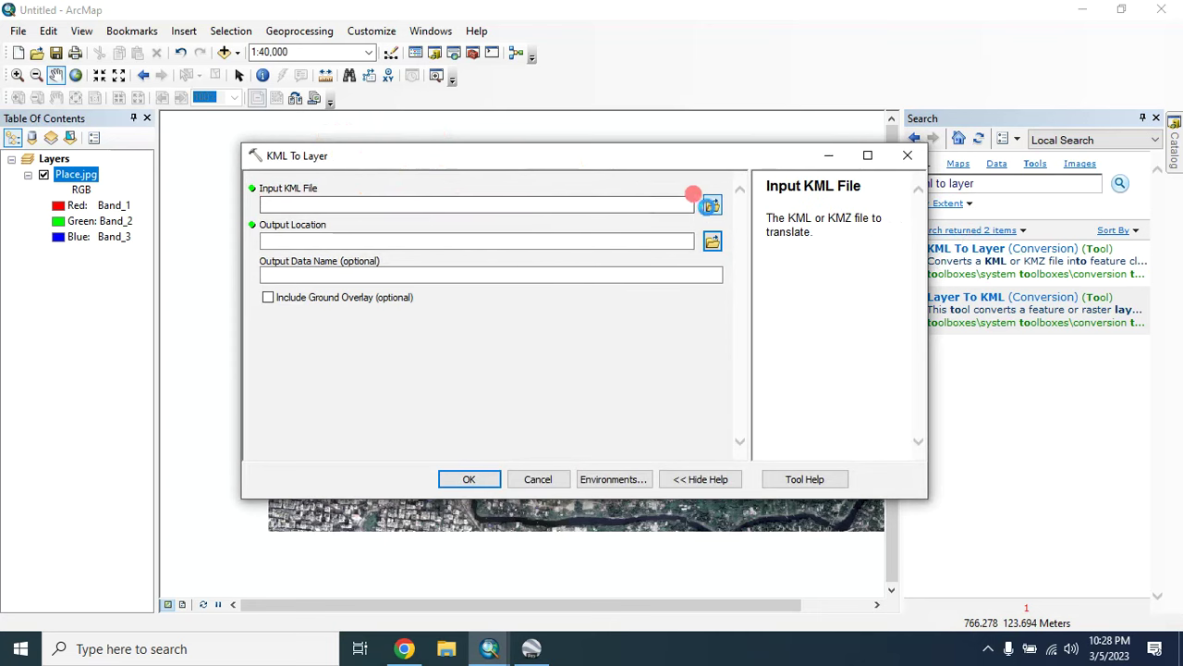
pyautogui.click(477, 248)
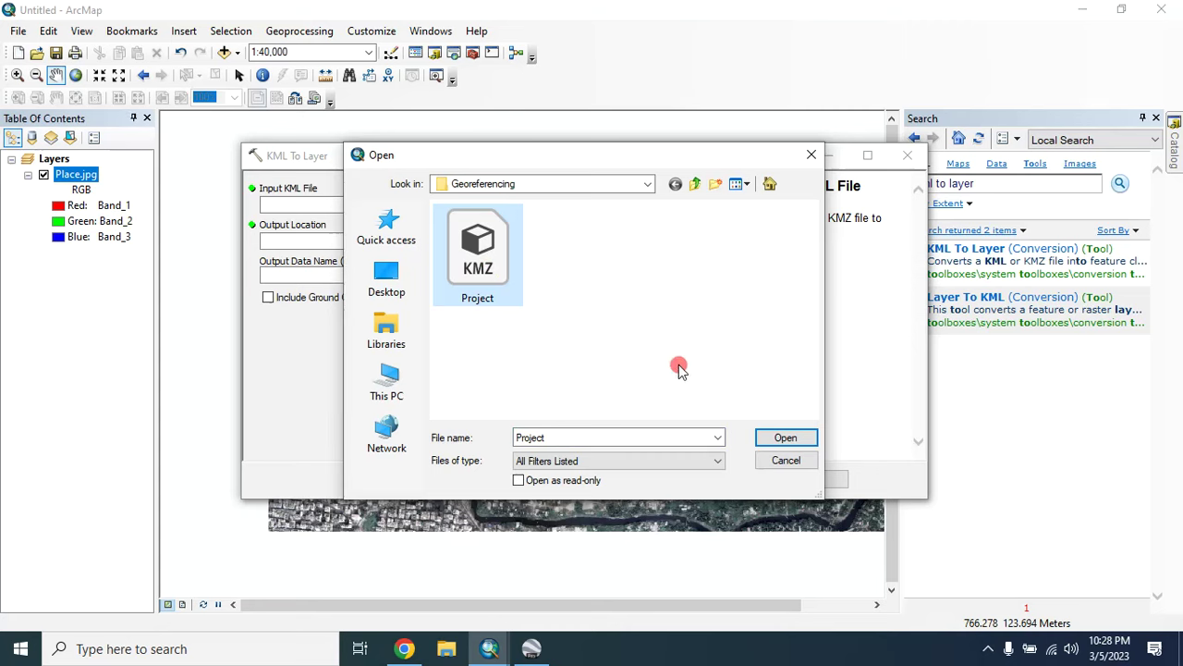
pyautogui.click(785, 437)
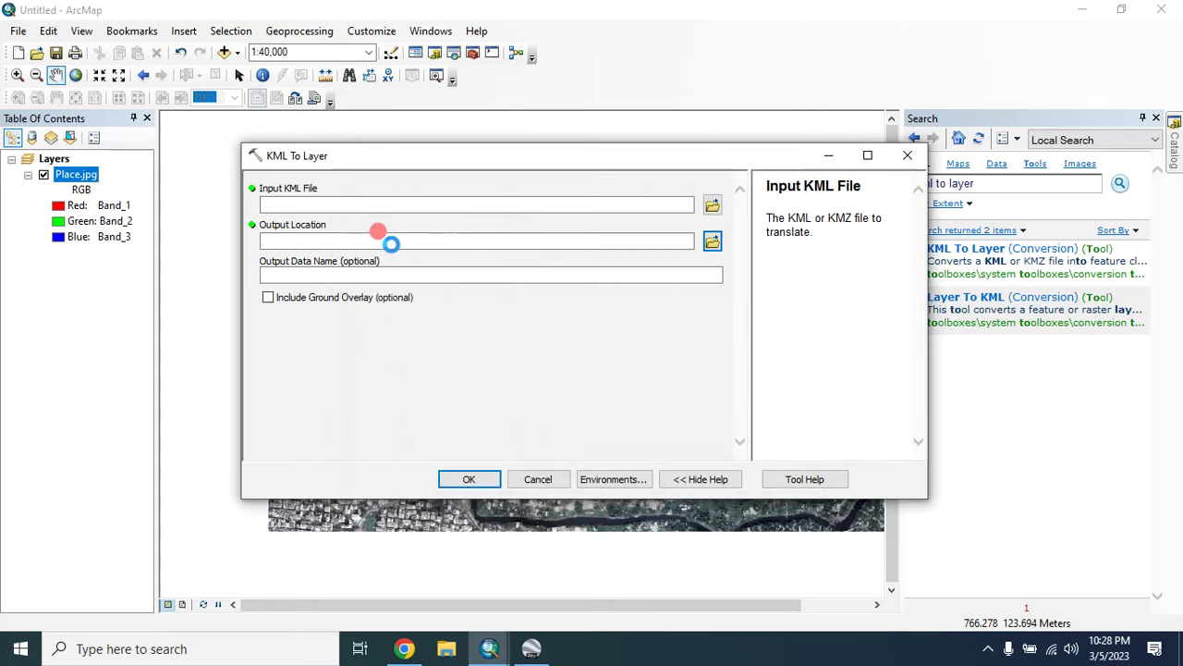
pyautogui.click(712, 241)
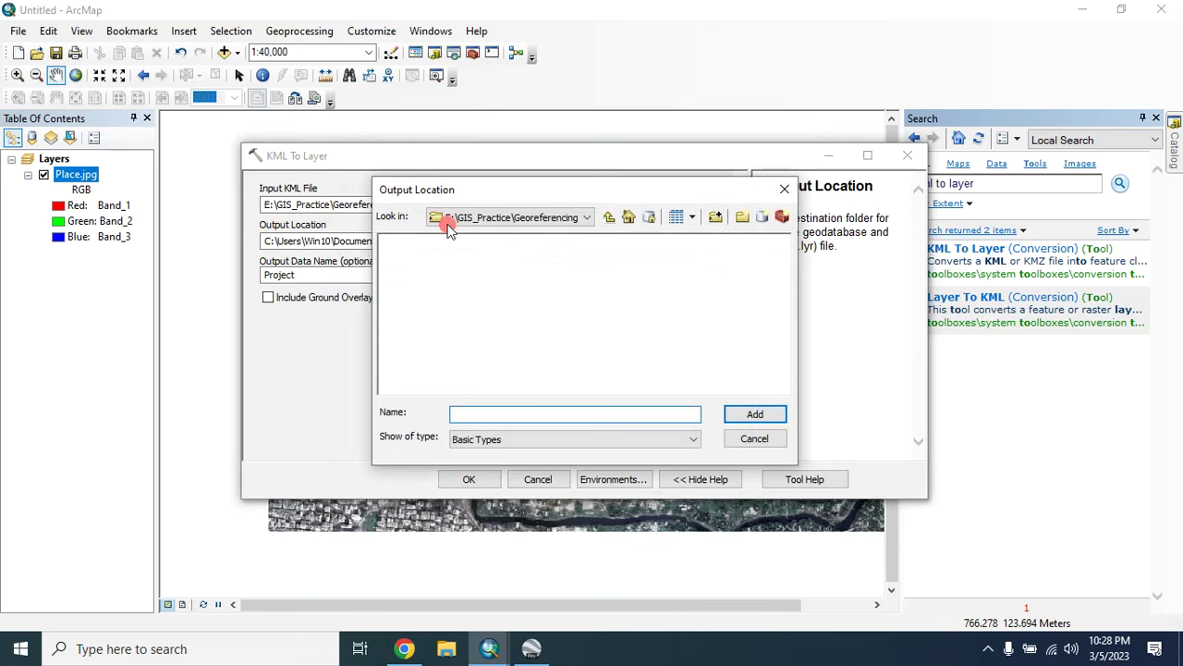
pyautogui.click(606, 216)
pyautogui.click(491, 278)
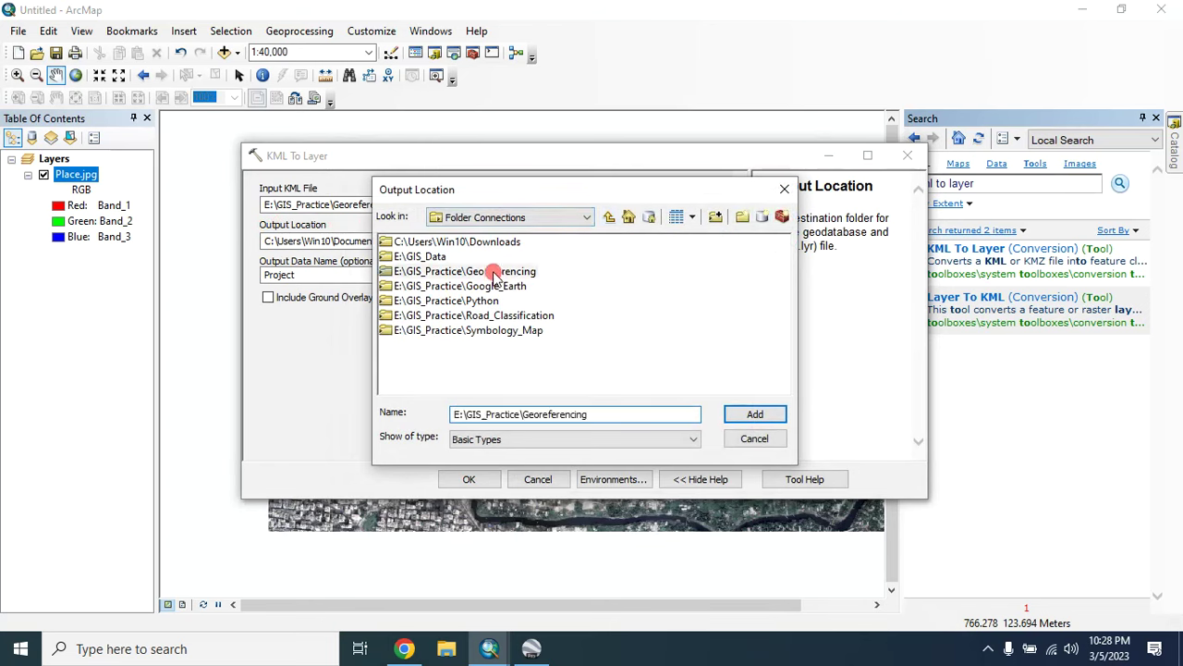
pyautogui.click(737, 415)
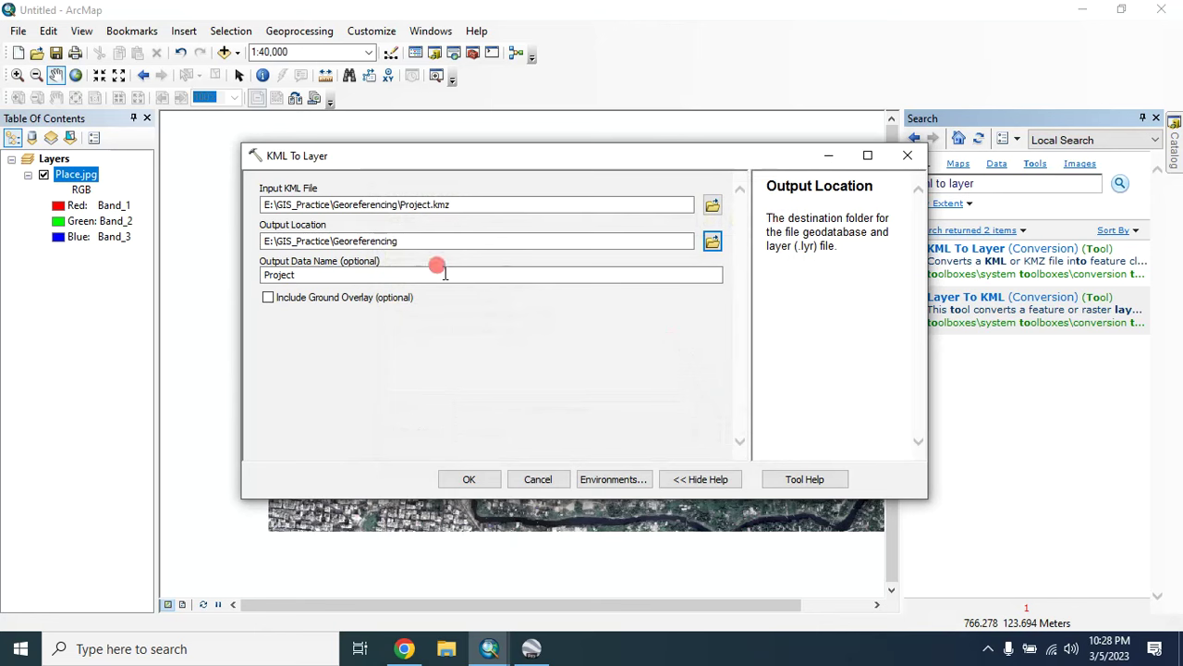
pyautogui.click(328, 275)
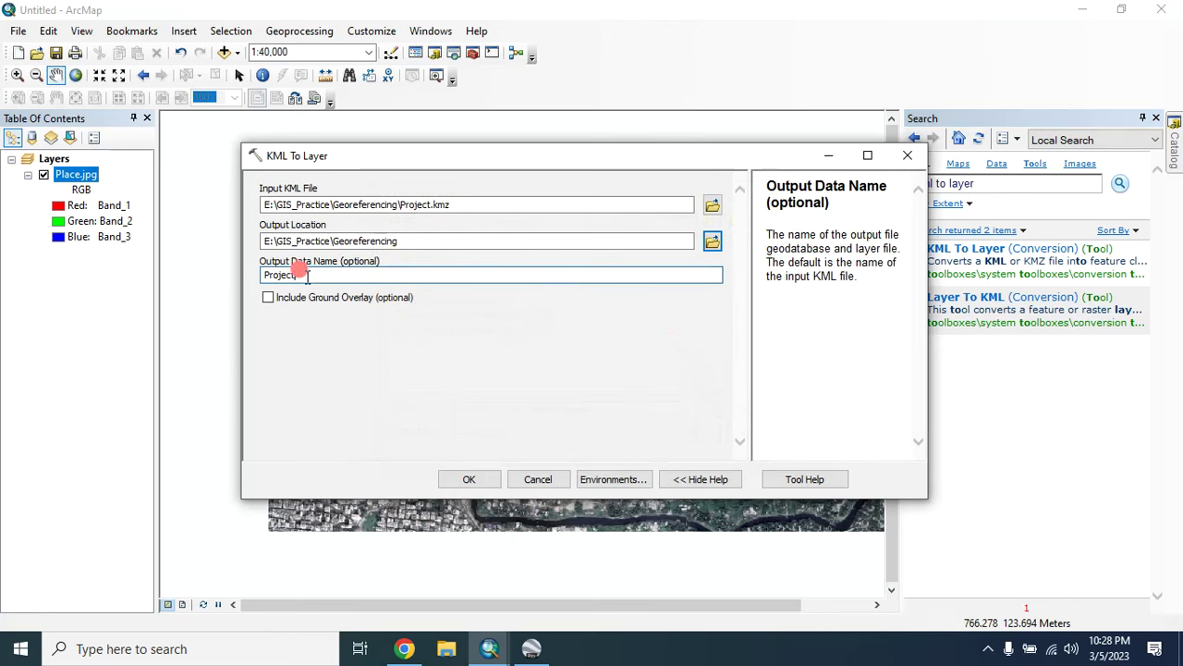
pyautogui.moveTo(312, 274); pyautogui.dragTo(287, 268)
pyautogui.click(382, 379)
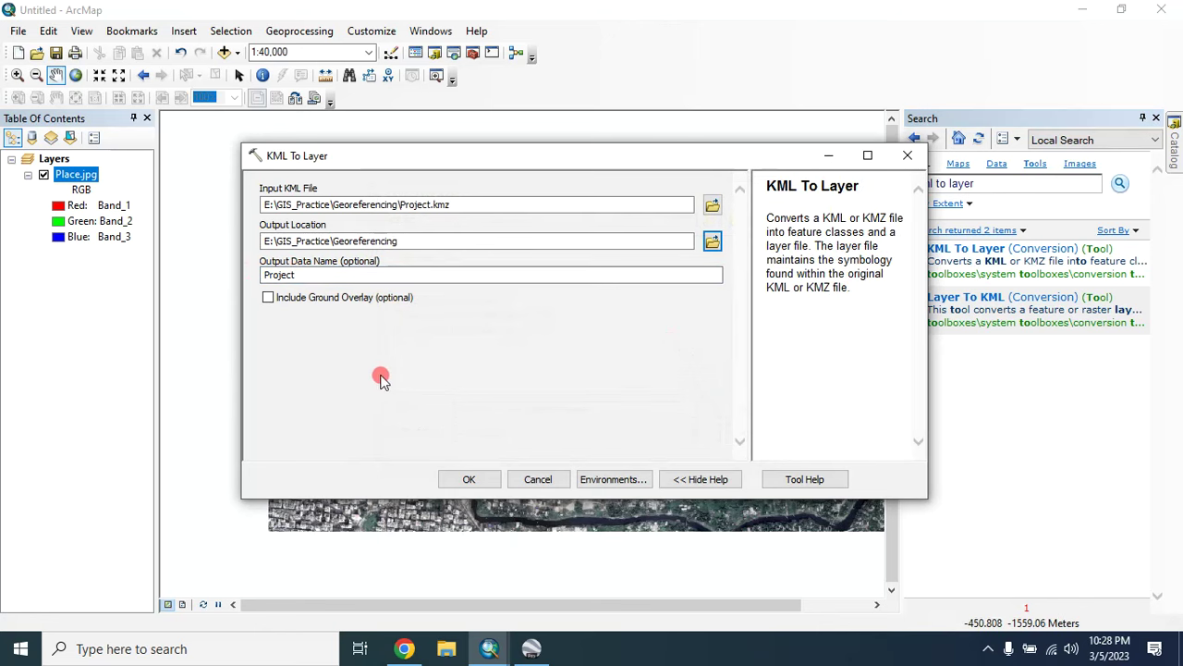
# Run the conversion and zoom to the resulting P1–P4 points
pyautogui.click(467, 480)
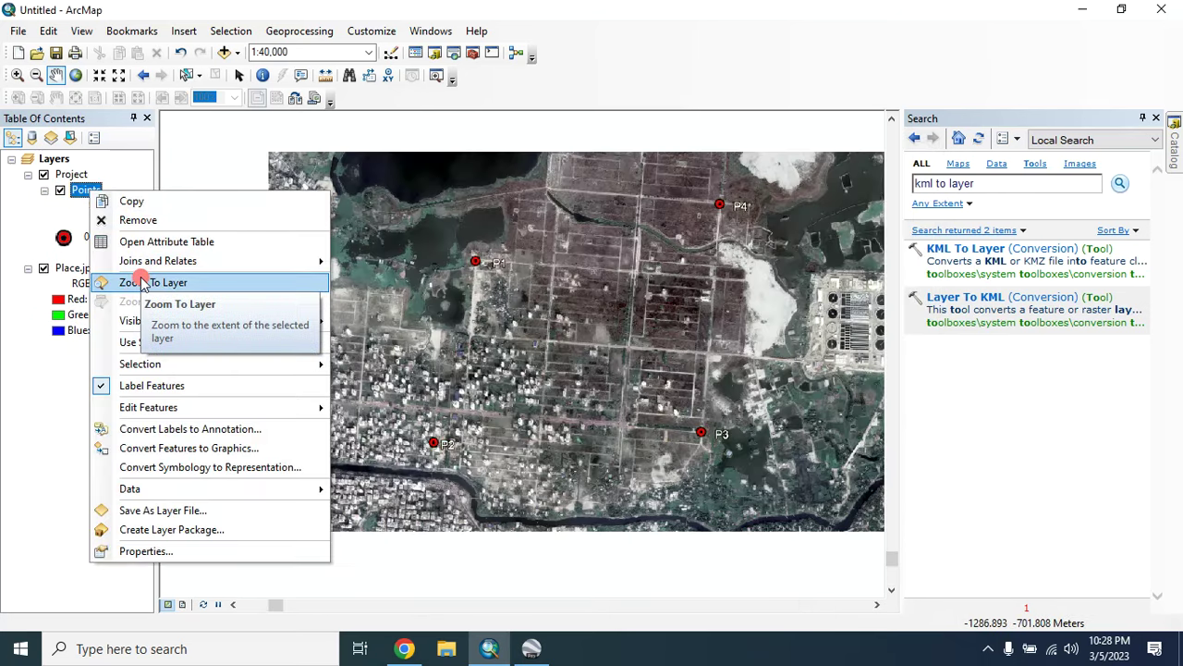
pyautogui.click(163, 281)
pyautogui.scroll(2, 408, 302)
pyautogui.scroll(-3, 413, 317)
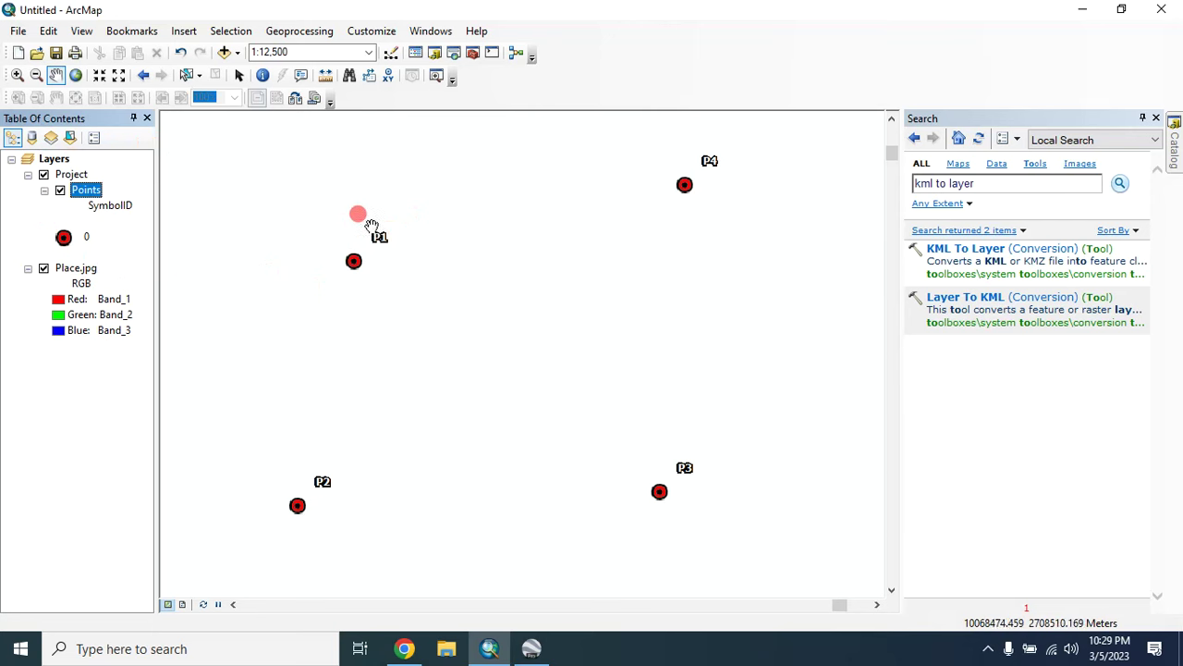
# Show the Georeferencing toolbar, target the Place.jpg layer, and turn on Auto Adjust
pyautogui.rightClick(601, 54)
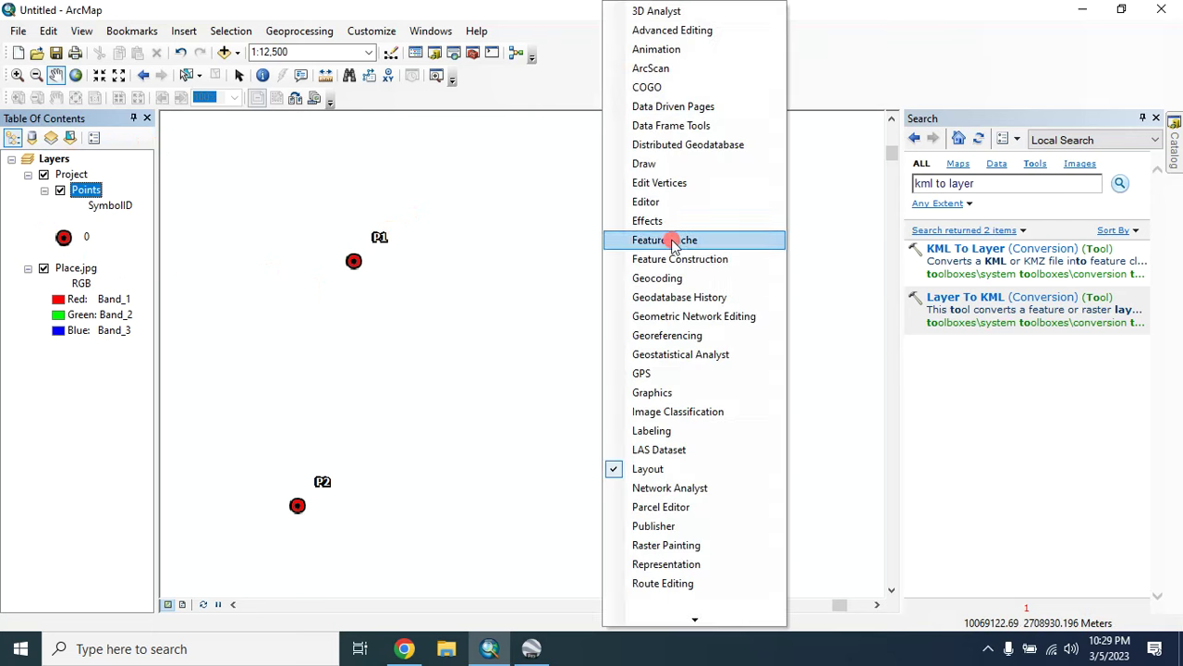
pyautogui.click(662, 336)
pyautogui.click(298, 145)
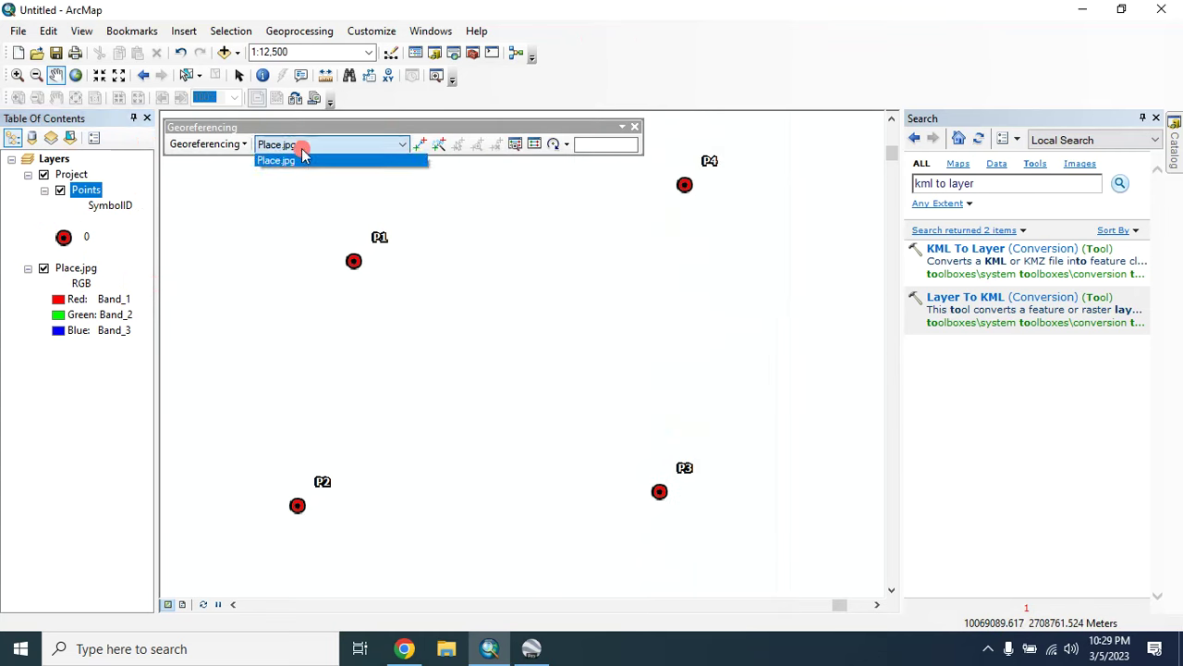
pyautogui.click(282, 162)
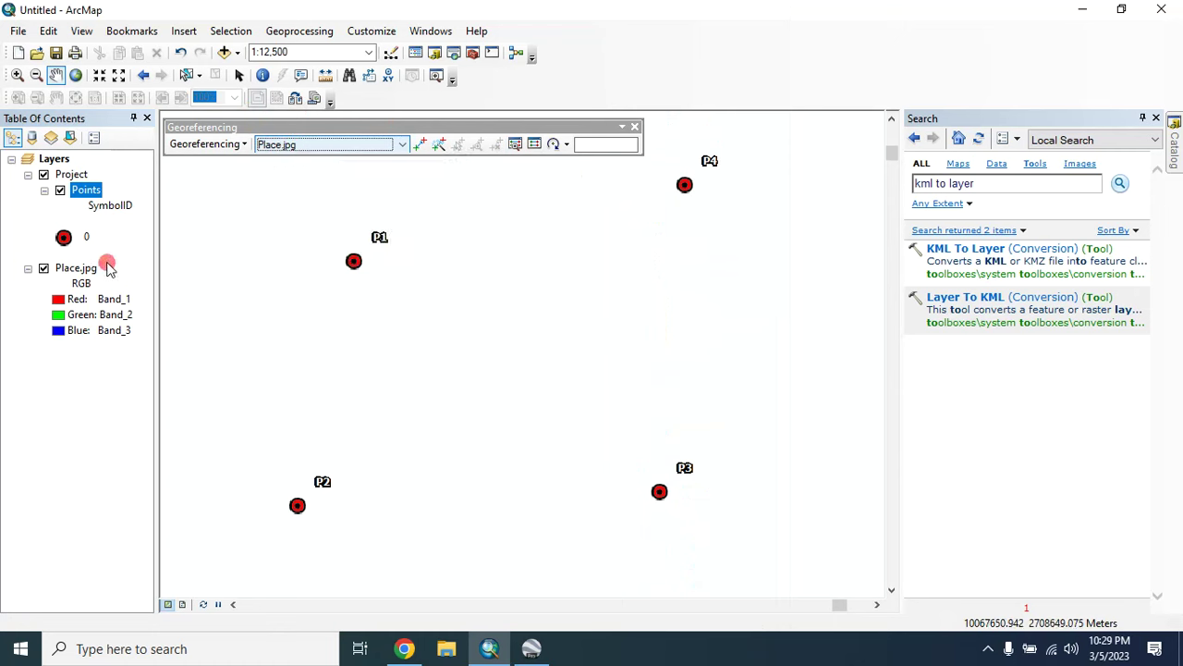
pyautogui.click(235, 145)
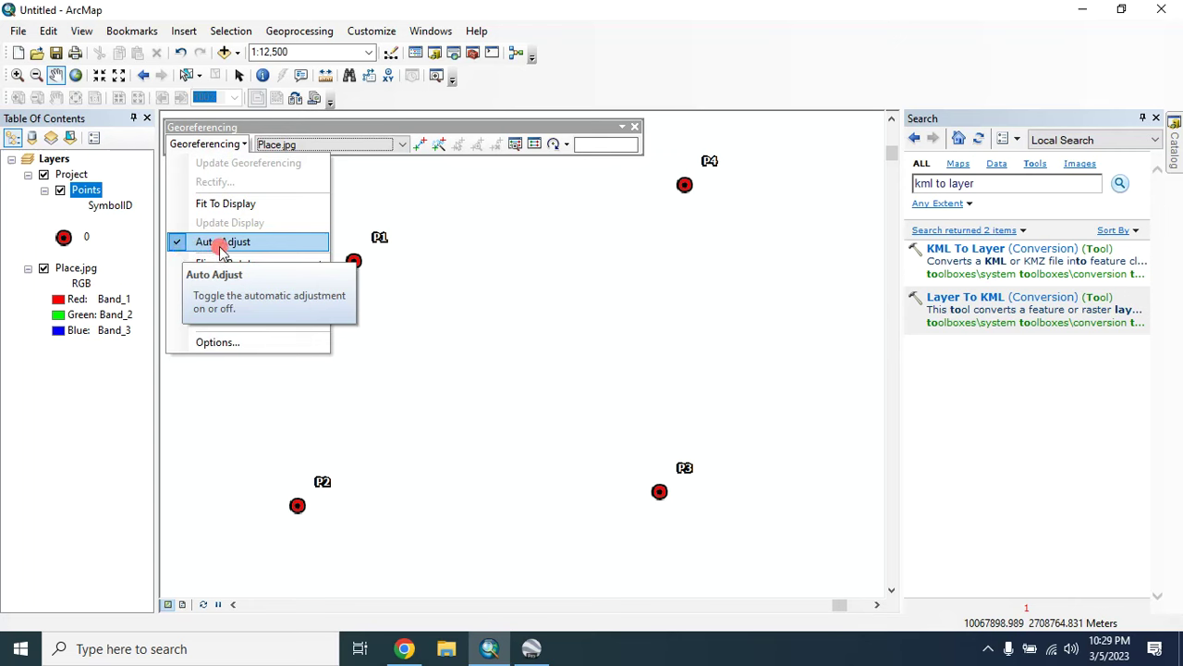
pyautogui.click(208, 145)
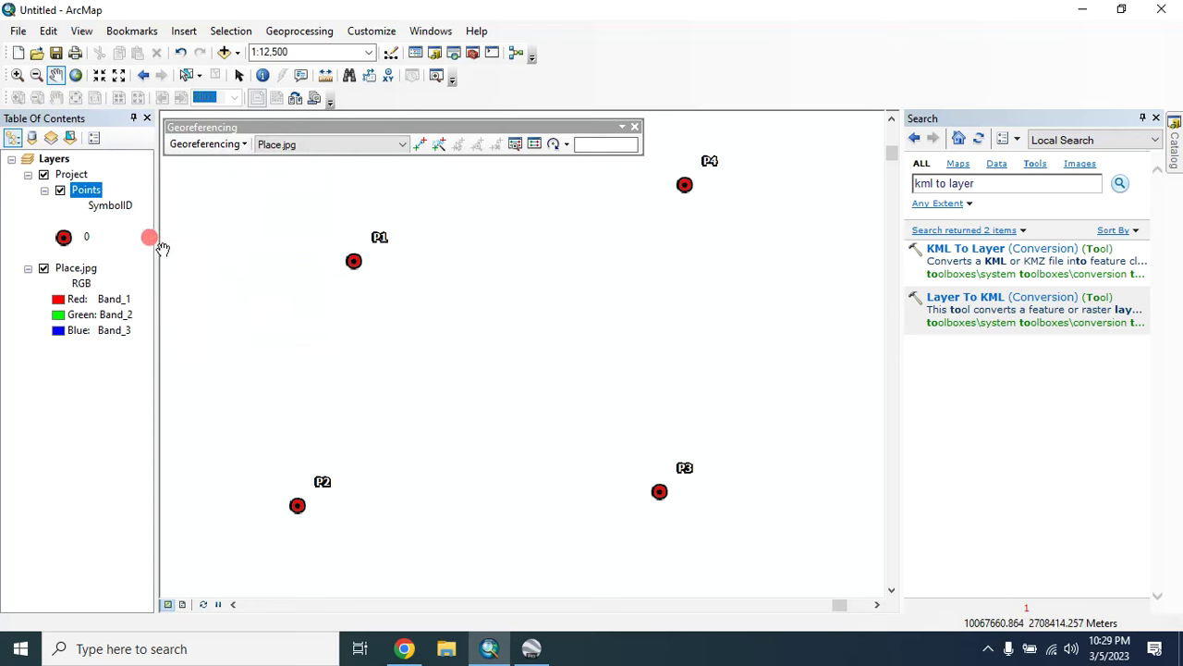
# Link the P1 marker on the Place.jpg image to the P1 point of the Points layer
pyautogui.click(423, 146)
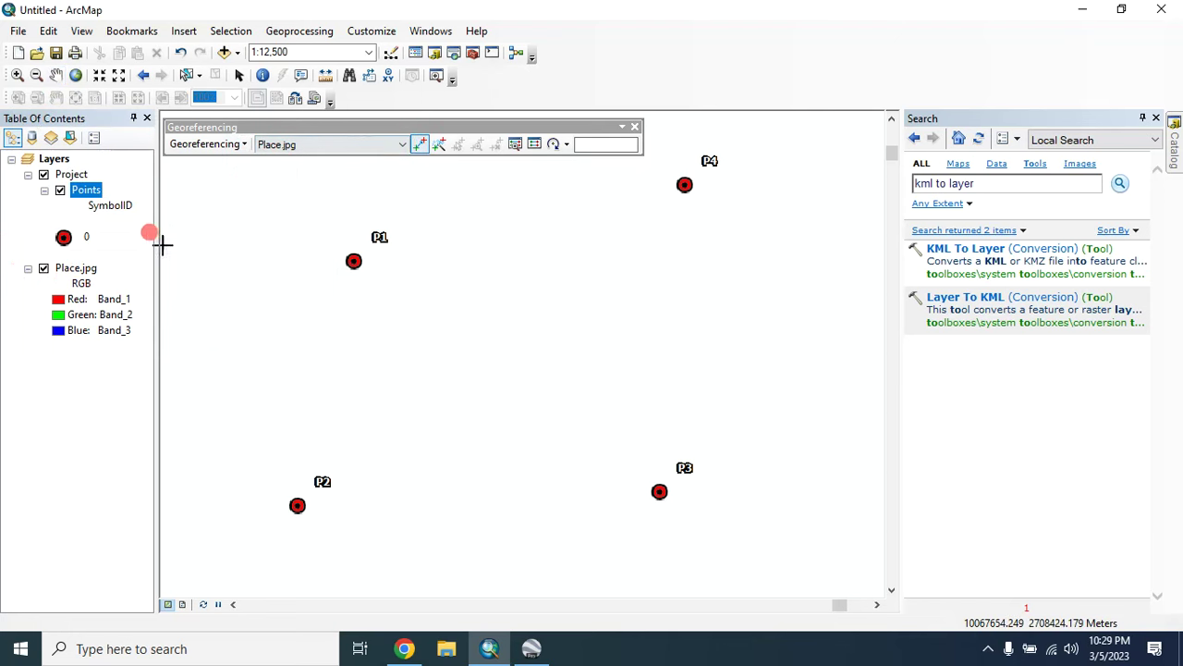
pyautogui.rightClick(78, 274)
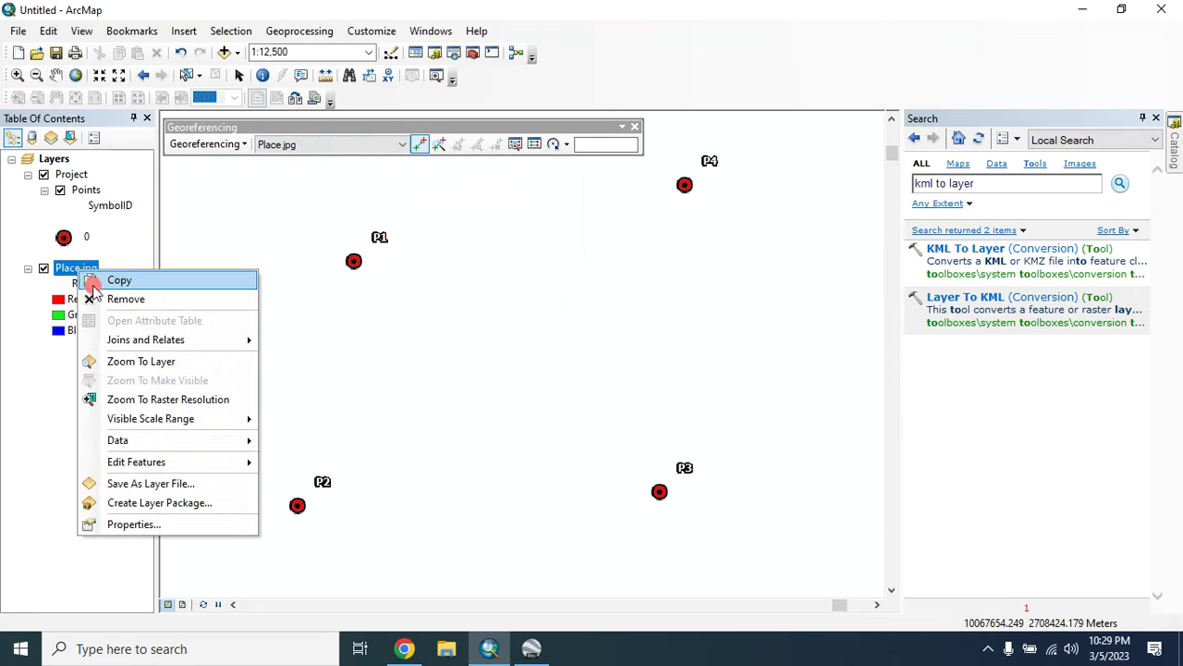
pyautogui.click(139, 362)
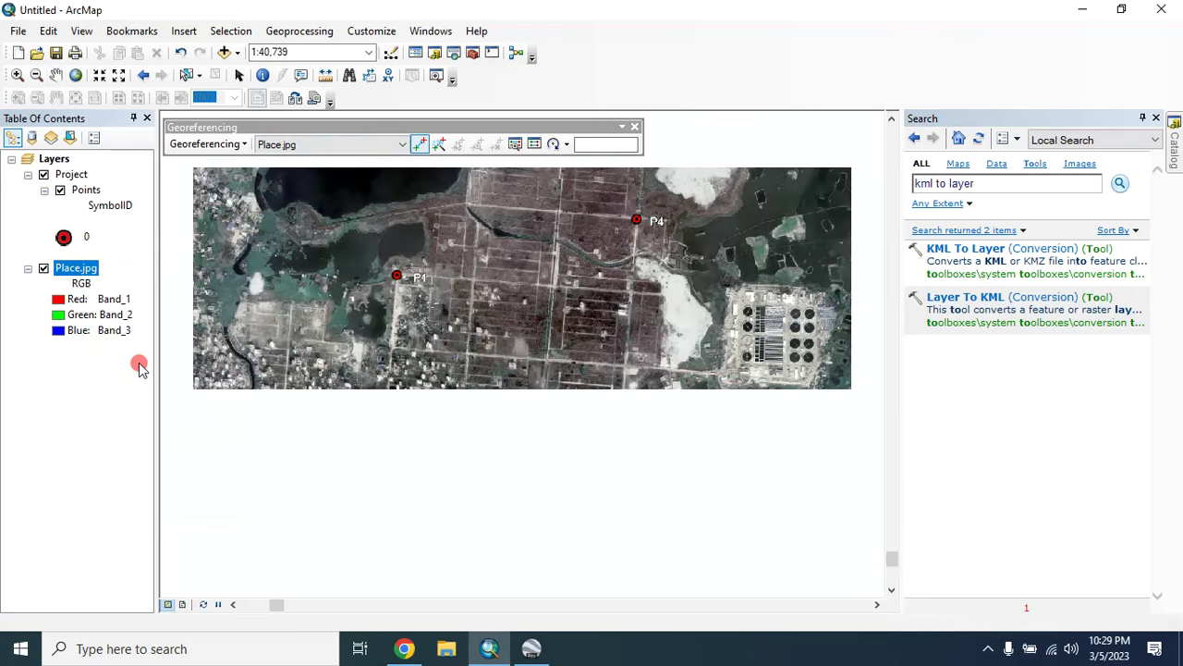
pyautogui.scroll(2, 375, 267)
pyautogui.scroll(-5, 379, 270)
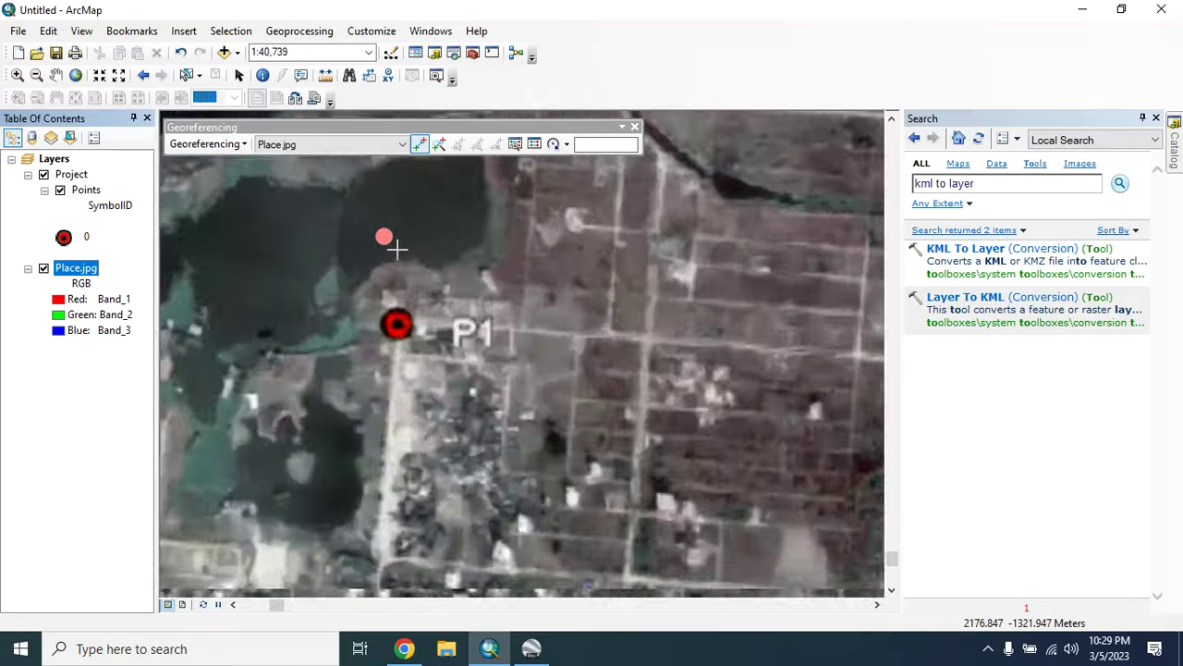
pyautogui.scroll(-2, 399, 416)
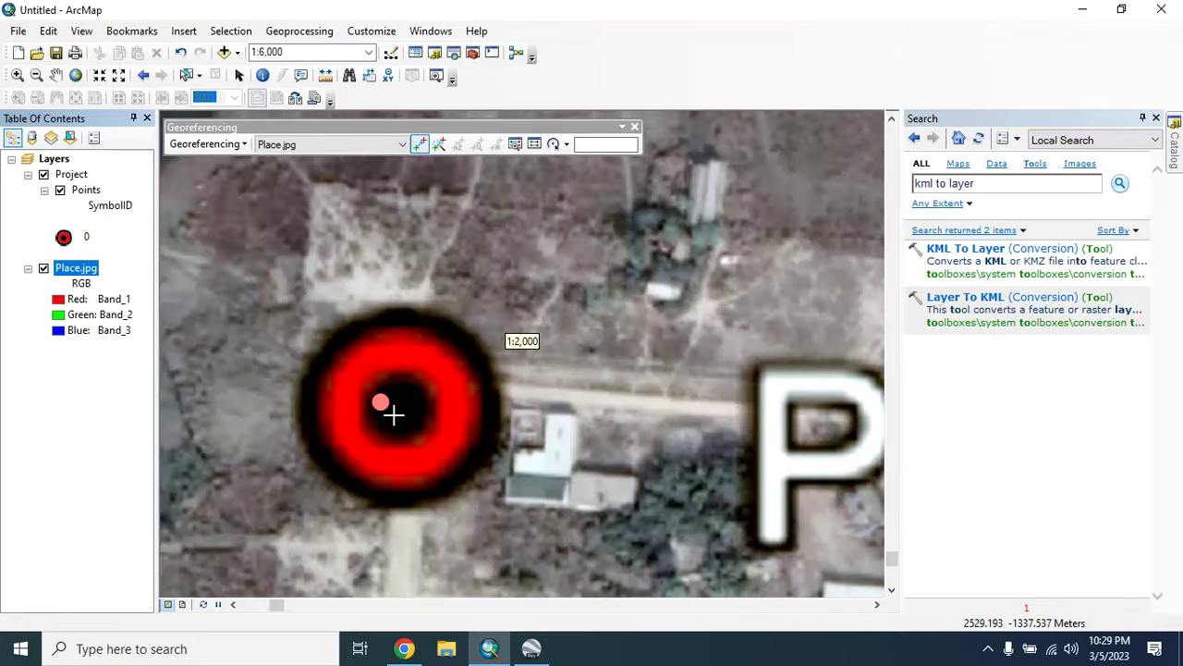
pyautogui.click(401, 408)
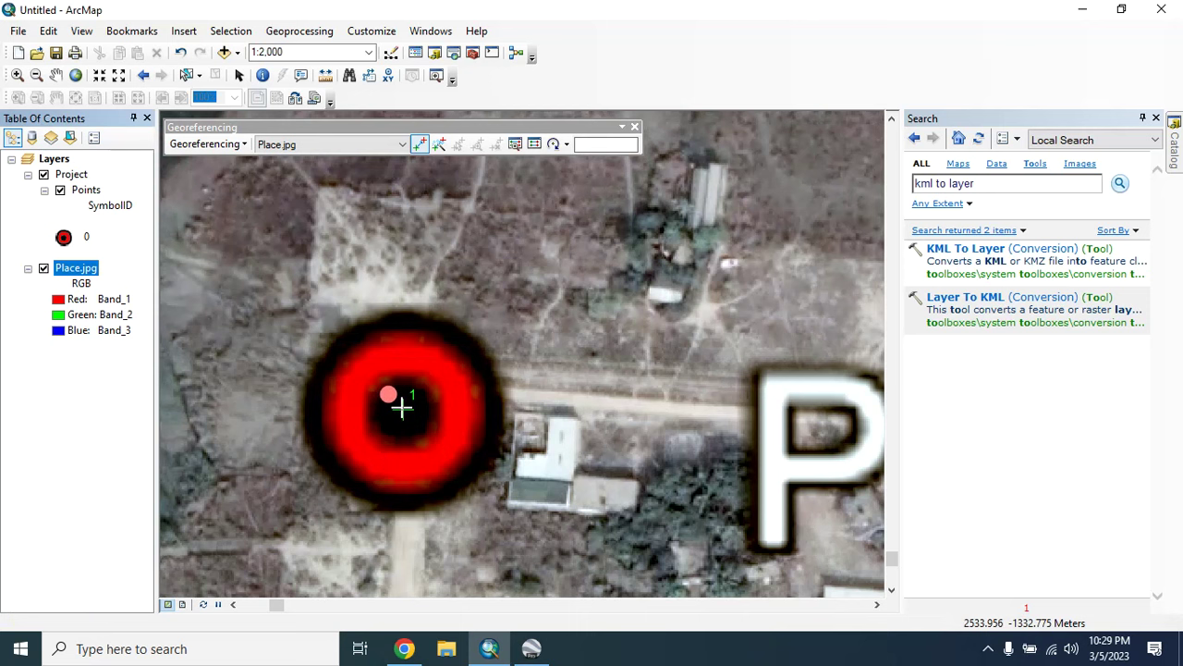
pyautogui.rightClick(84, 196)
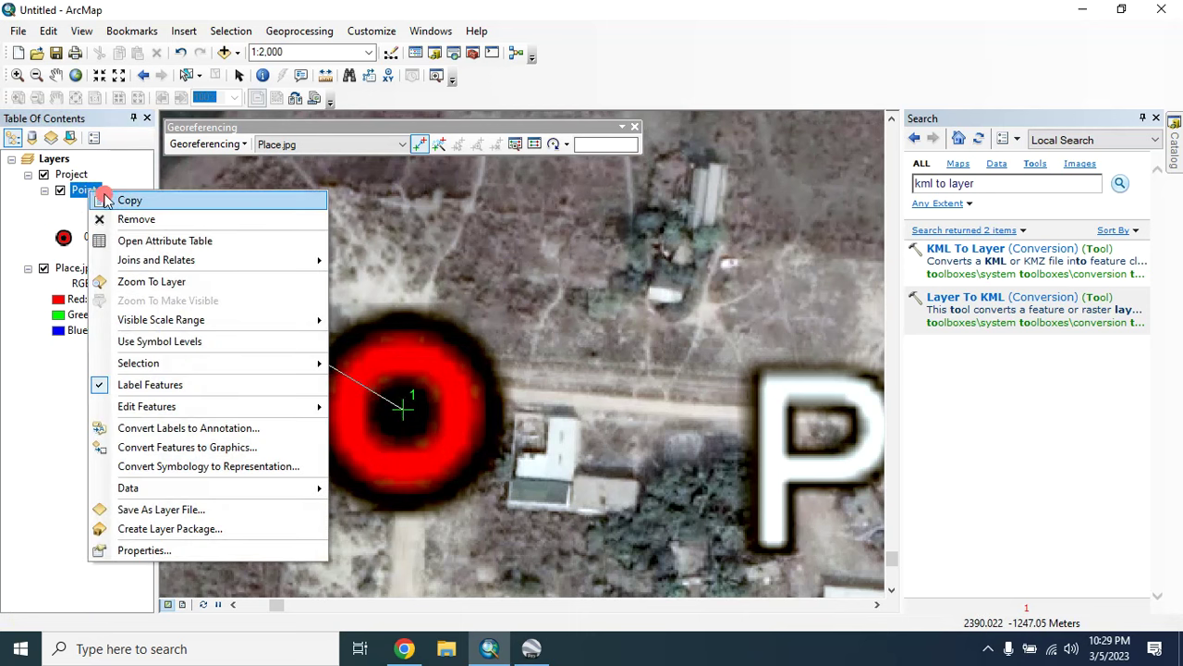
pyautogui.click(152, 284)
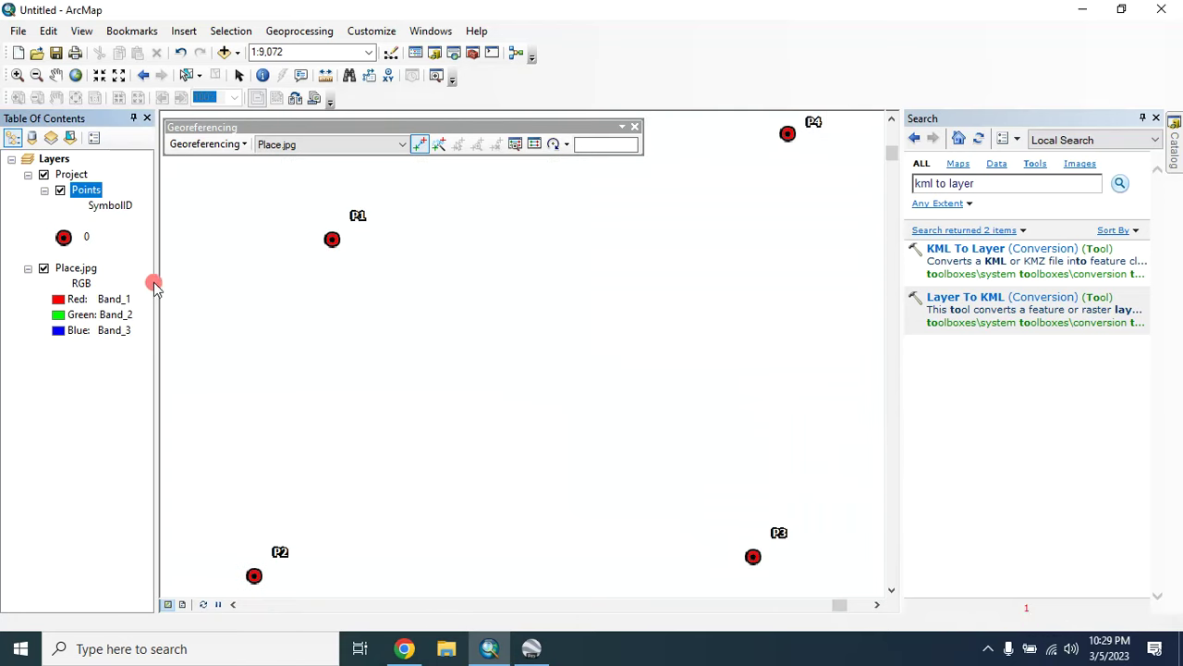
pyautogui.click(331, 238)
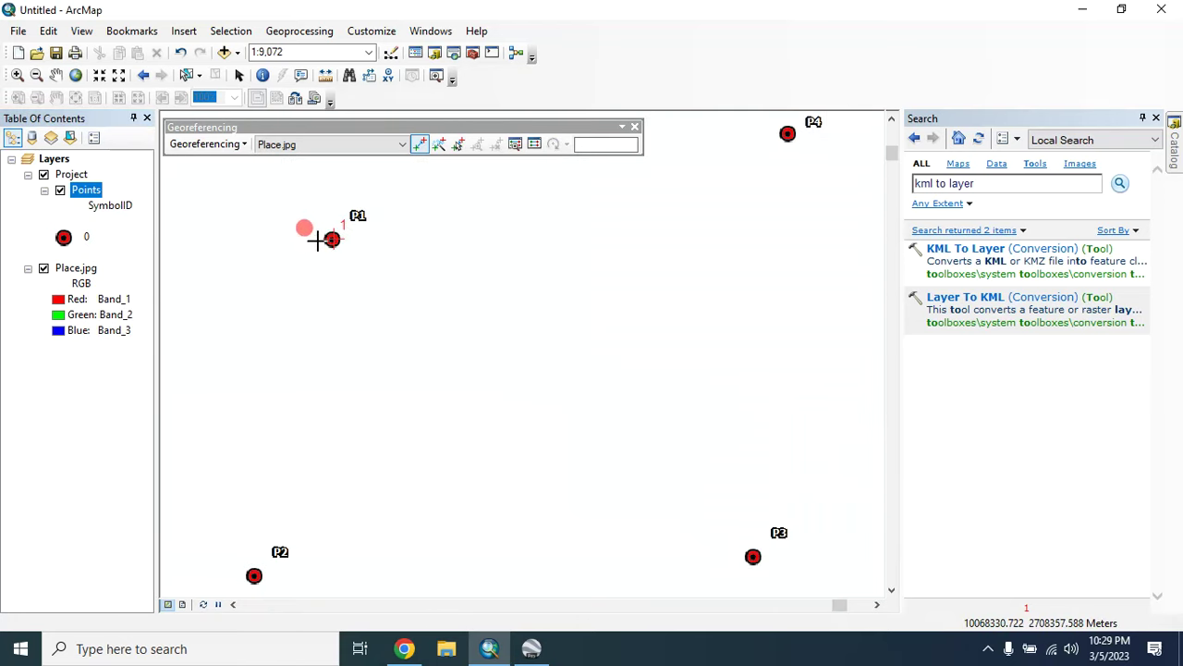
pyautogui.rightClick(81, 270)
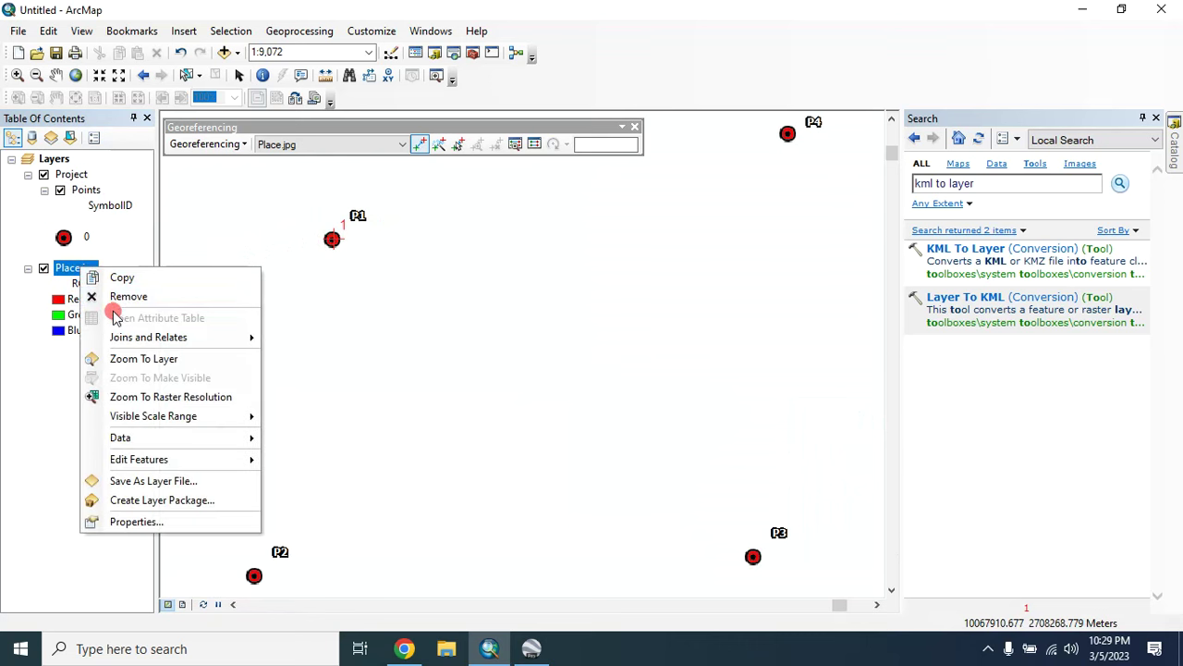
# Link the P2 marker on the image to the P2 point
pyautogui.click(148, 359)
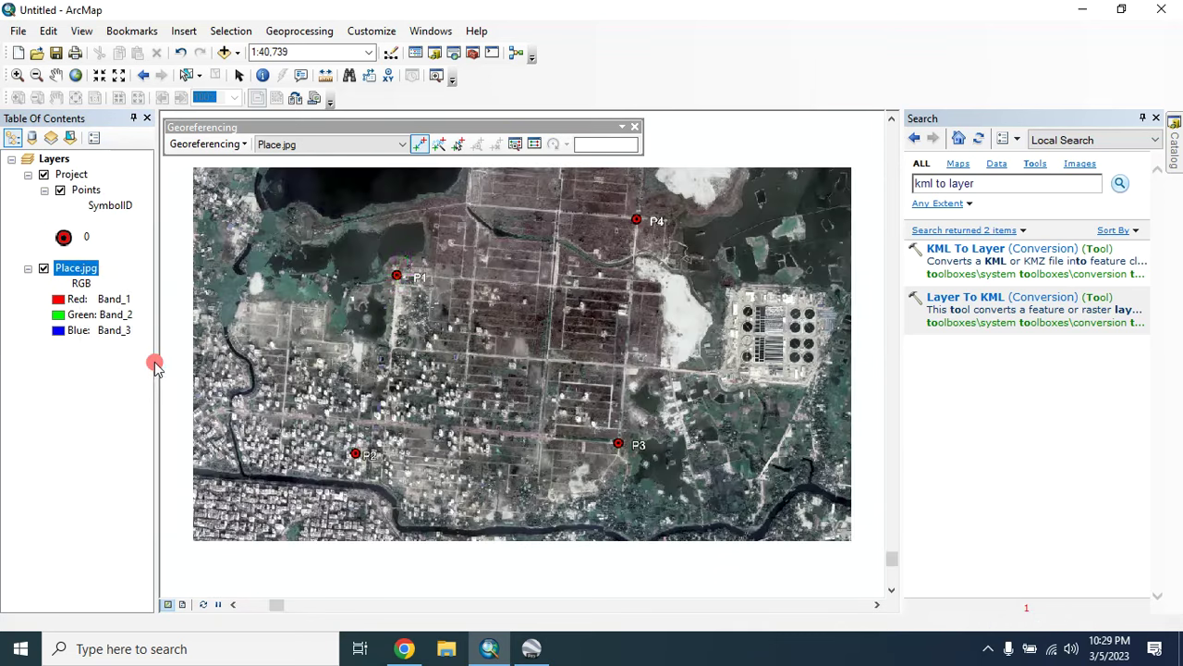
pyautogui.scroll(-8, 354, 452)
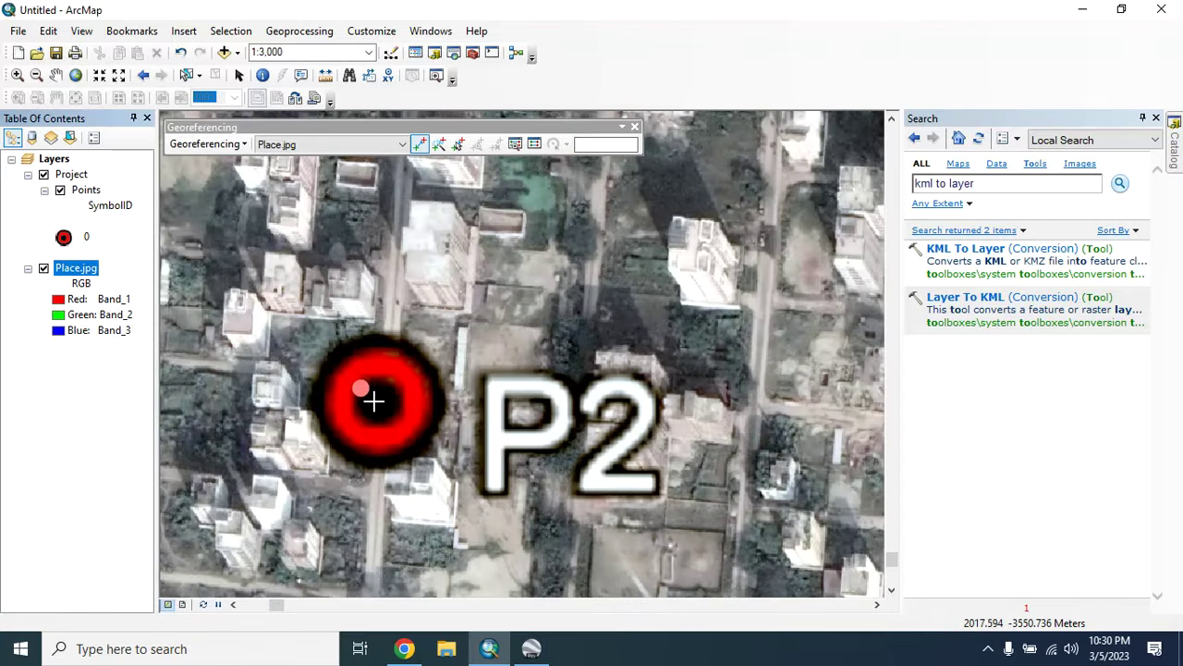
pyautogui.click(376, 399)
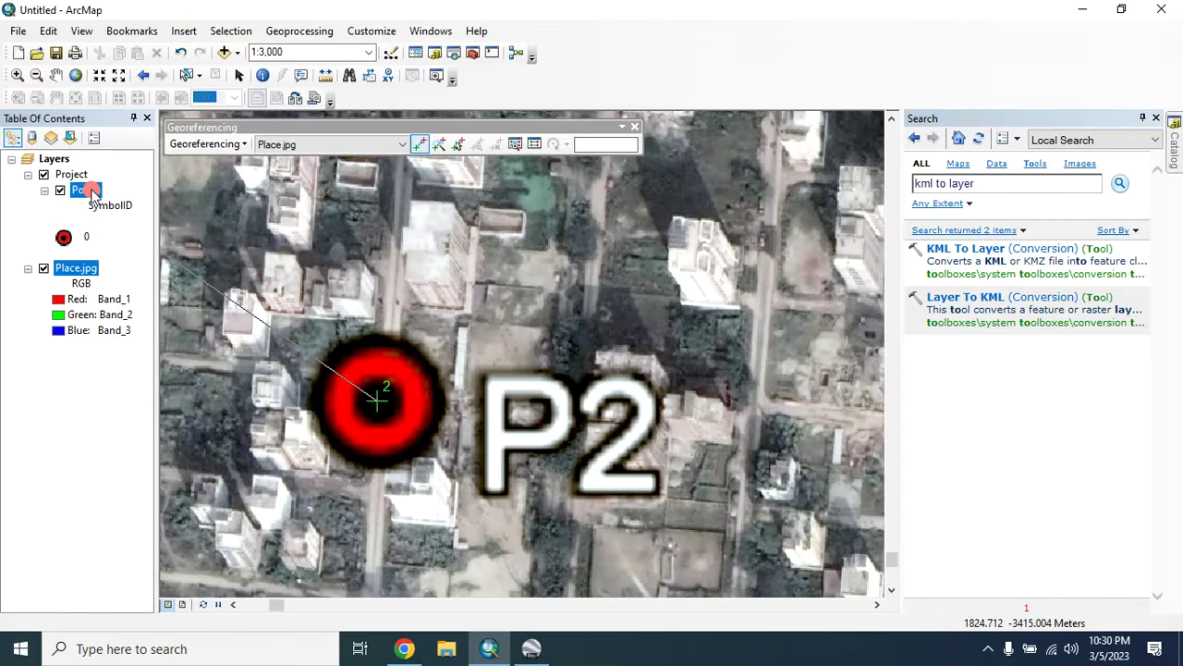
pyautogui.rightClick(92, 193)
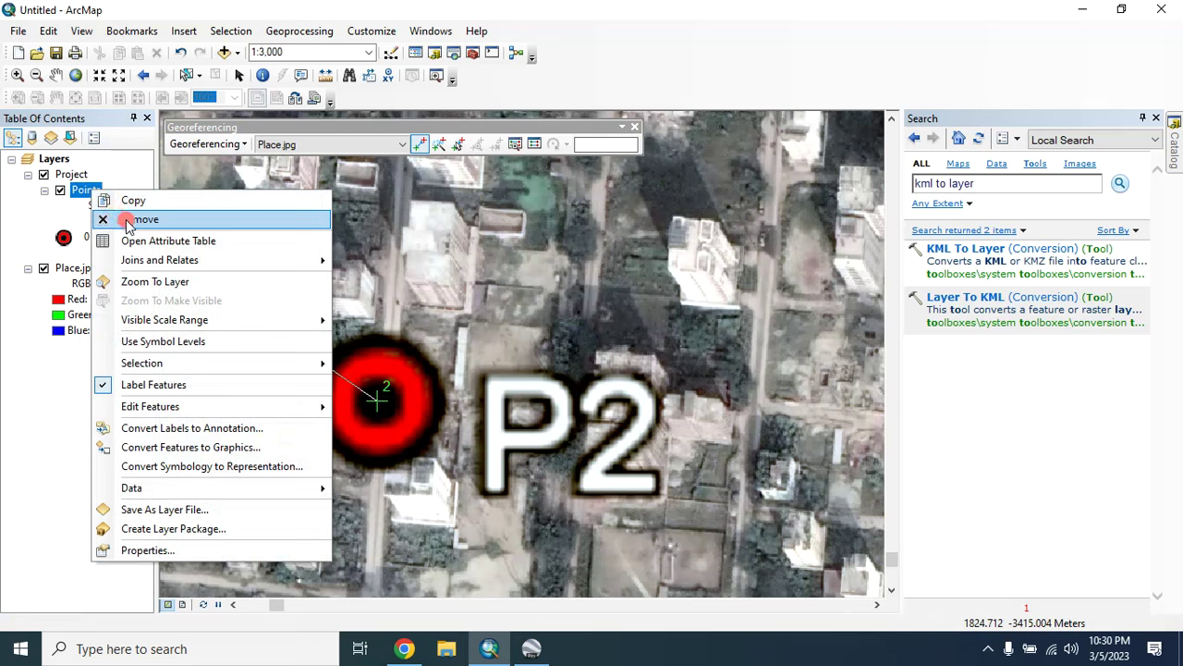
pyautogui.click(155, 281)
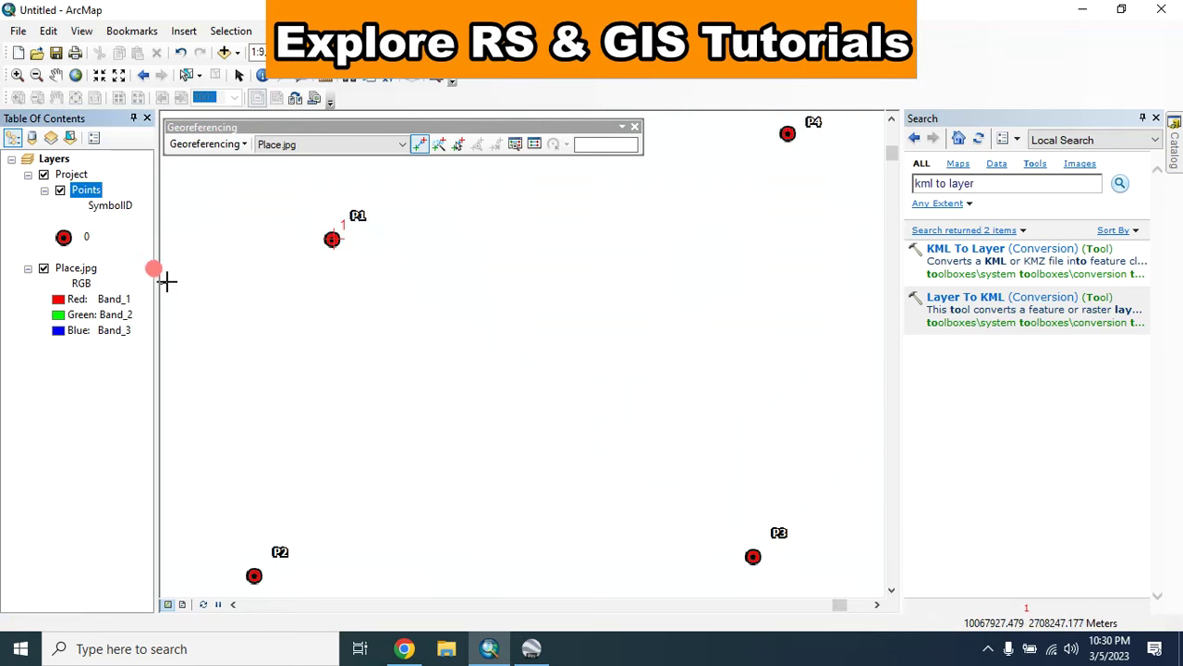
pyautogui.click(254, 575)
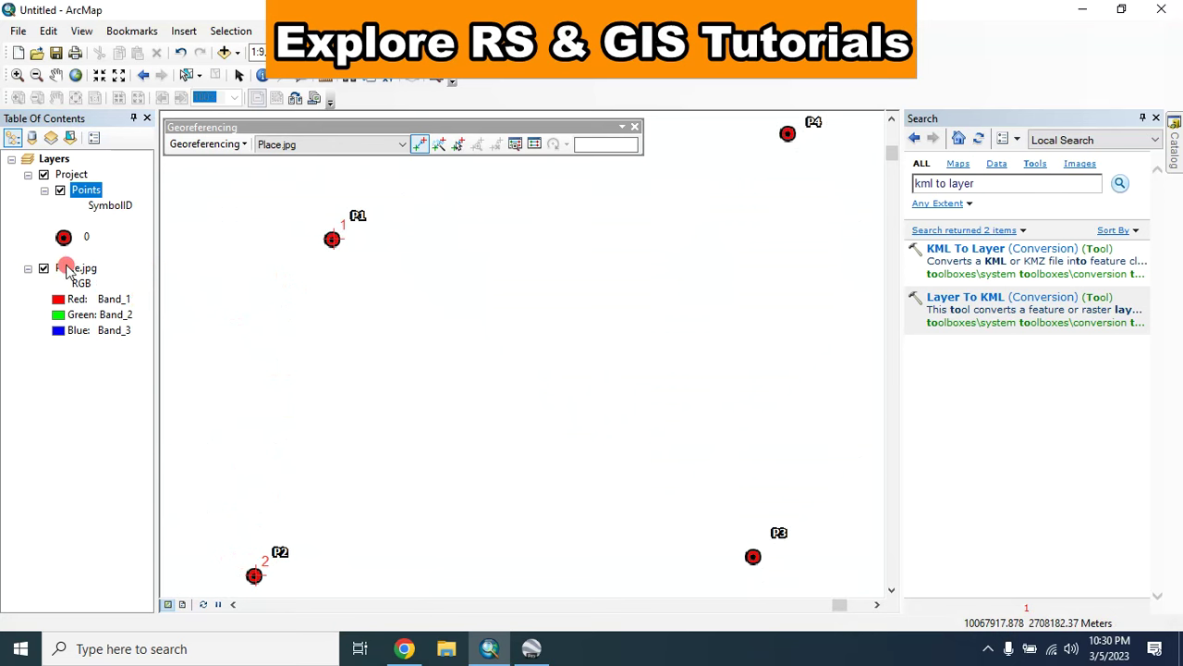
# Link the P3 marker on the image to the P3 point, consulting the Points attribute table
pyautogui.rightClick(67, 268)
pyautogui.click(132, 361)
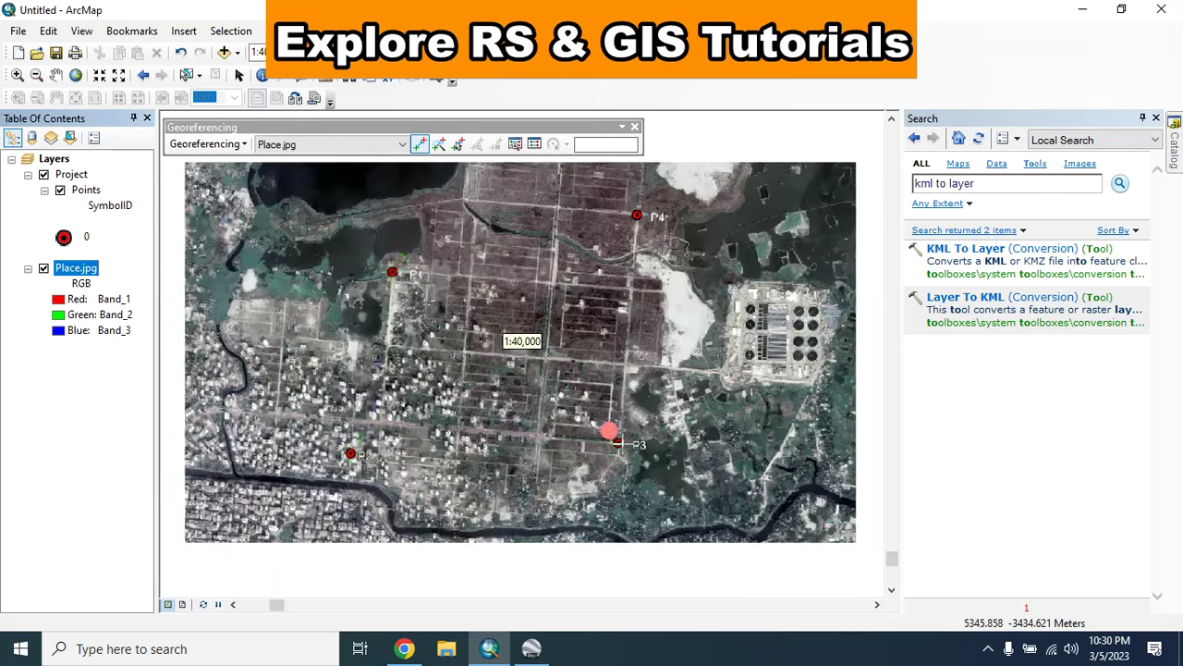
pyautogui.scroll(-6, 622, 445)
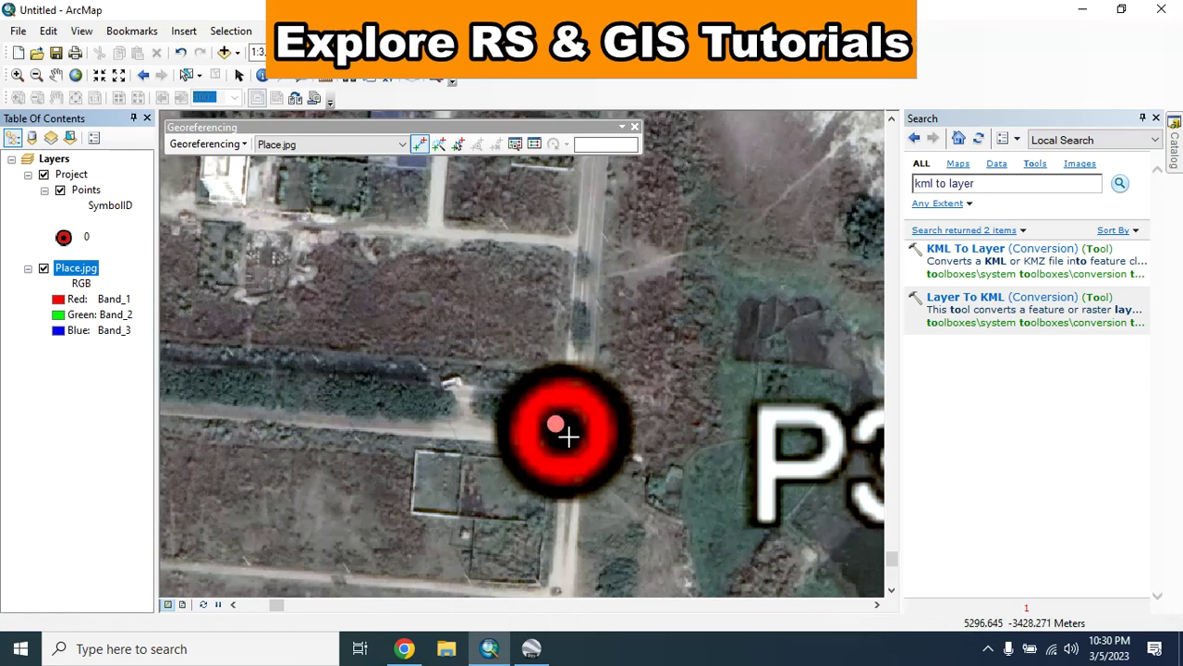
pyautogui.click(562, 428)
pyautogui.rightClick(87, 190)
pyautogui.click(129, 239)
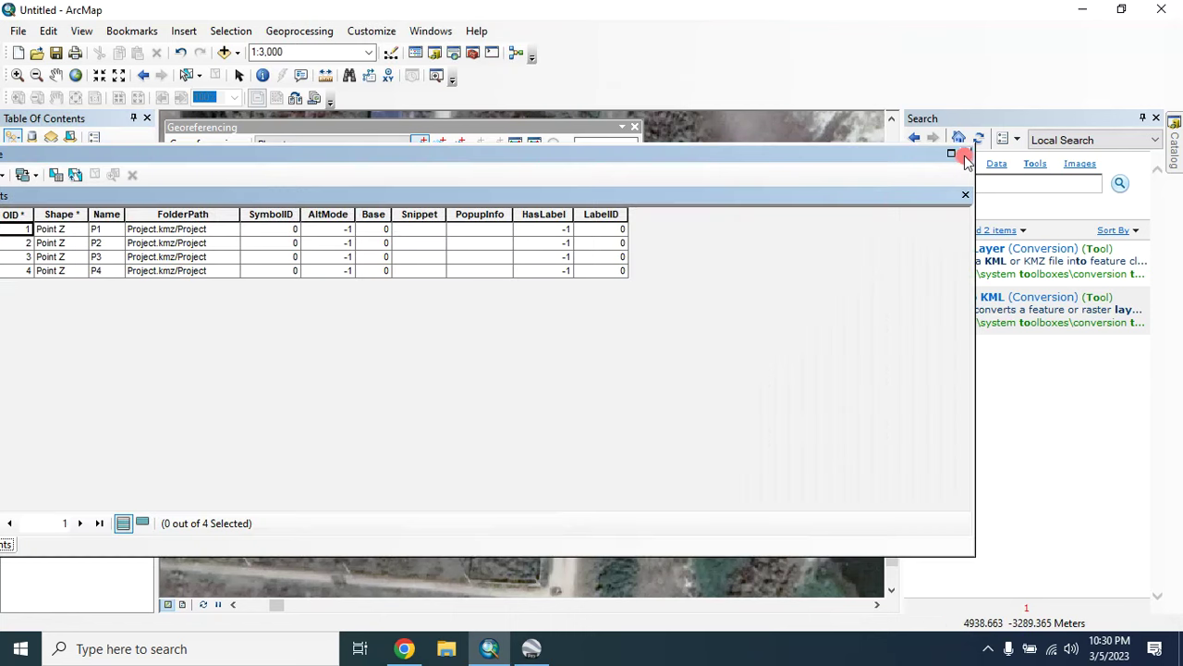
pyautogui.click(967, 157)
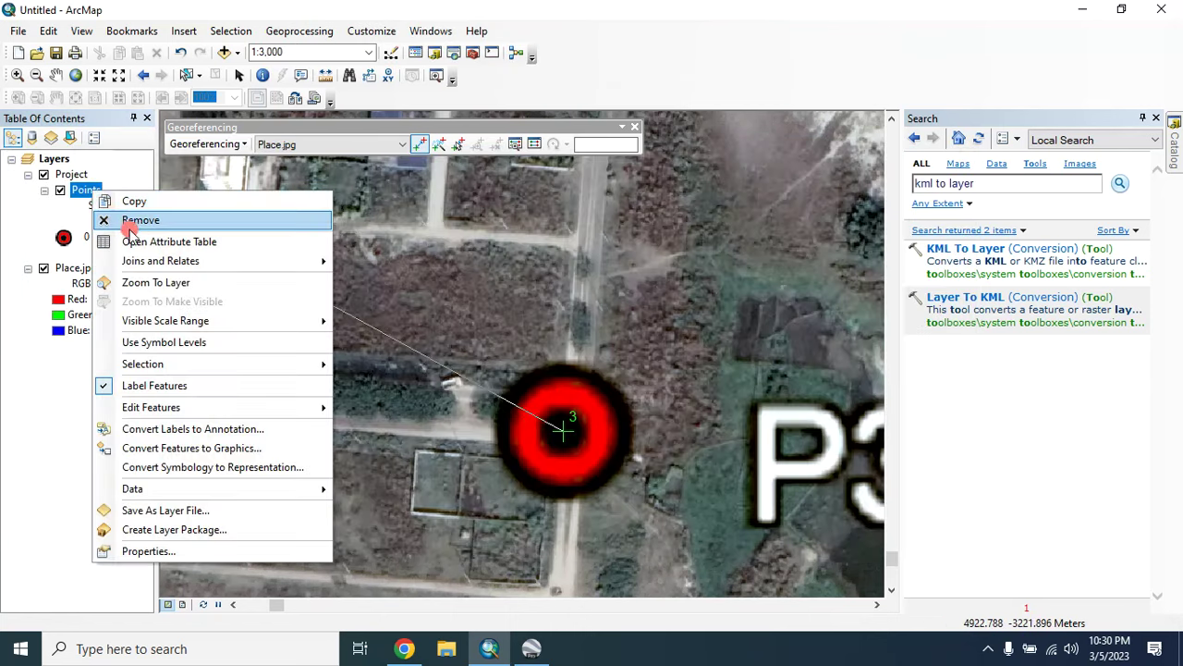
pyautogui.click(140, 282)
# Link the P4 marker on the image to the P4 point and move the Georeferencing toolbar aside
pyautogui.rightClick(74, 268)
pyautogui.click(130, 364)
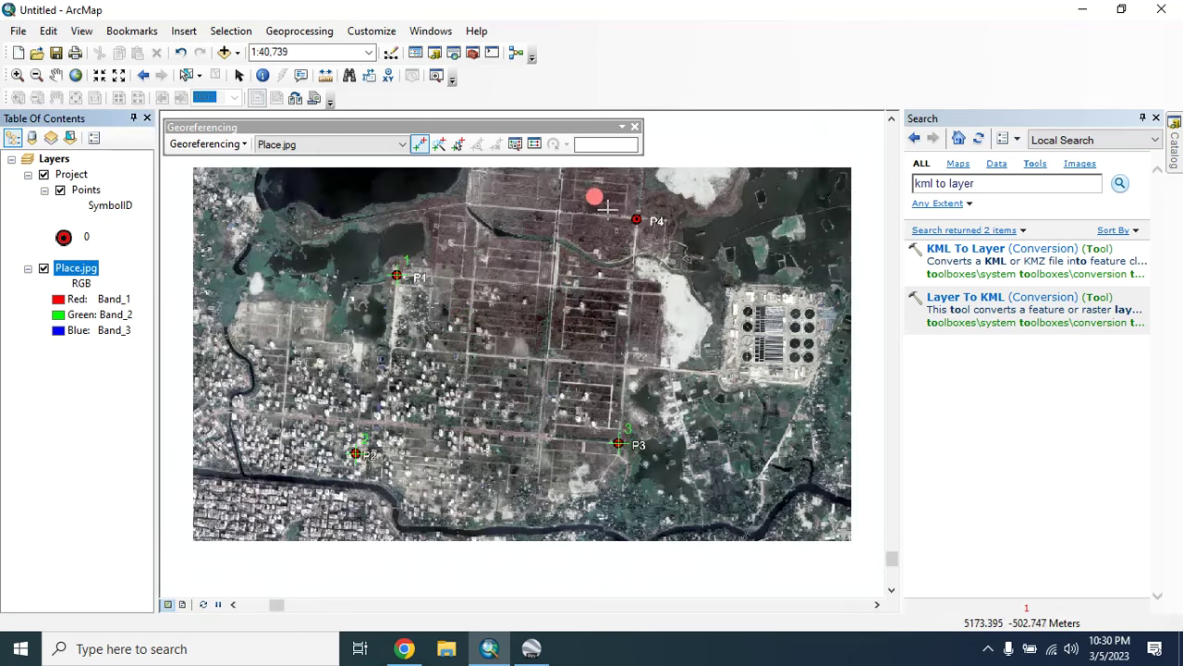
pyautogui.scroll(-8, 611, 189)
pyautogui.click(679, 297)
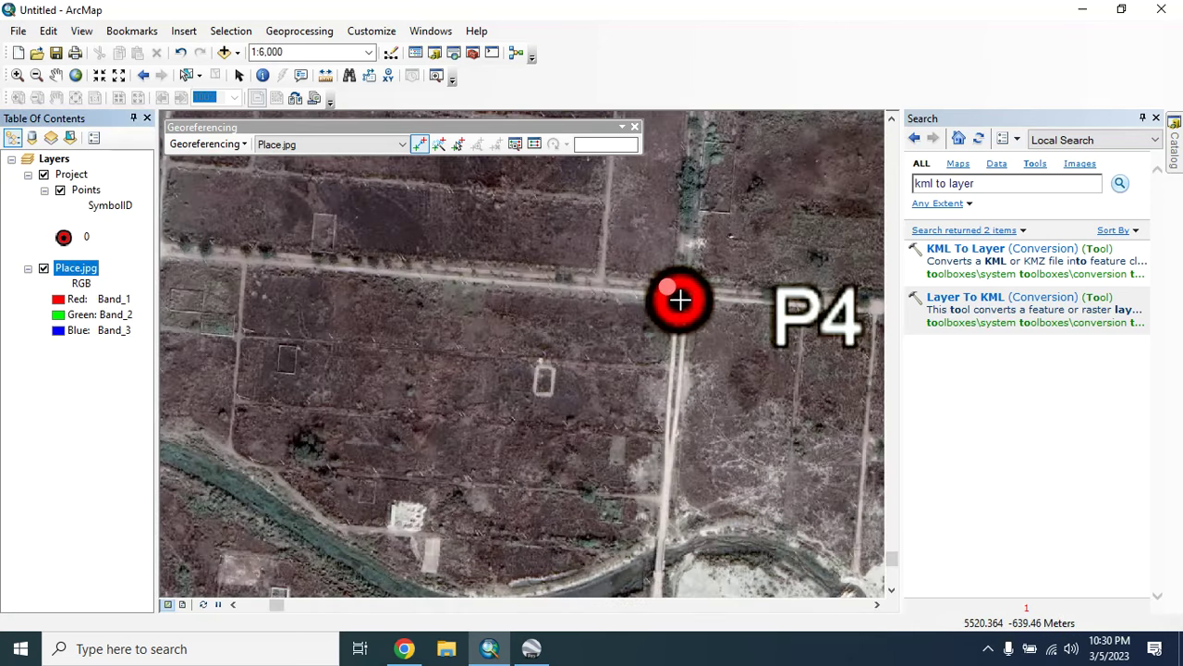
pyautogui.rightClick(83, 191)
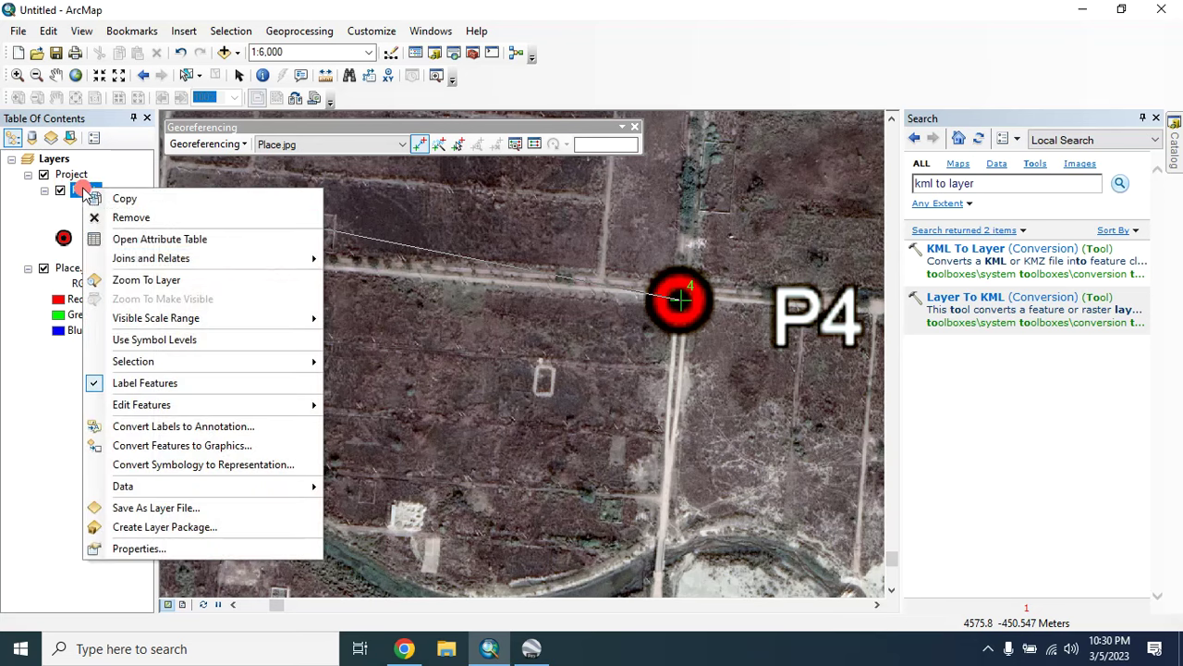
pyautogui.click(130, 275)
pyautogui.click(785, 130)
pyautogui.moveTo(343, 130); pyautogui.dragTo(387, 159)
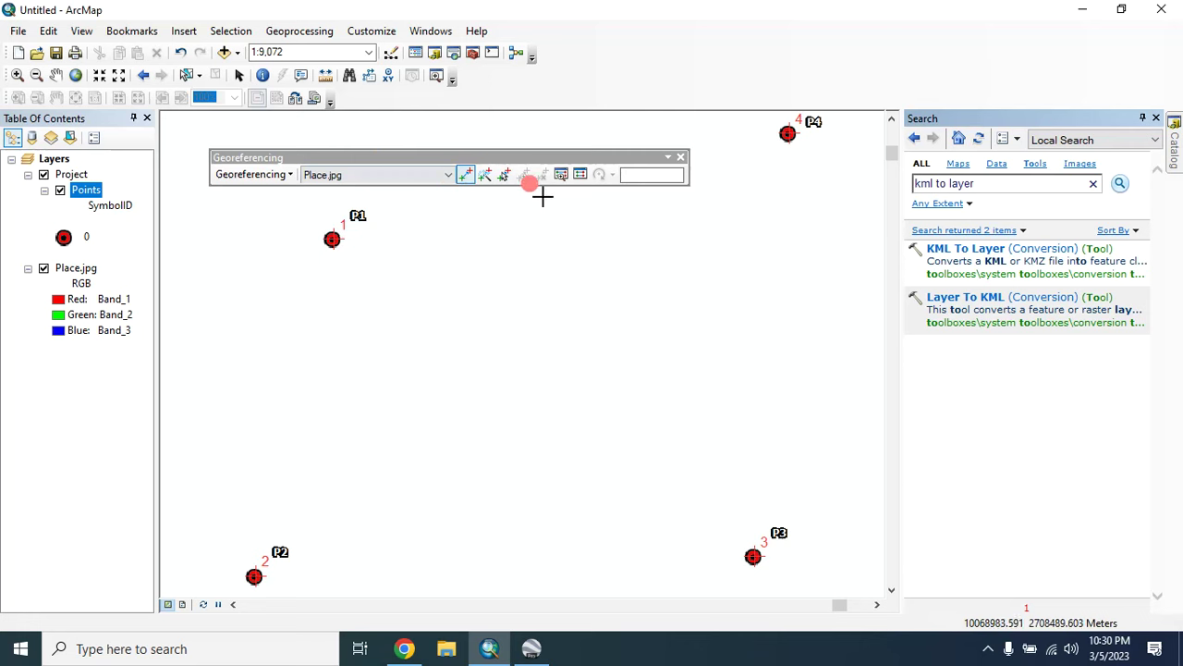
# Apply 1st Order Polynomial (Affine) in the link table, noting total RMS error 0.165382
pyautogui.click(581, 176)
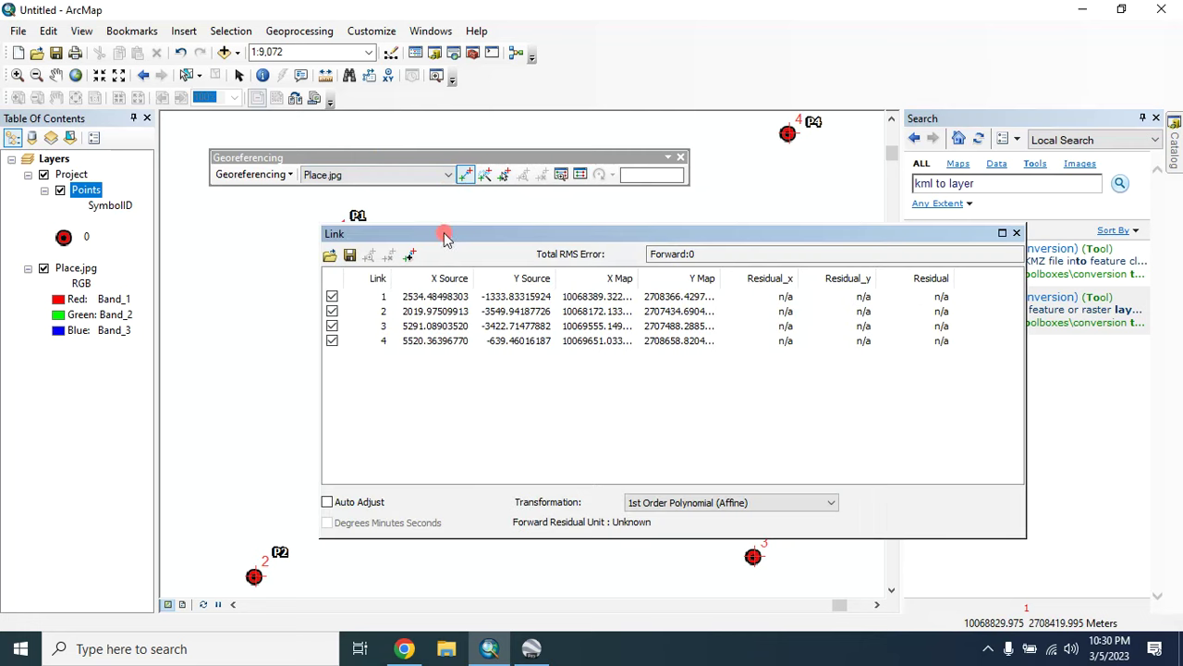
pyautogui.moveTo(470, 236); pyautogui.dragTo(378, 246)
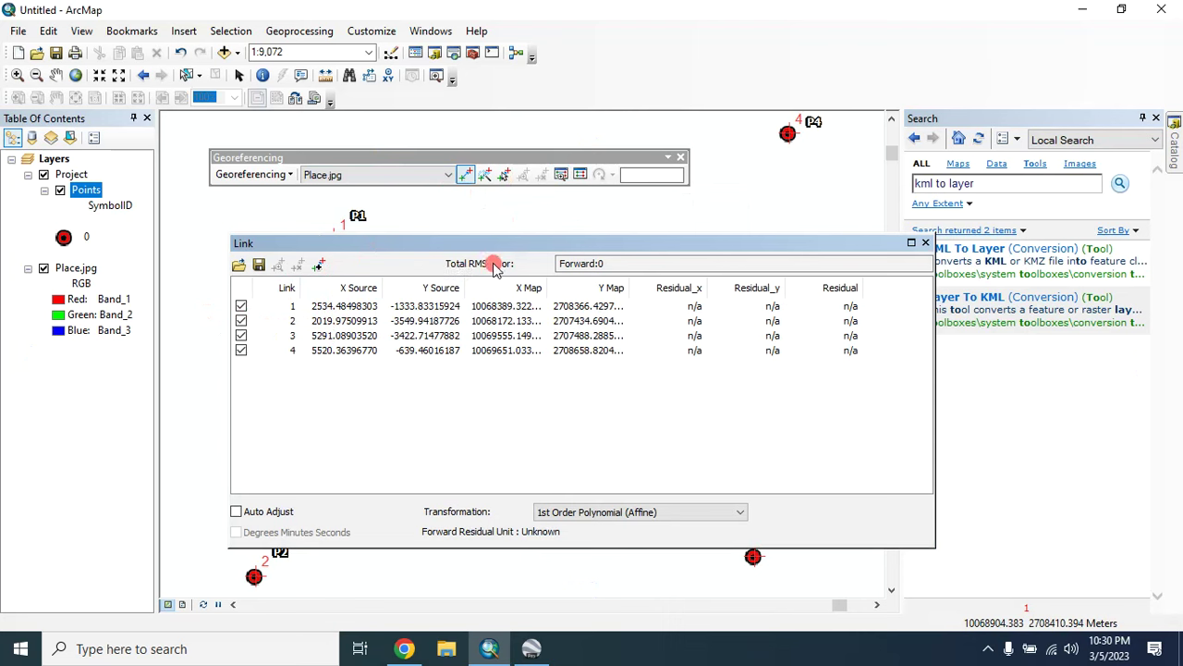
pyautogui.click(586, 512)
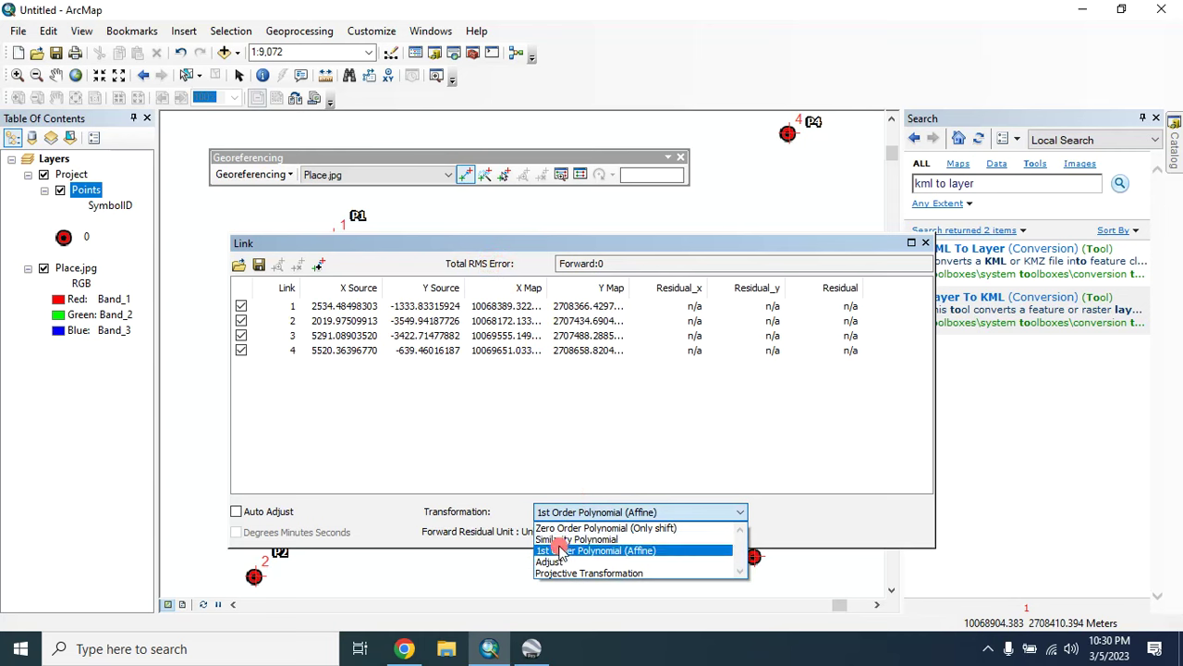
pyautogui.click(558, 550)
pyautogui.click(582, 512)
pyautogui.click(559, 535)
pyautogui.click(583, 258)
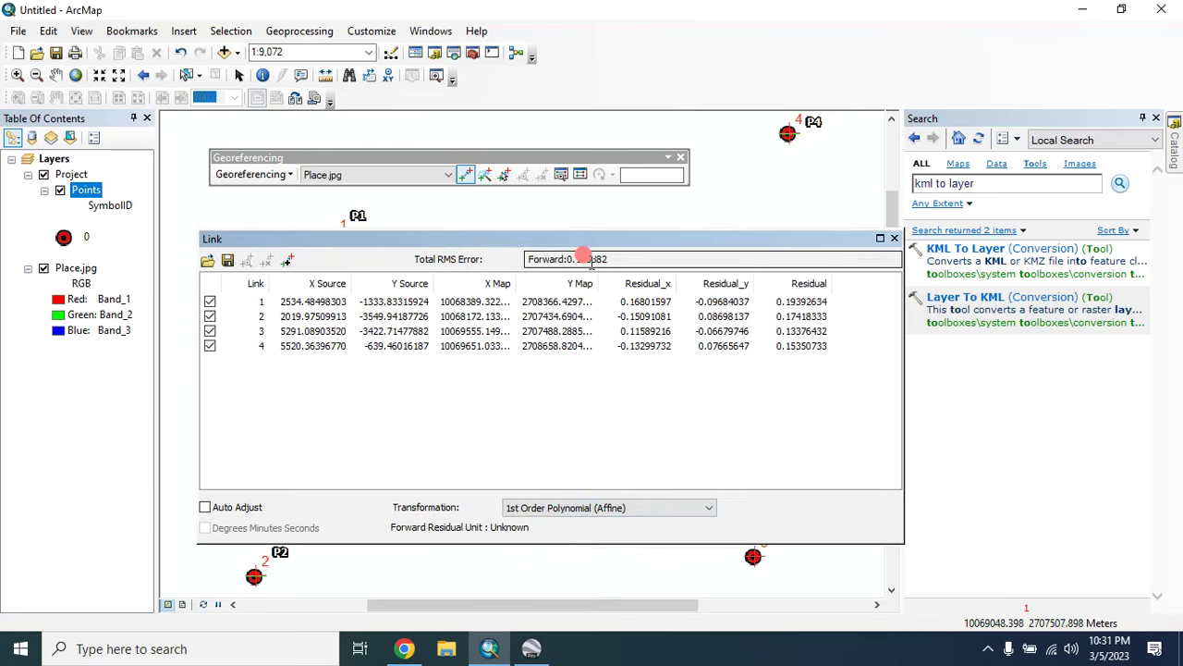
pyautogui.moveTo(506, 258)
pyautogui.mouseDown()
pyautogui.moveTo(391, 253)
pyautogui.moveTo(469, 252)
pyautogui.mouseUp()
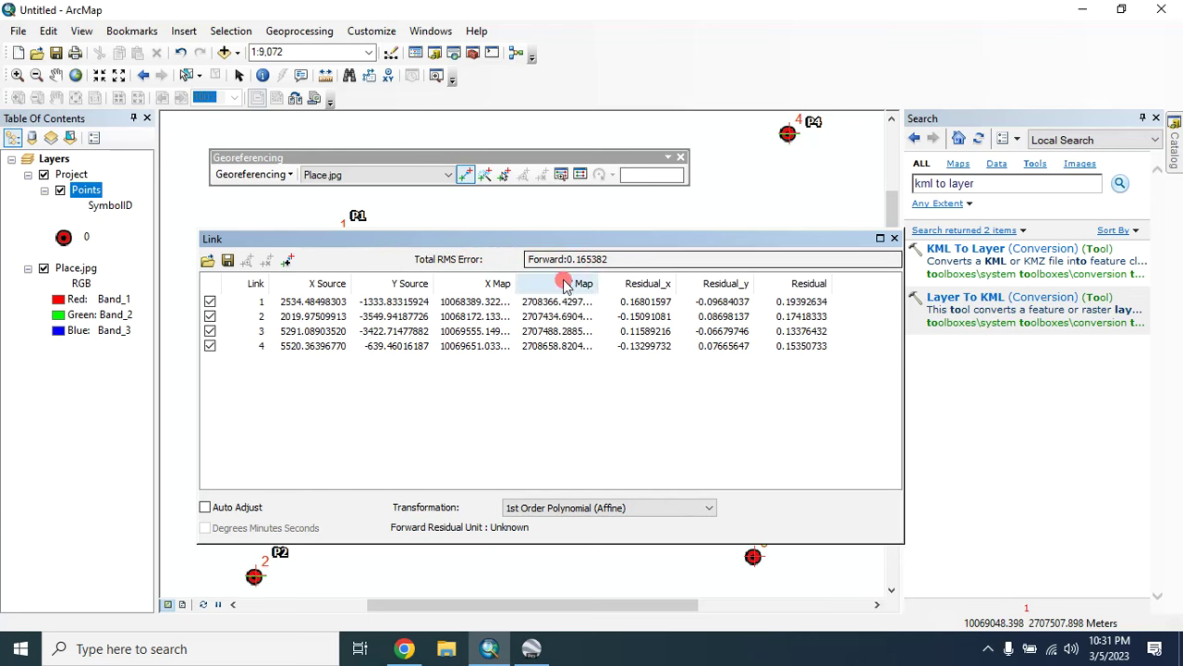
pyautogui.click(895, 239)
pyautogui.click(273, 175)
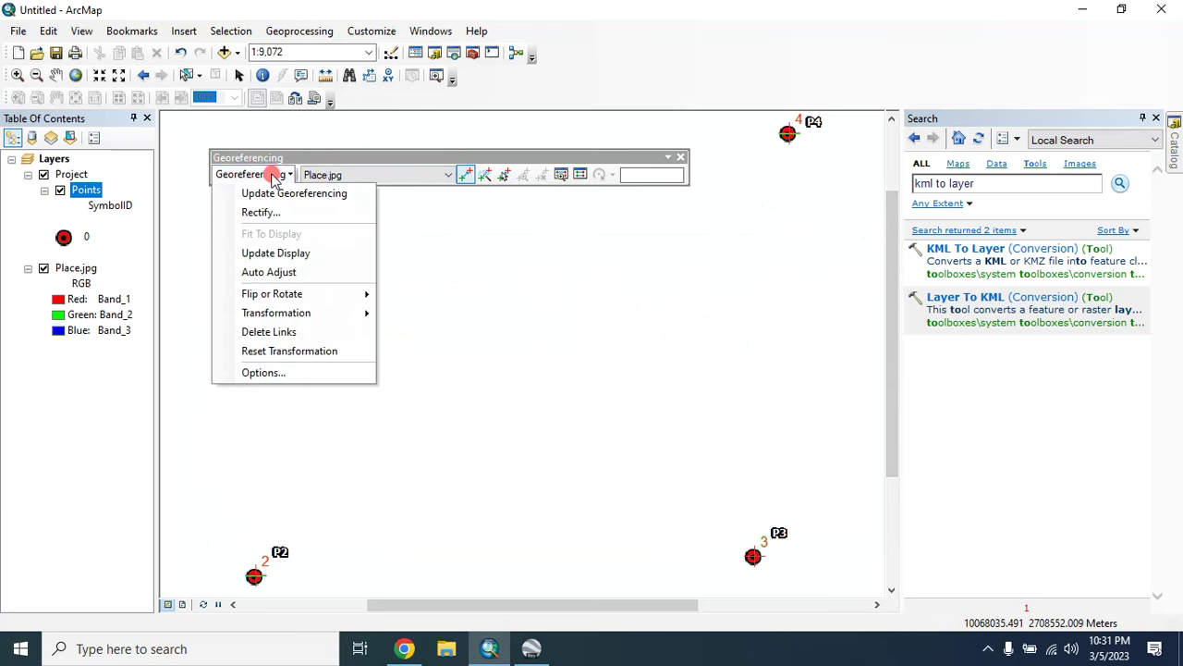
# Update the display so Place.jpg warps onto the P1–P4 points, then zoom to inspect it
pyautogui.click(282, 254)
pyautogui.scroll(1, 523, 309)
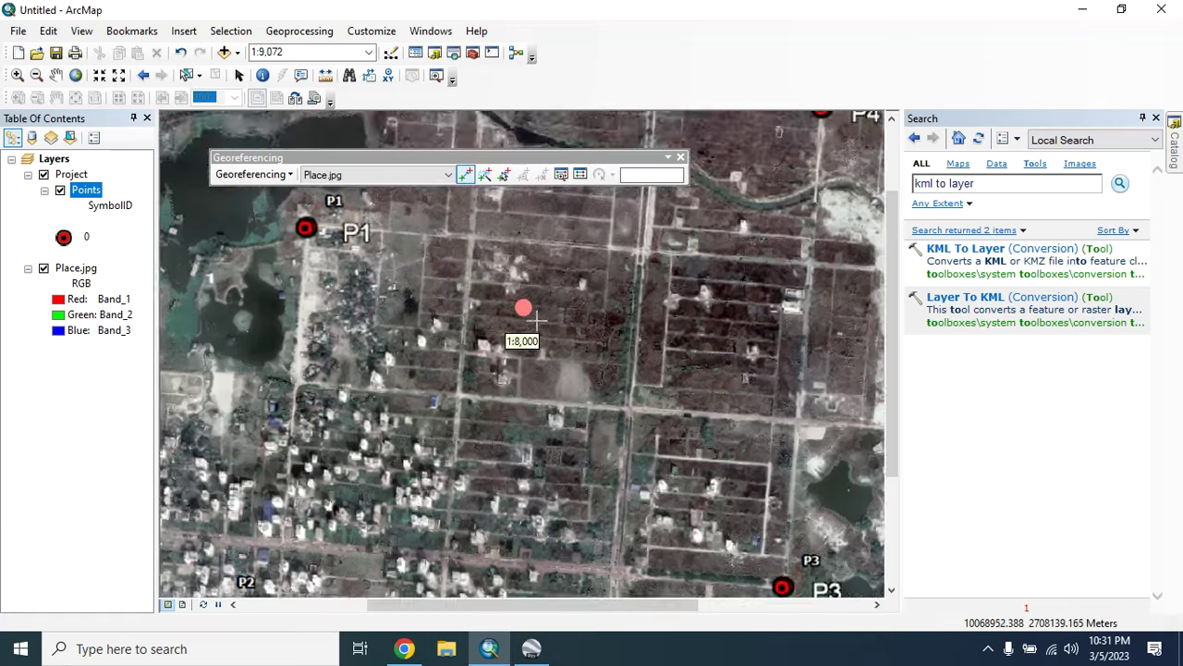
pyautogui.scroll(-2, 531, 315)
pyautogui.scroll(-1, 531, 314)
pyautogui.moveTo(443, 155); pyautogui.dragTo(469, 126)
pyautogui.scroll(1, 444, 365)
pyautogui.scroll(-1, 445, 347)
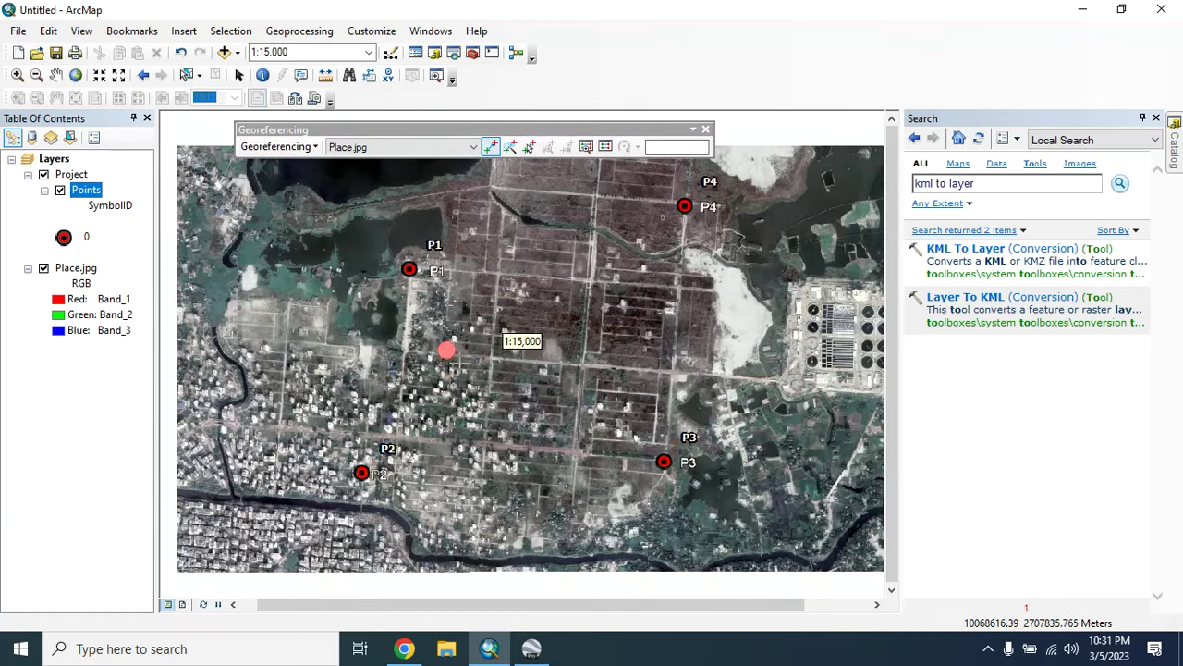
pyautogui.click(278, 146)
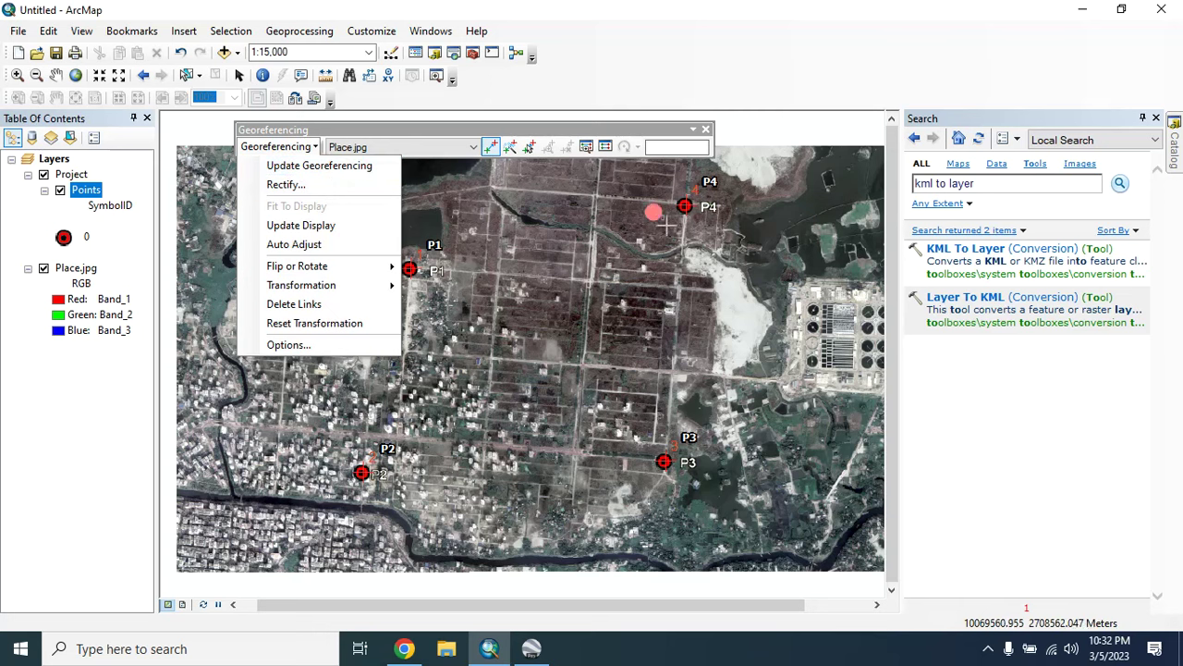
# Rectify Place.jpg and save it as TIFF Place_G.tif in the Georeferencing folder
pyautogui.click(285, 185)
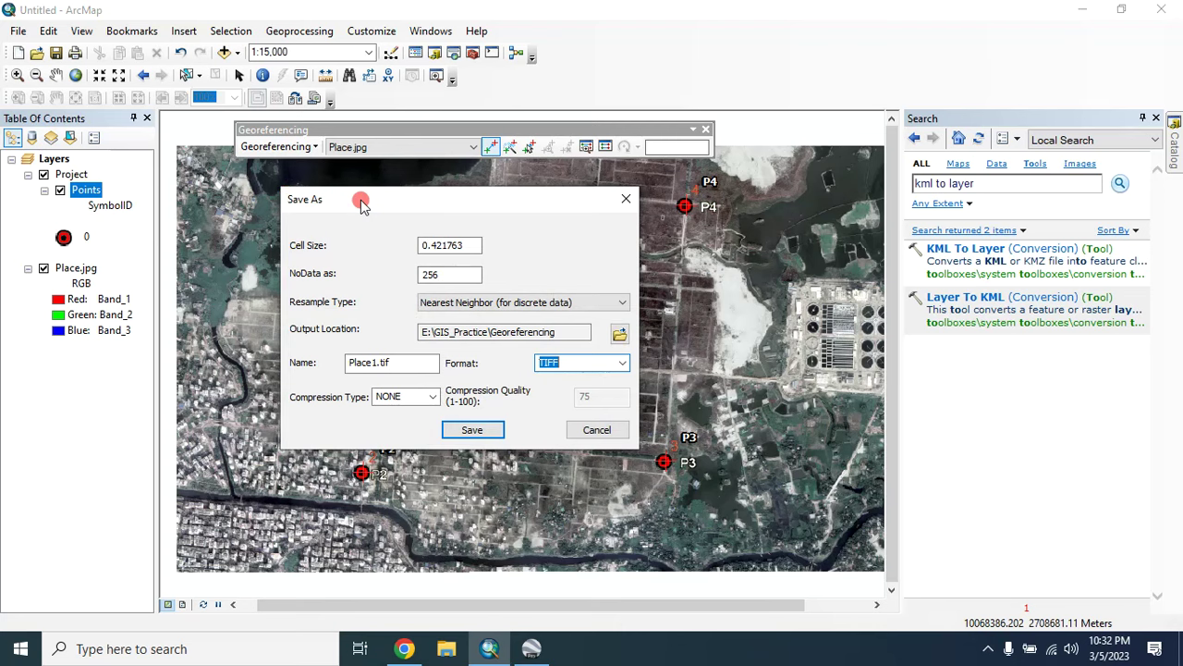
pyautogui.moveTo(360, 203); pyautogui.dragTo(323, 198)
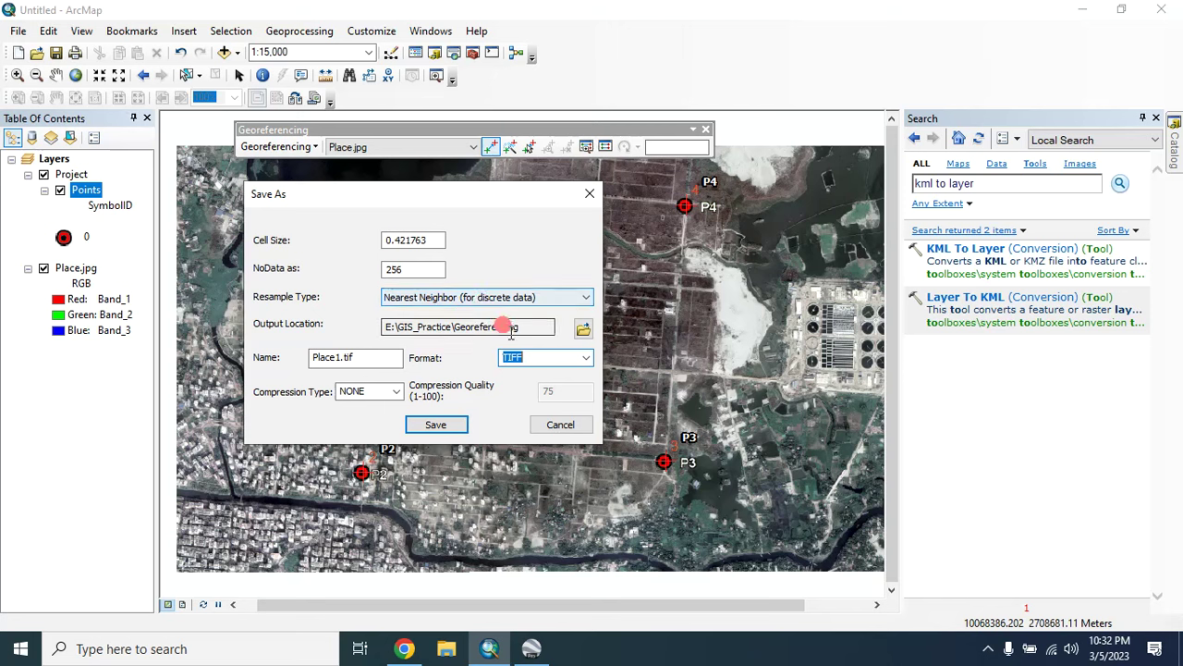
pyautogui.click(583, 329)
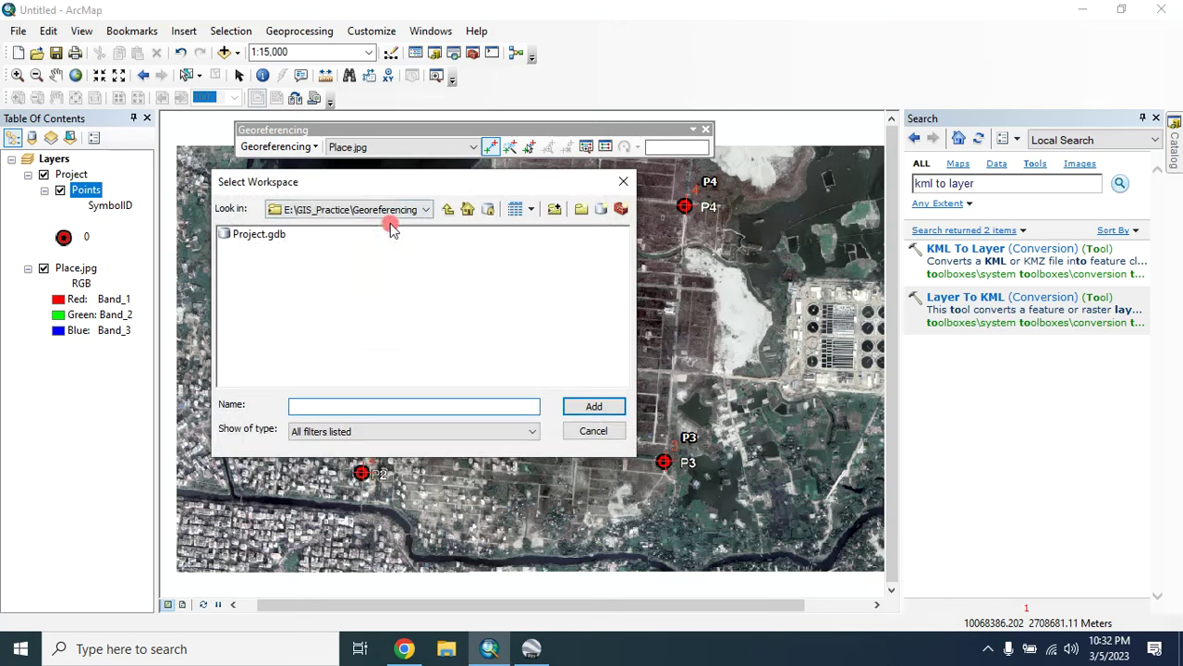
pyautogui.click(623, 182)
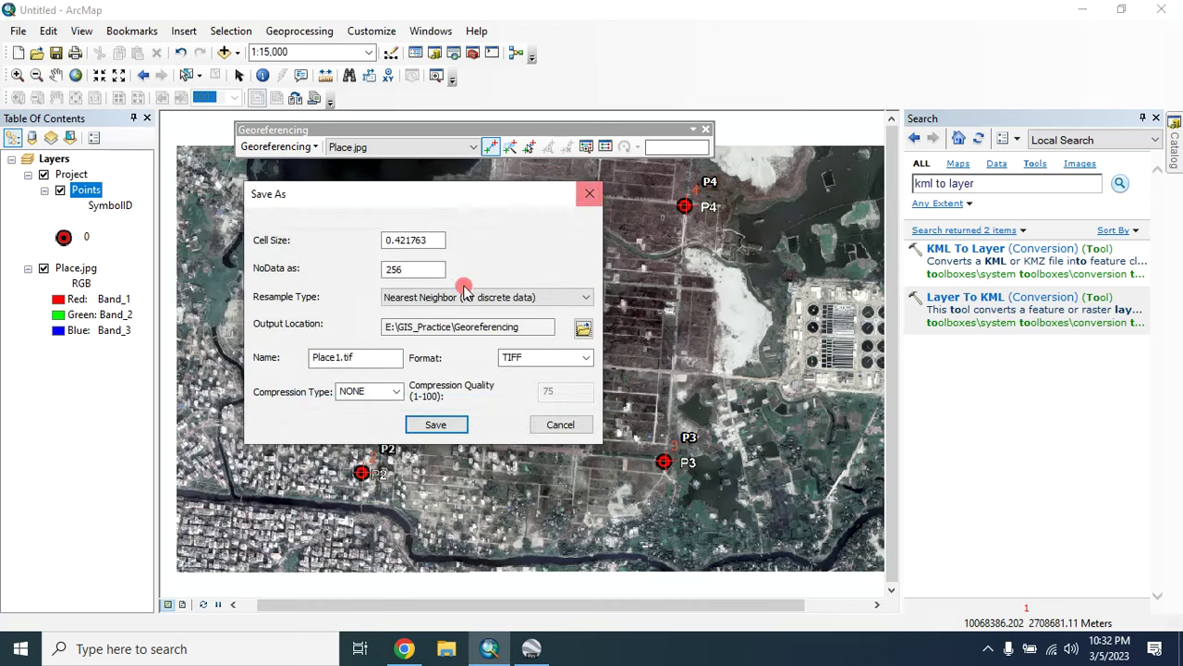
pyautogui.click(335, 360)
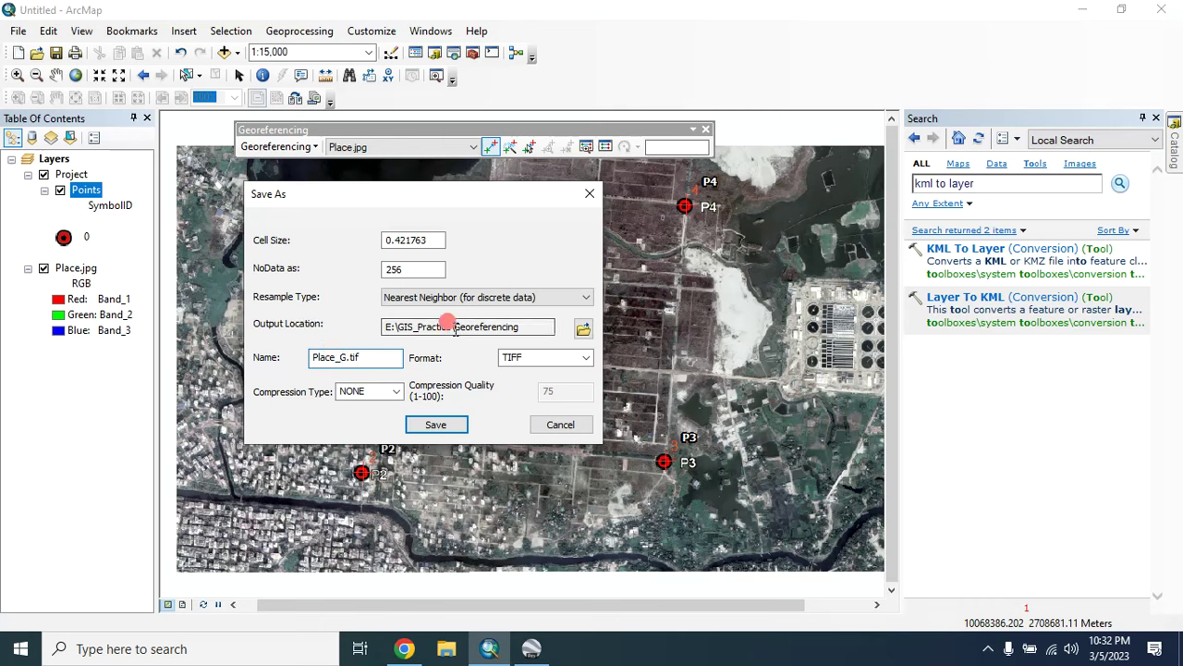
pyautogui.click(578, 362)
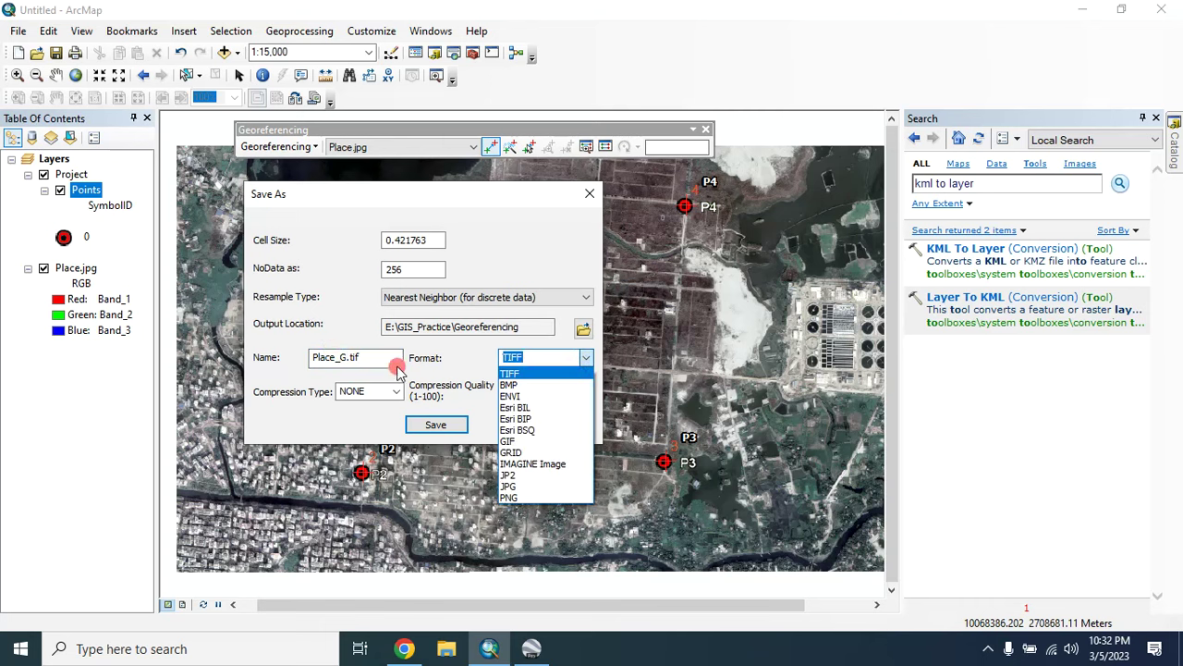
pyautogui.click(511, 372)
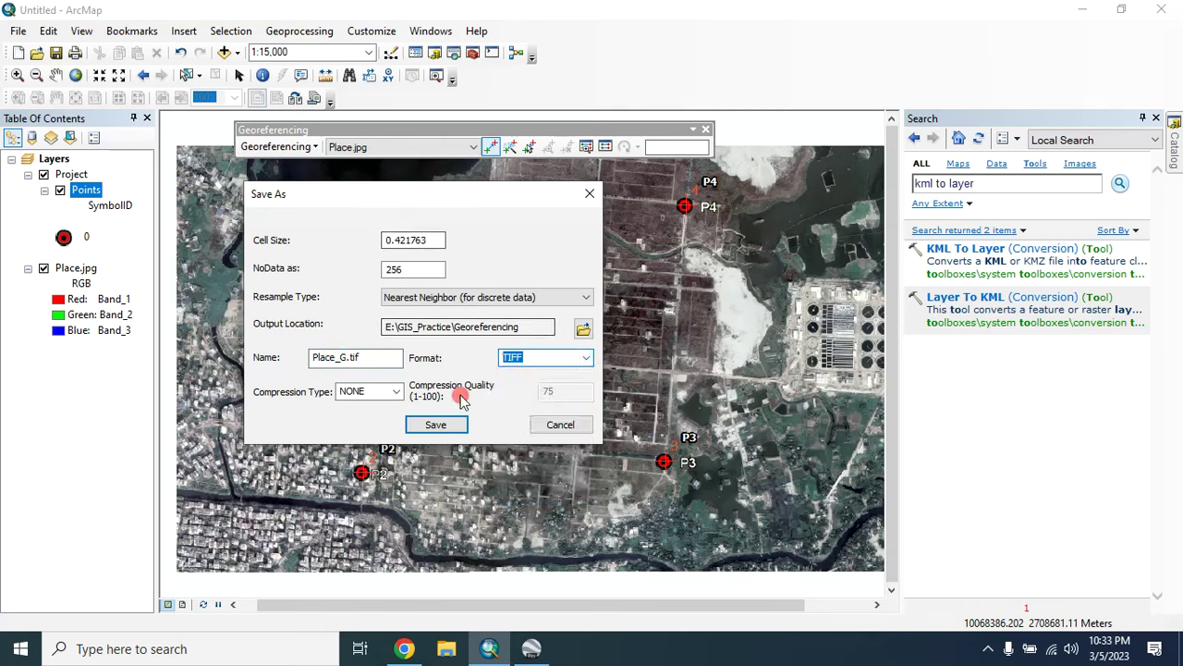
pyautogui.click(440, 424)
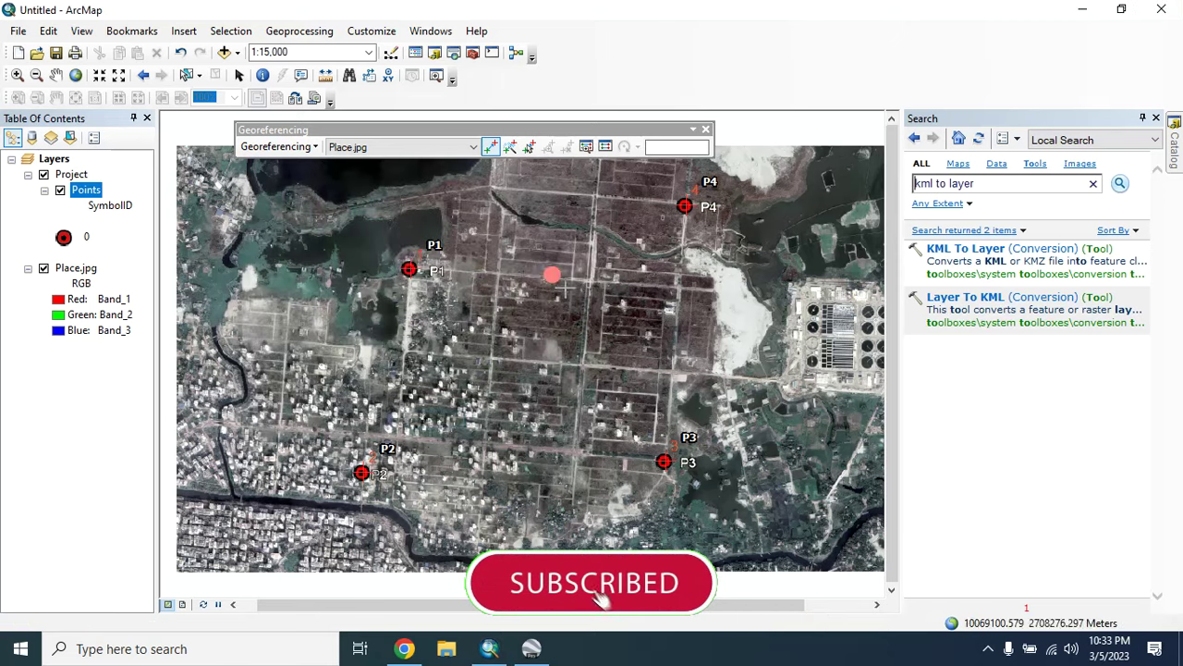
# Remove Place.jpg and the Project group layer from the map
pyautogui.rightClick(79, 271)
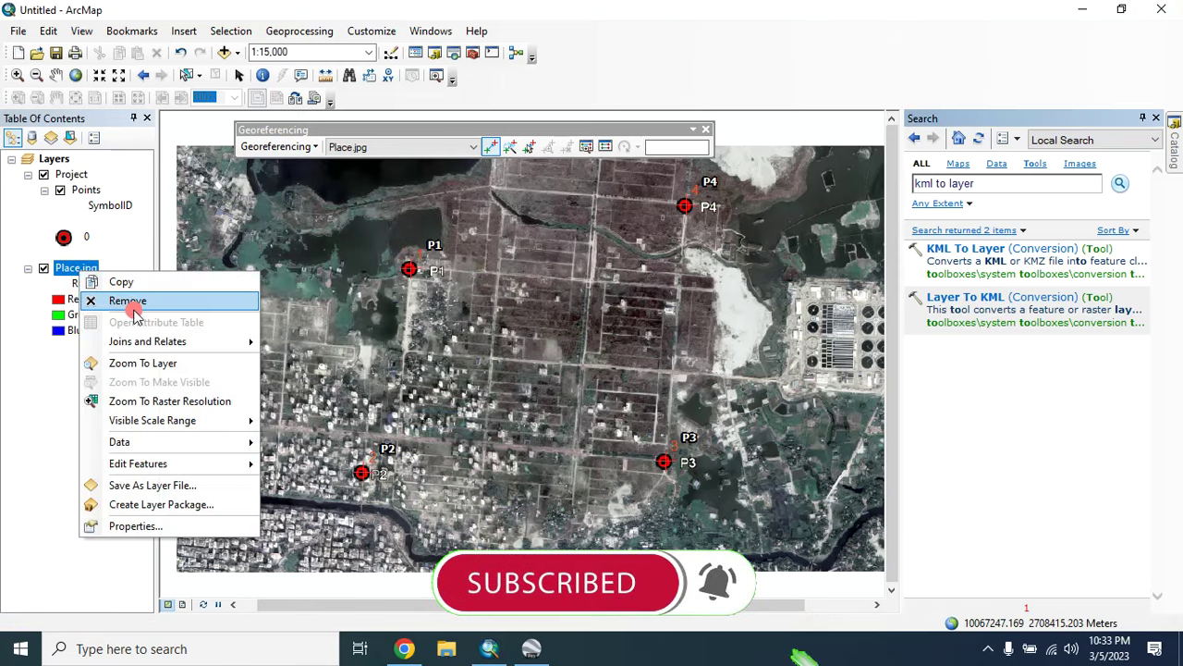
pyautogui.click(128, 302)
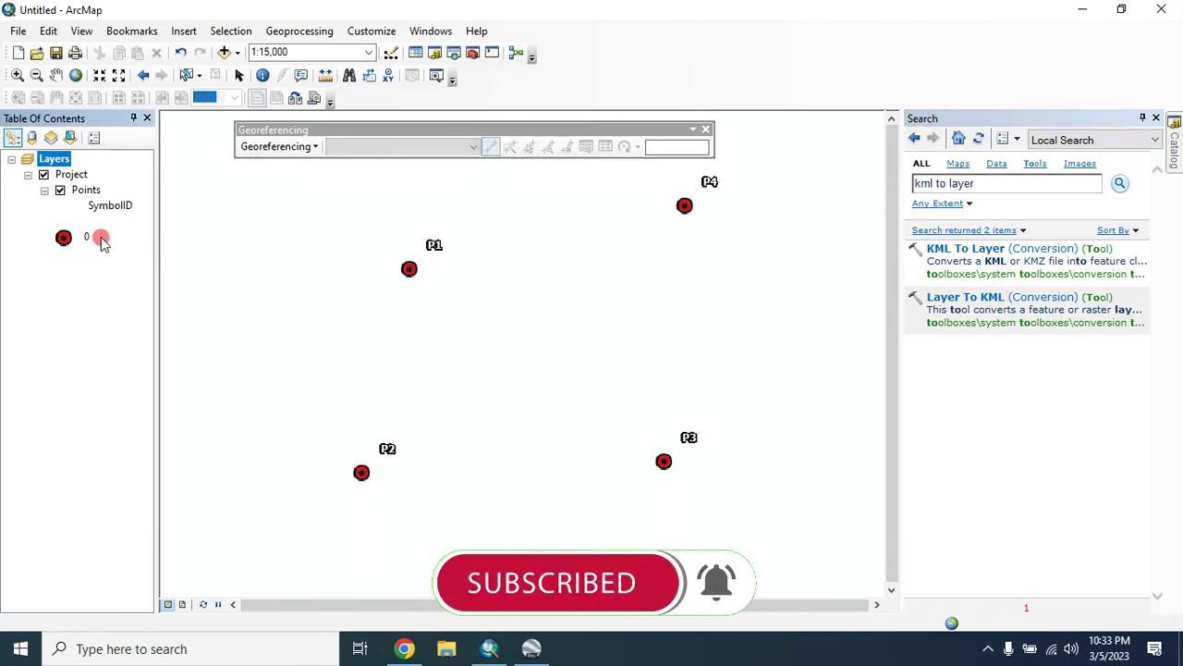
pyautogui.rightClick(78, 174)
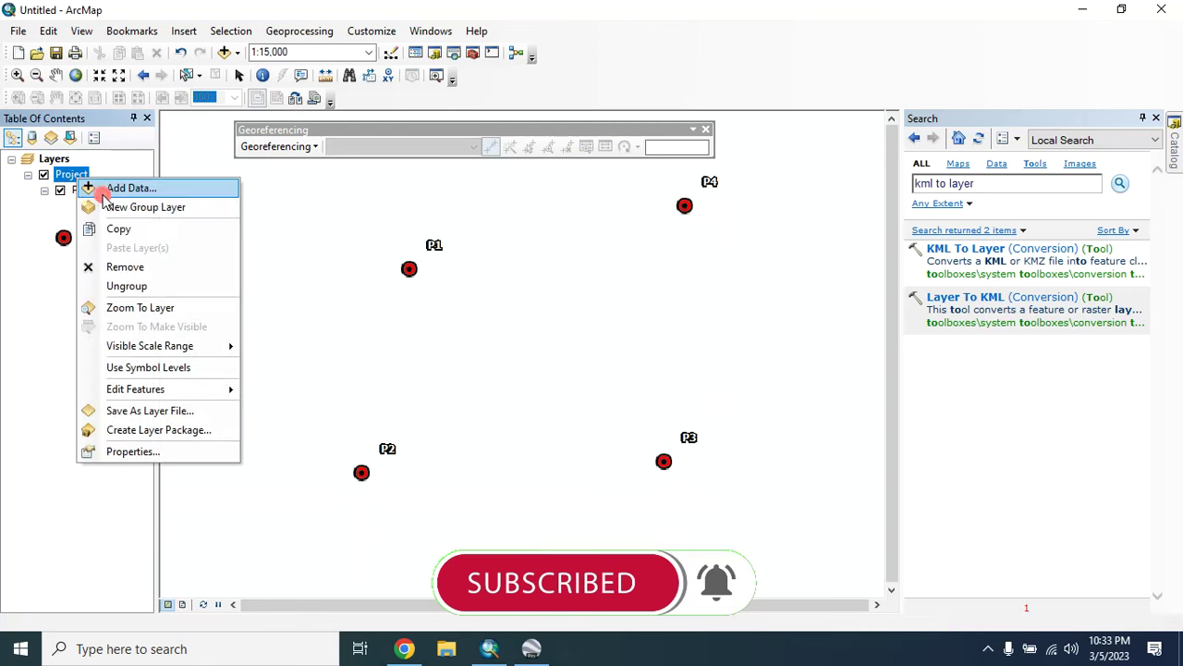
pyautogui.click(125, 266)
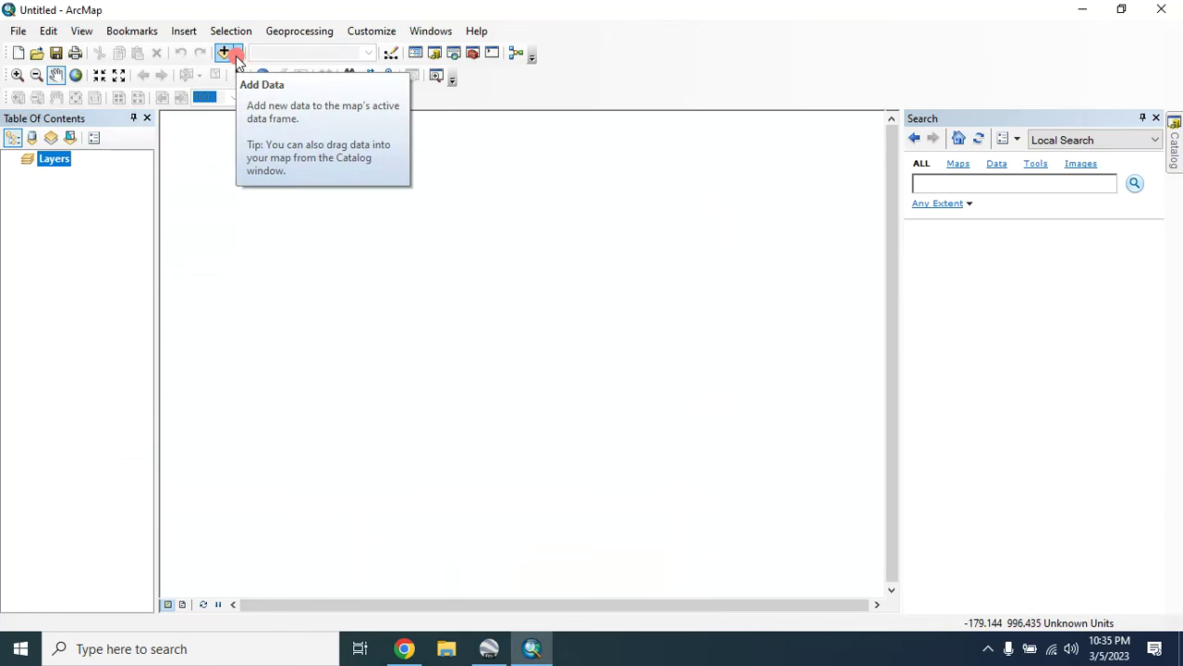
# Add Place_G.tif from the Georeferencing folder to the map
pyautogui.click(236, 55)
pyautogui.click(253, 72)
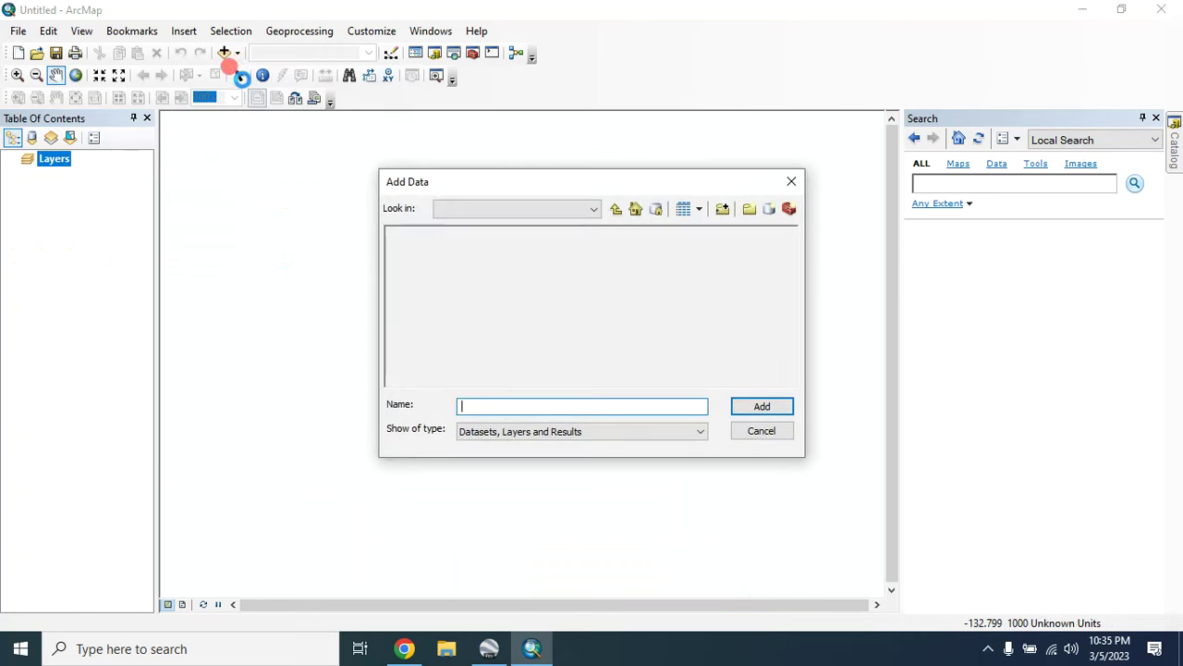
pyautogui.click(435, 264)
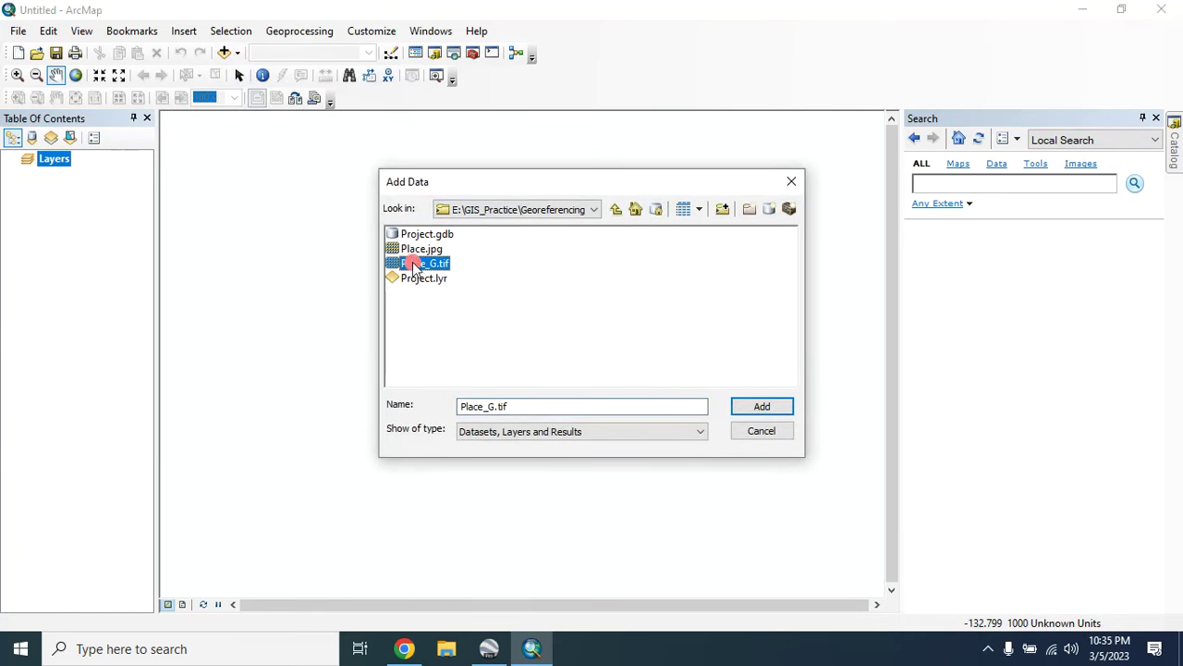
pyautogui.click(762, 407)
# Open the Place_G.tif layer properties to check its 8214 × 4627 cells at 0.421763 cell size
pyautogui.scroll(1, 603, 323)
pyautogui.scroll(-1, 582, 324)
pyautogui.scroll(1, 555, 329)
pyautogui.scroll(-1, 397, 264)
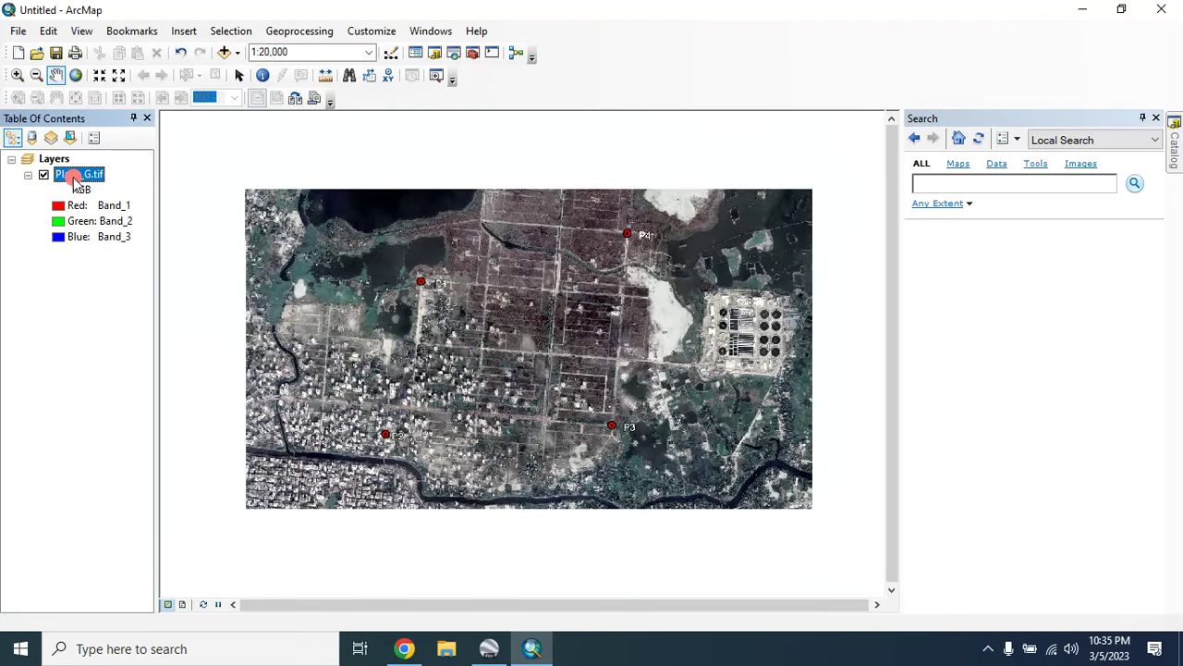
pyautogui.rightClick(74, 177)
pyautogui.click(126, 415)
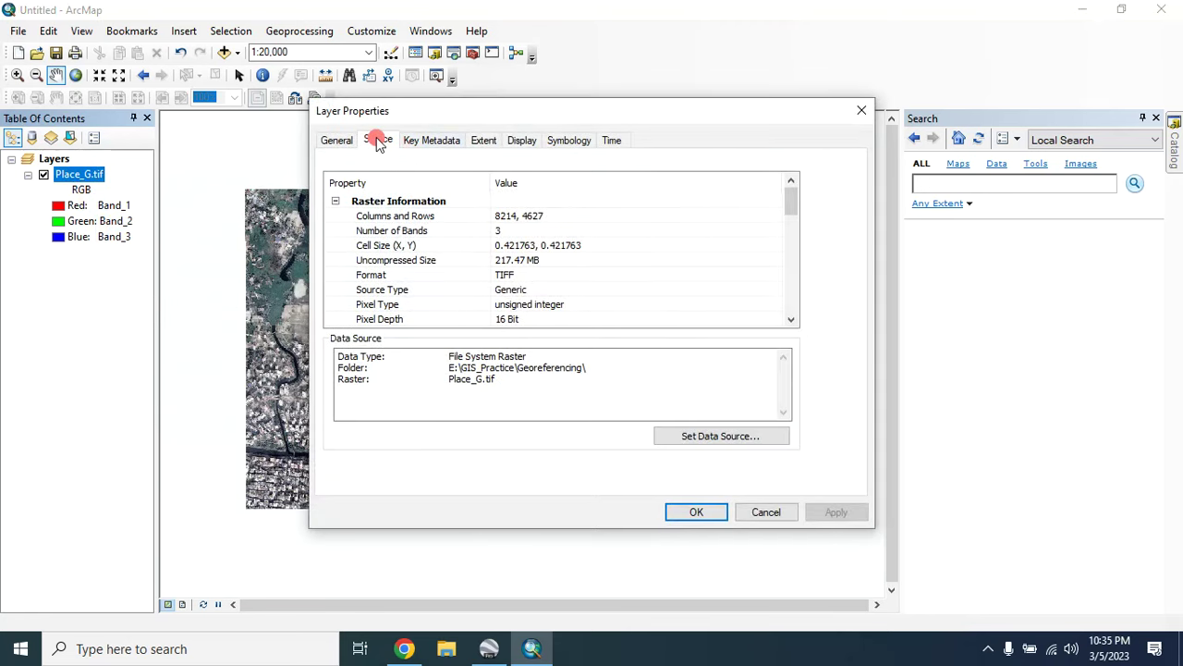
pyautogui.scroll(-5, 555, 268)
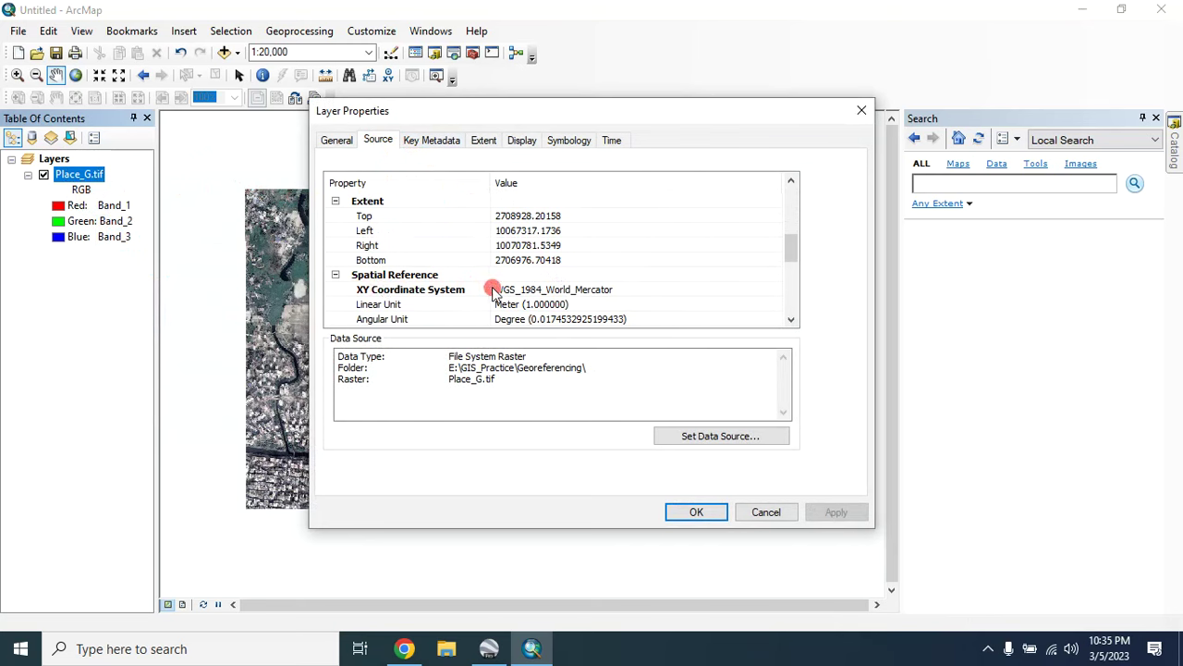
pyautogui.scroll(-1, 481, 277)
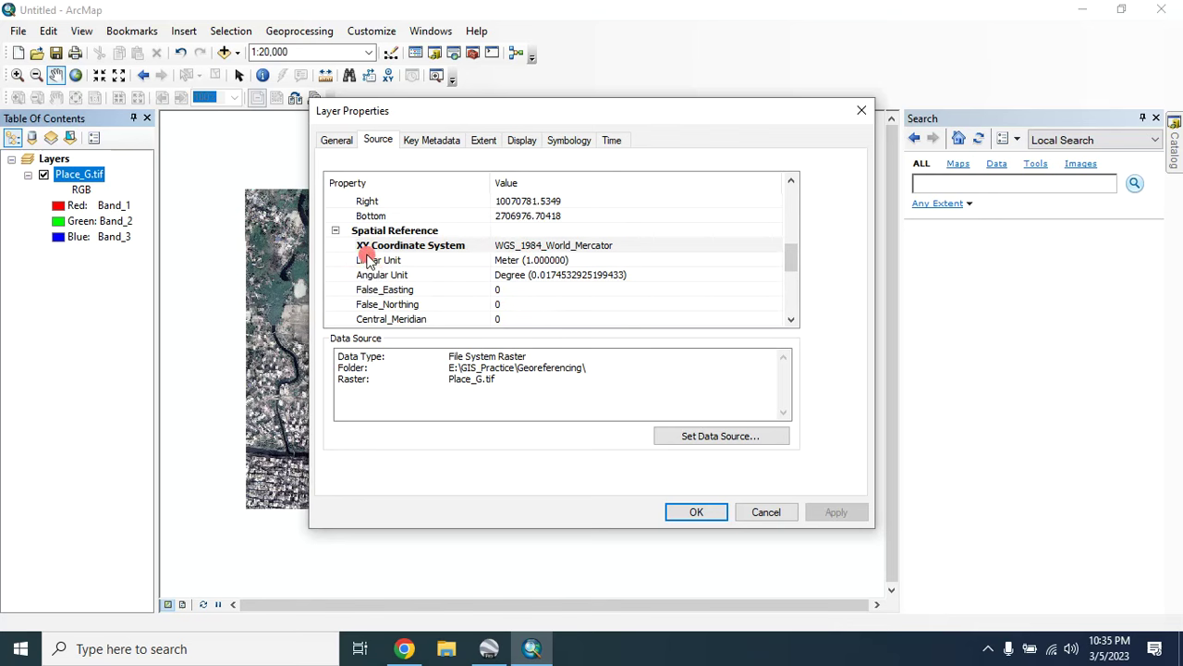
pyautogui.click(861, 111)
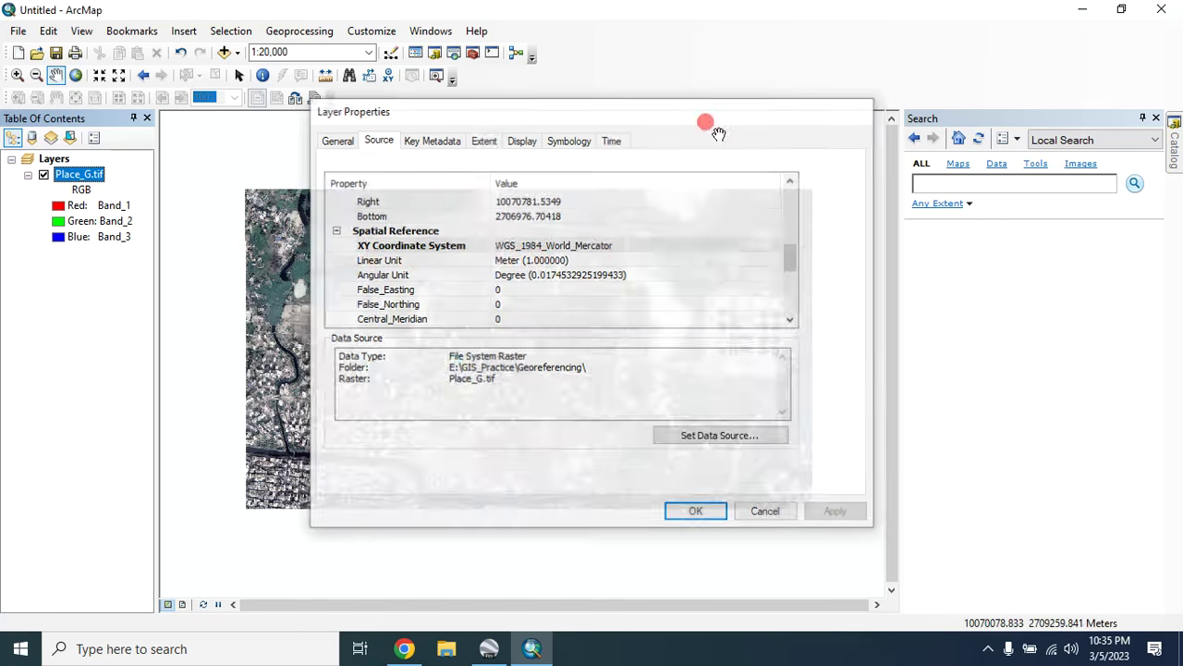